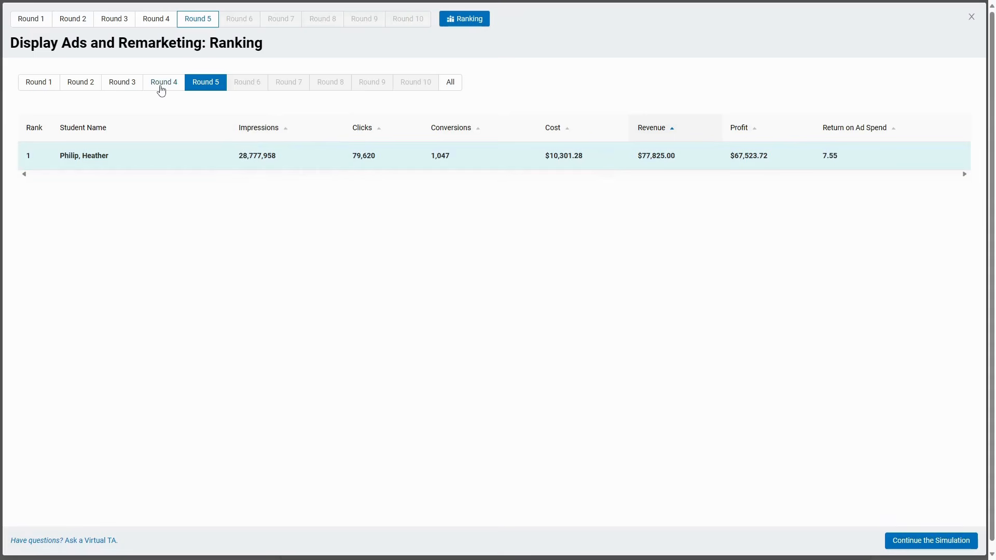
Compare the Round 4 and Round 5 rankings, and continue the simulation to Round 6
click(160, 90)
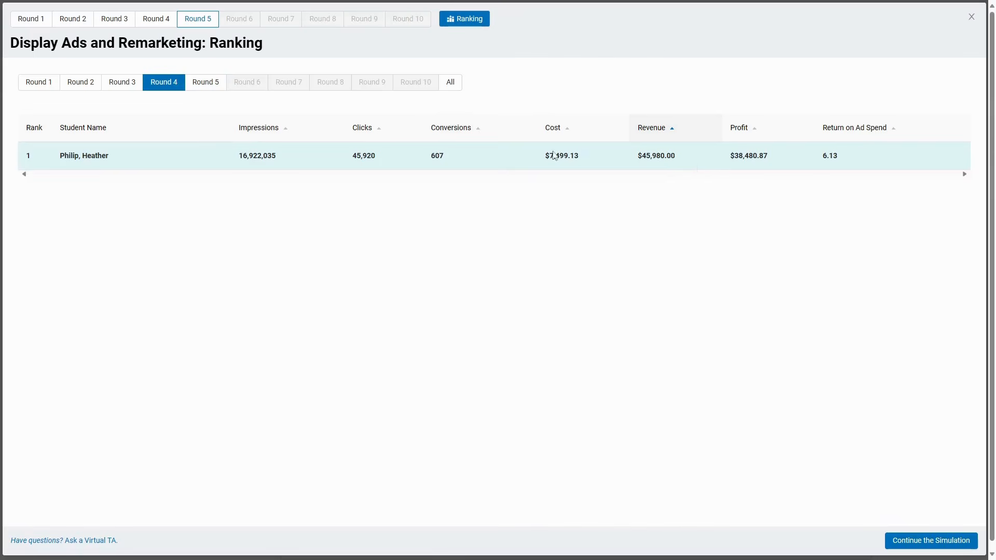
click(208, 84)
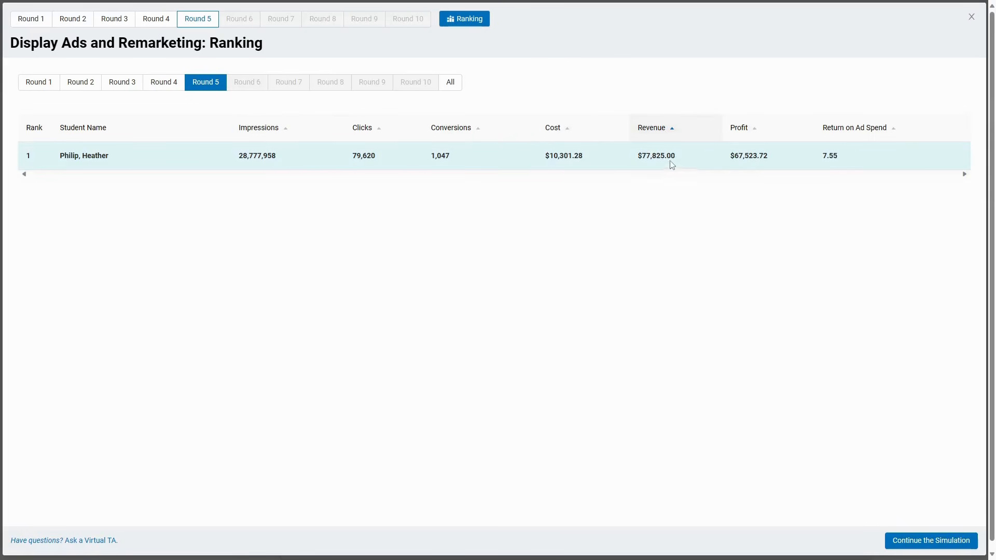
click(938, 542)
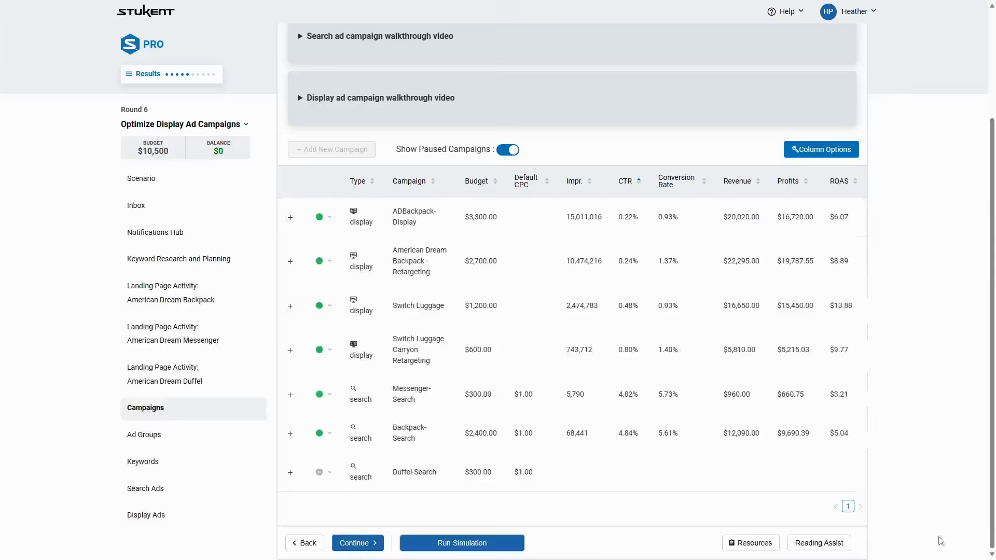
Review the Round 6 scenario assignments, the manager's inbox message about this month's tasks, and the remaining balance
click(143, 178)
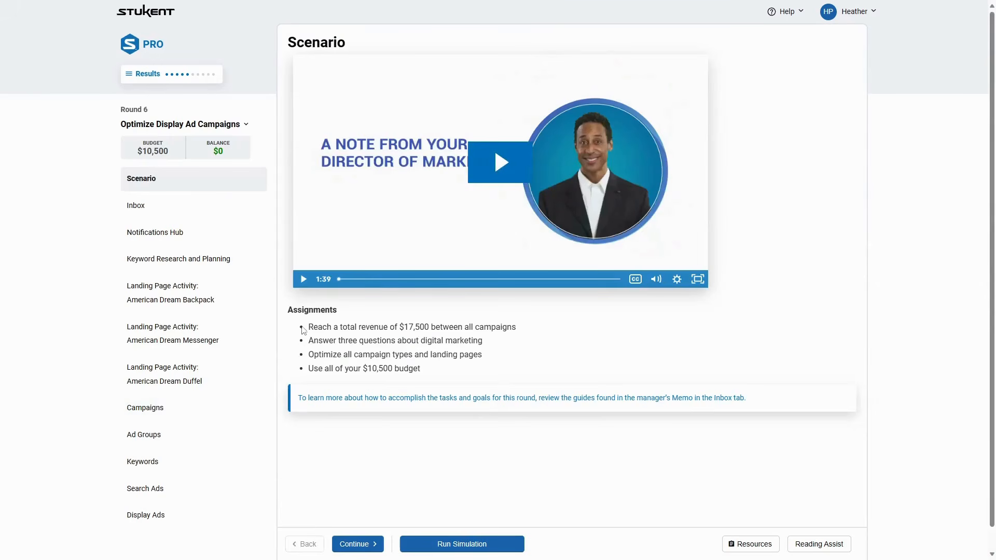
click(158, 207)
scroll(601, 236, down, 1)
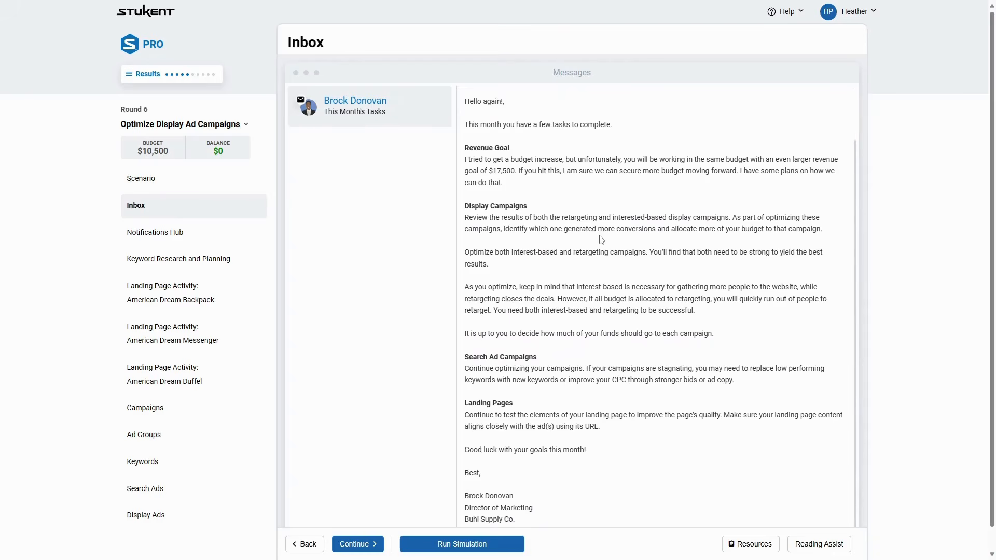
scroll(601, 239, up, 1)
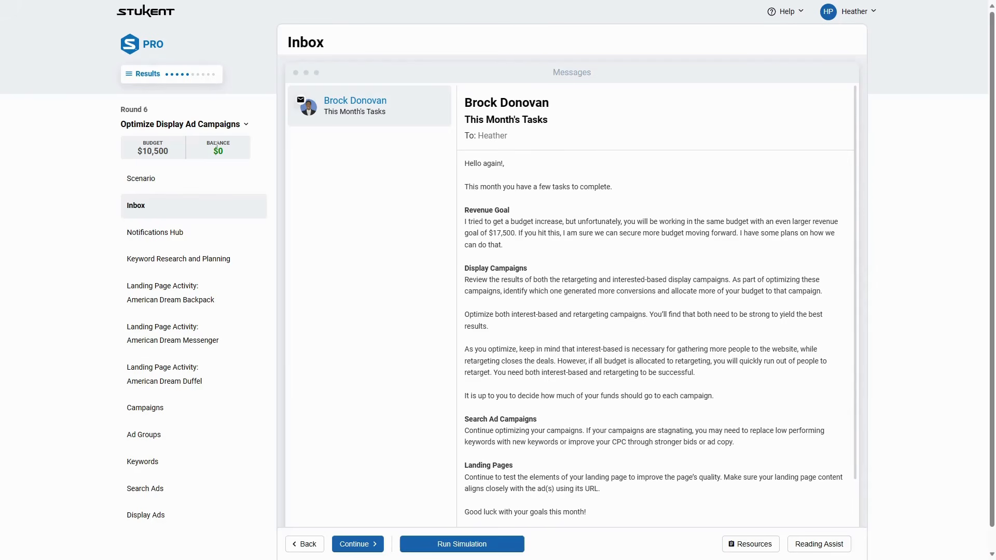
drag(207, 139, 221, 151)
click(236, 156)
Hide the paused campaigns, keep the current visible columns, and sort the campaign list by ROAS from highest to lowest
click(192, 408)
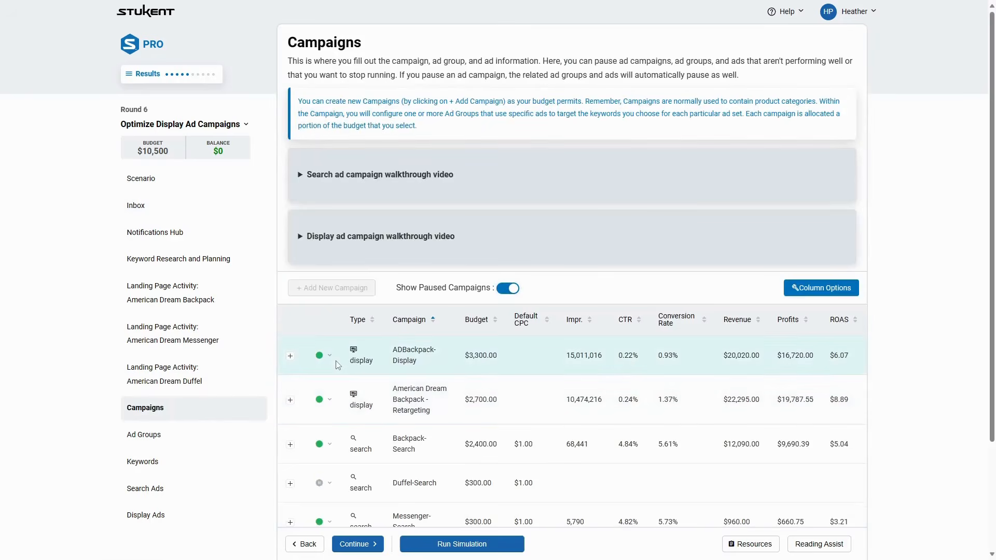
scroll(322, 368, down, 3)
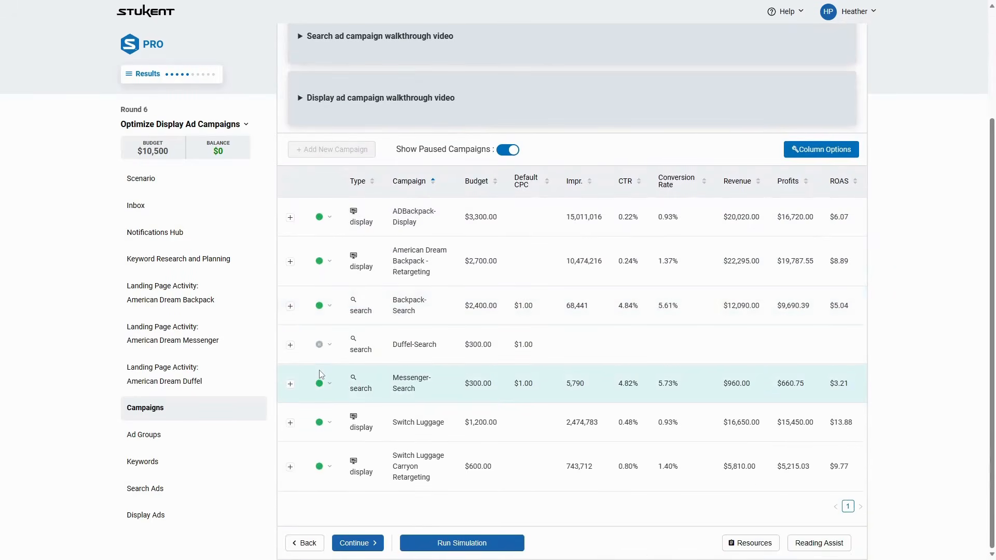
click(510, 151)
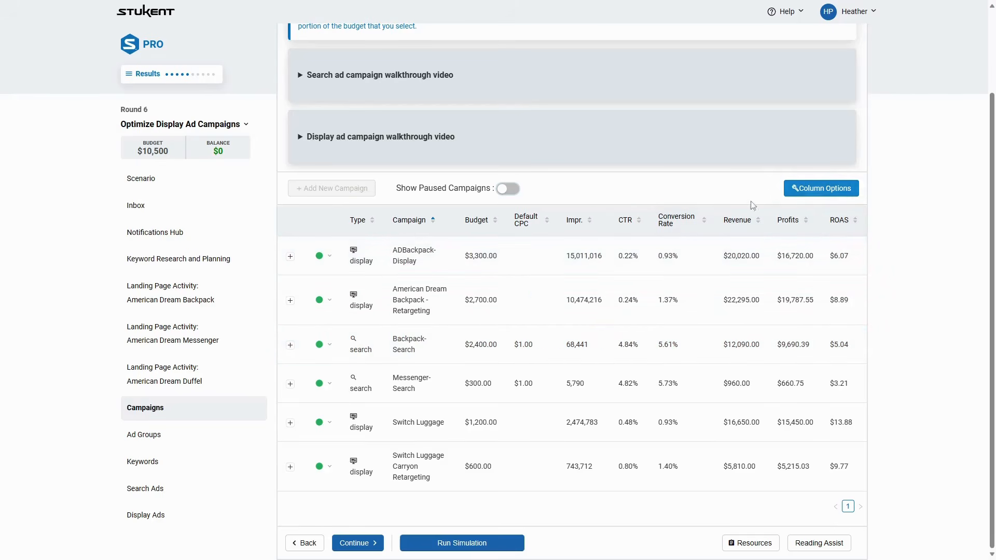
click(840, 195)
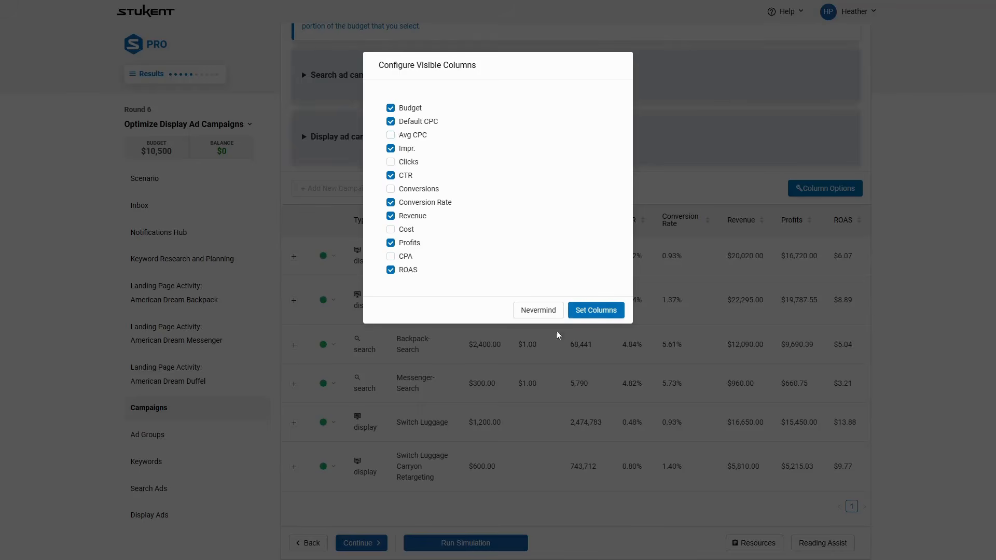
click(595, 311)
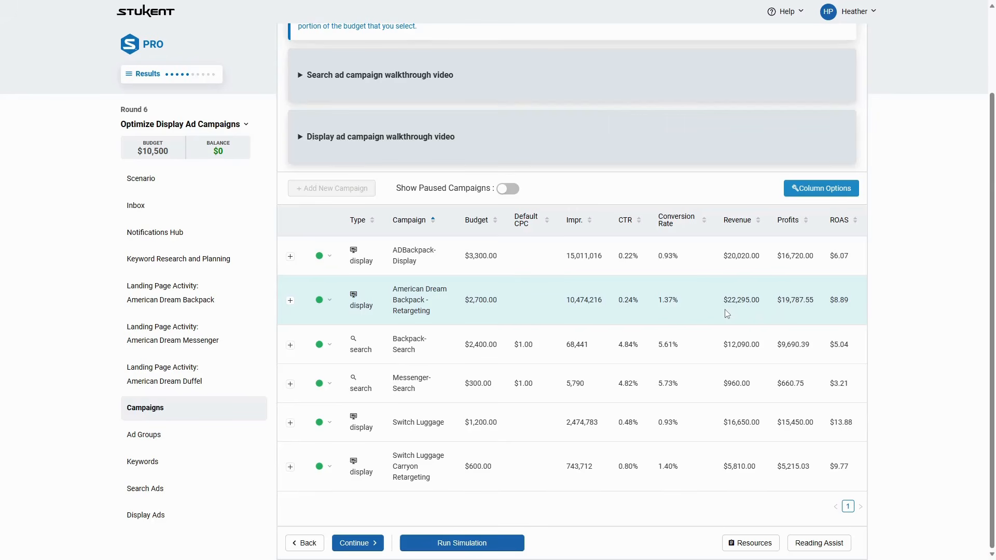
click(833, 231)
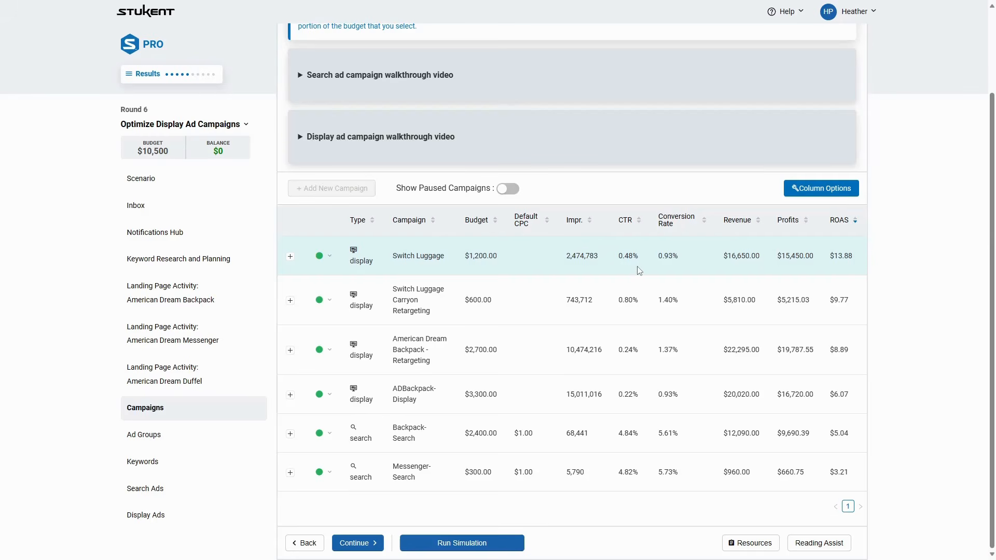
Open the results of the Display Ads and Remarketing round and view its ranking
click(193, 77)
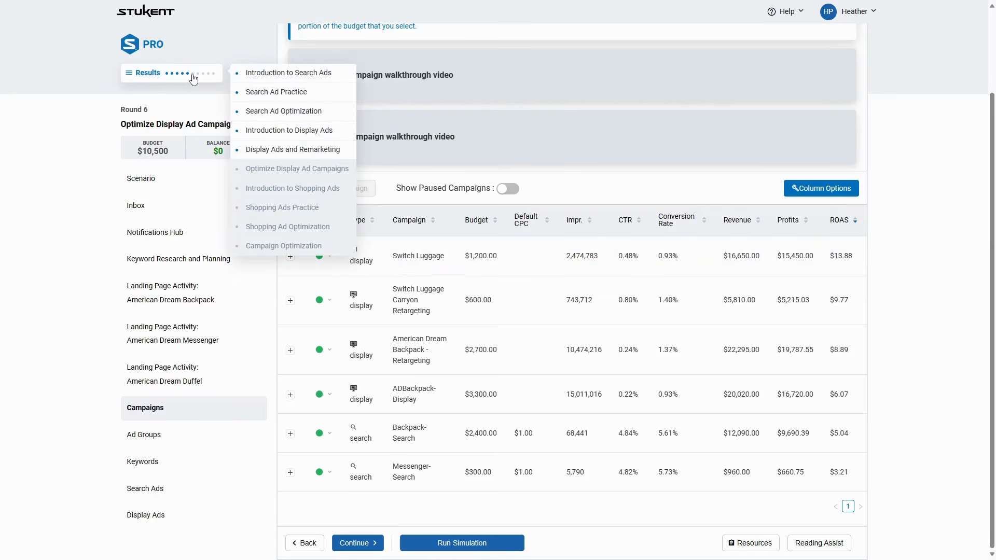
click(286, 150)
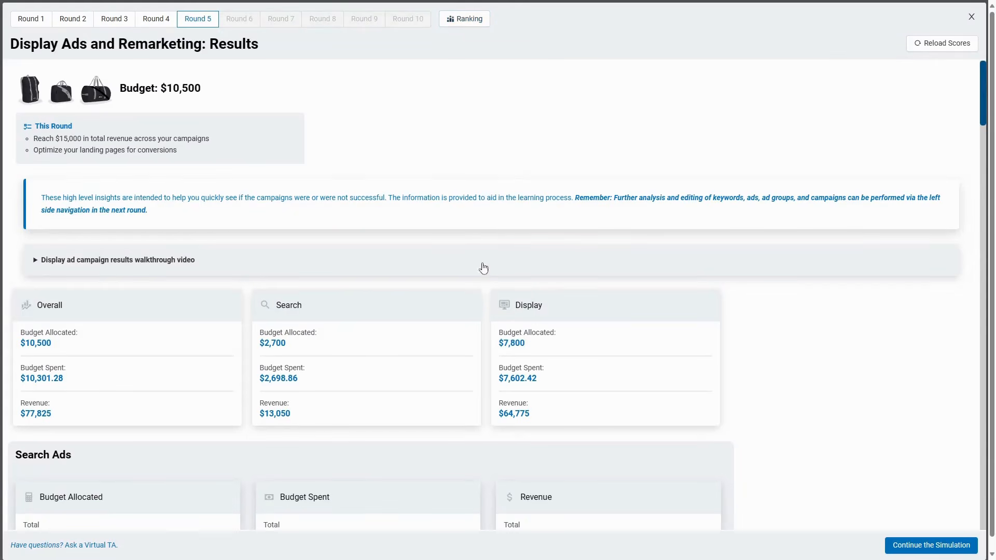
click(474, 26)
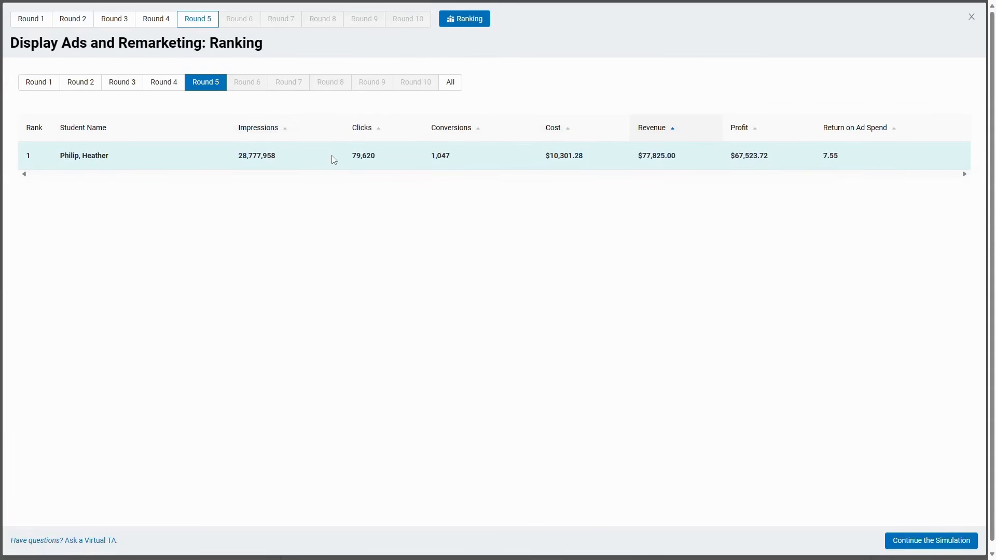
Examine the Round 5 search ad and display ad results, including impressions, clicks, conversions and ROAS, and return to the simulation
click(211, 23)
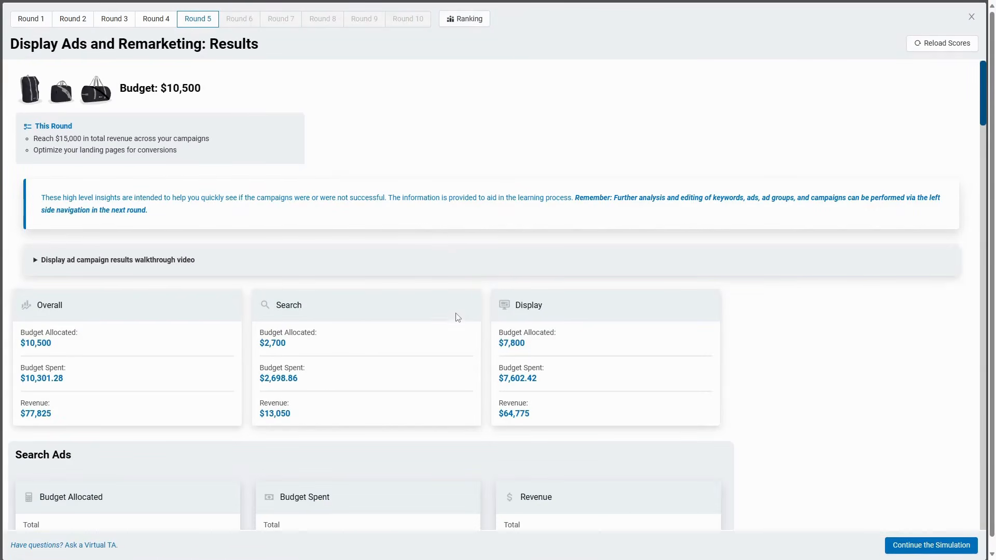
scroll(700, 363, down, 5)
scroll(700, 372, down, 7)
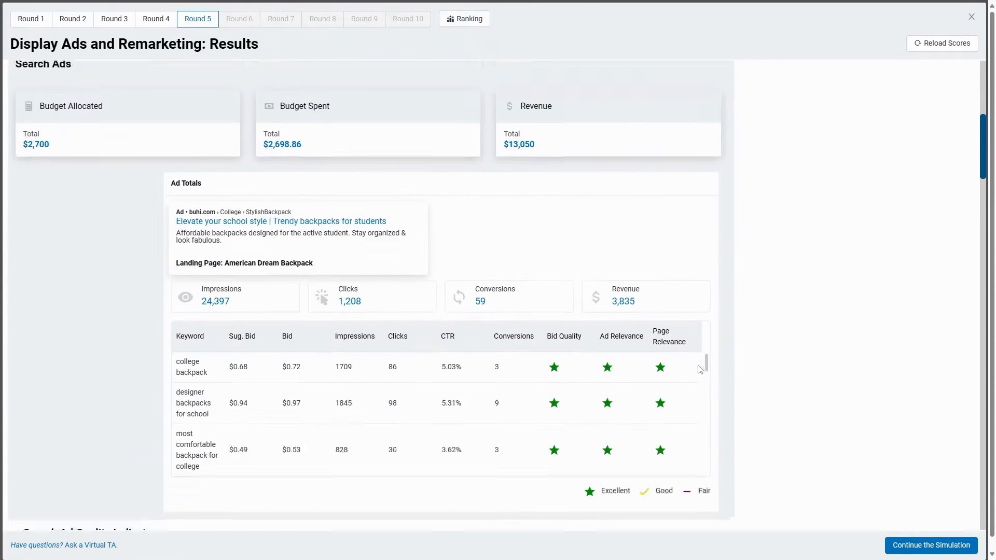
scroll(813, 371, up, 6)
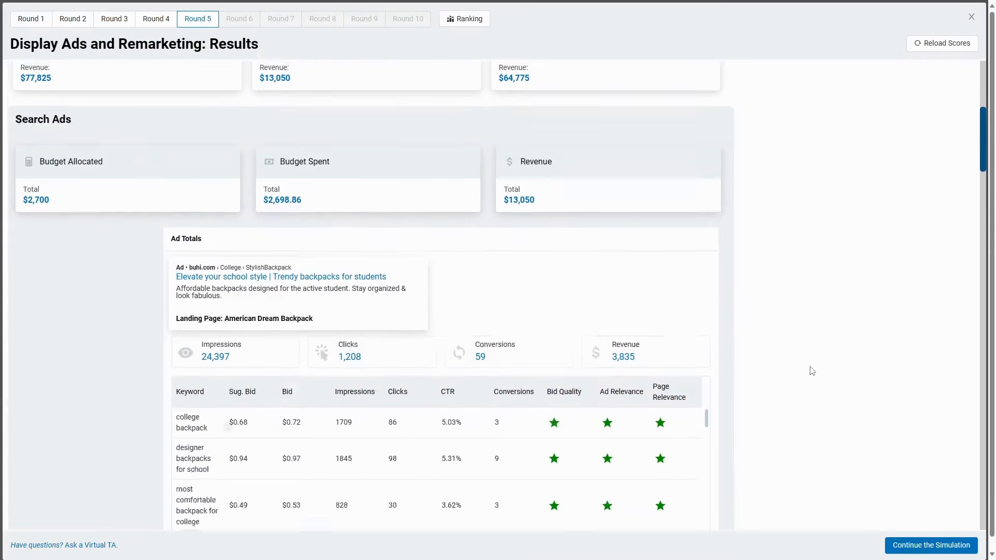
scroll(813, 372, down, 12)
scroll(813, 372, down, 4)
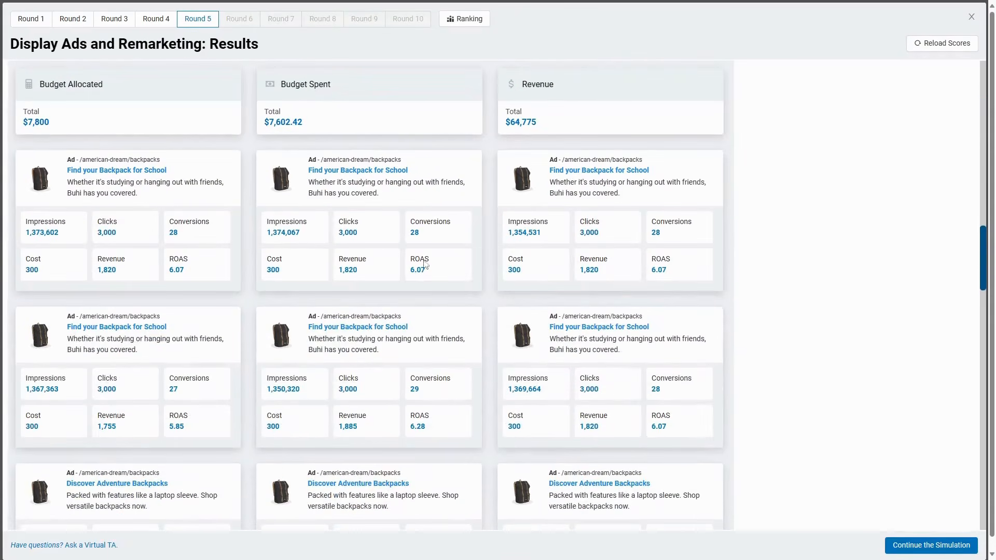
scroll(851, 486, down, 2)
scroll(851, 486, down, 2)
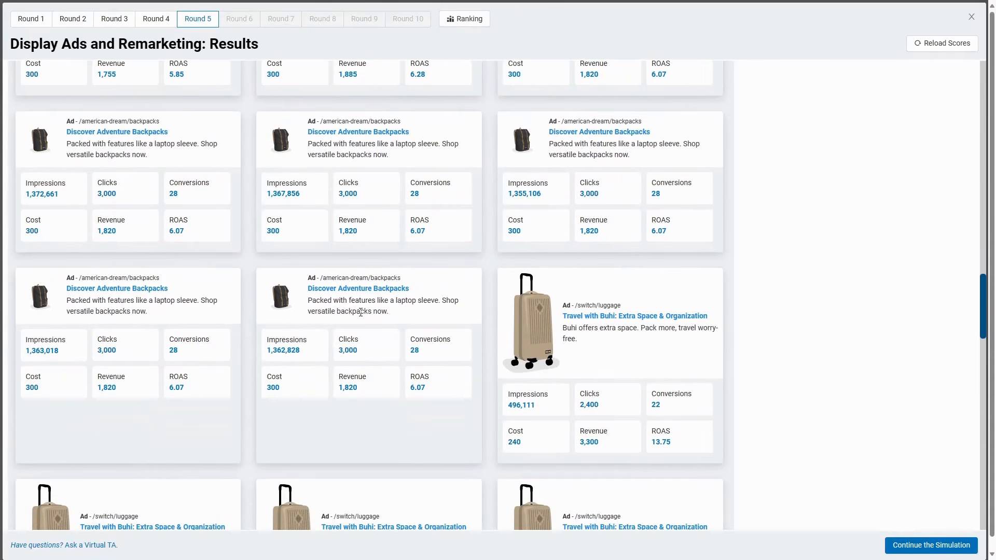
click(922, 546)
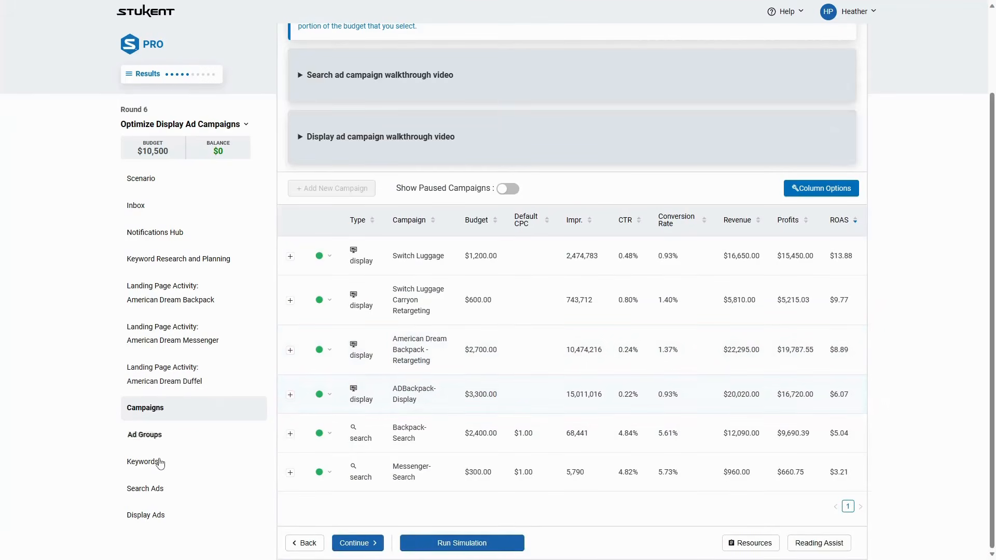
Sort the campaigns by ROAS from highest to lowest and check the status options of the Messenger-Search campaign
click(148, 436)
click(179, 464)
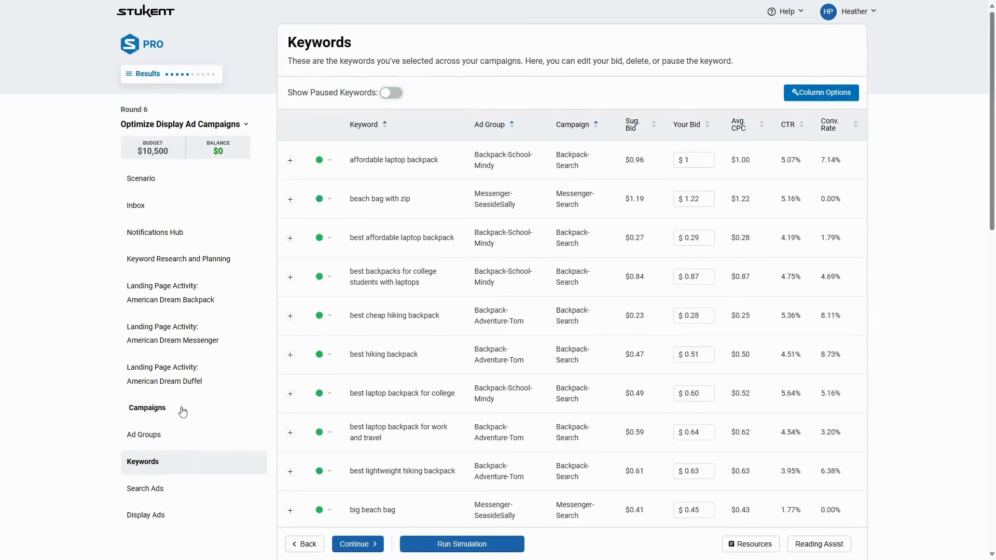
click(182, 409)
scroll(735, 372, down, 3)
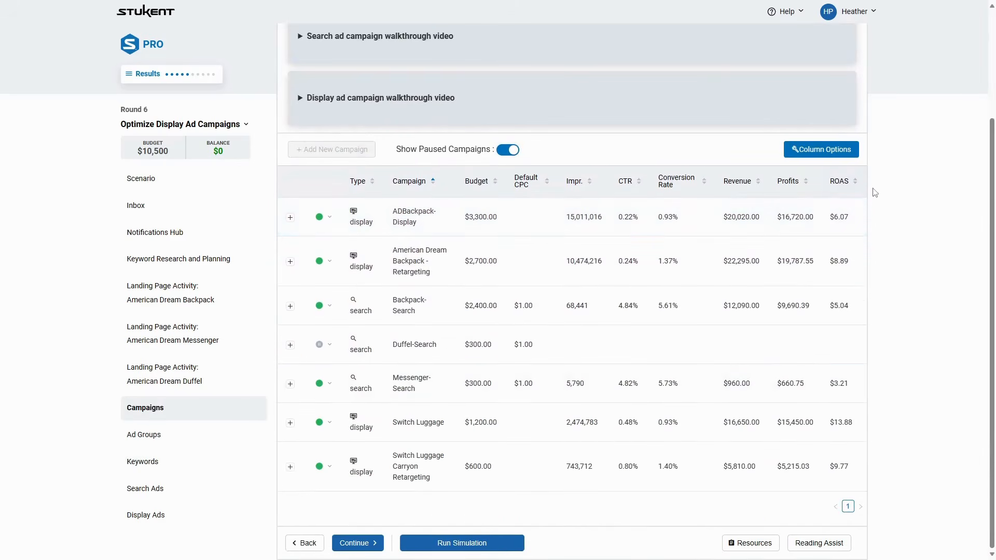
click(836, 187)
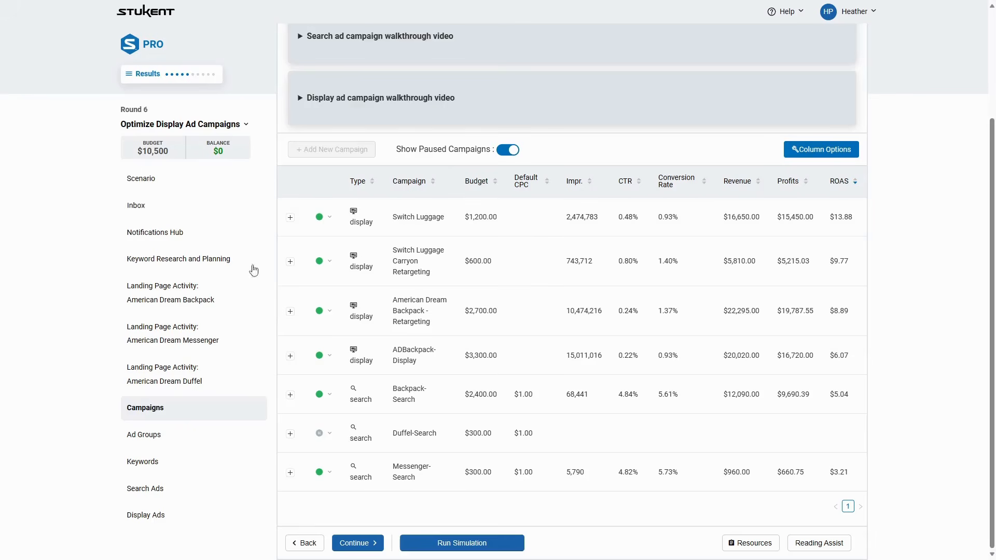
click(327, 477)
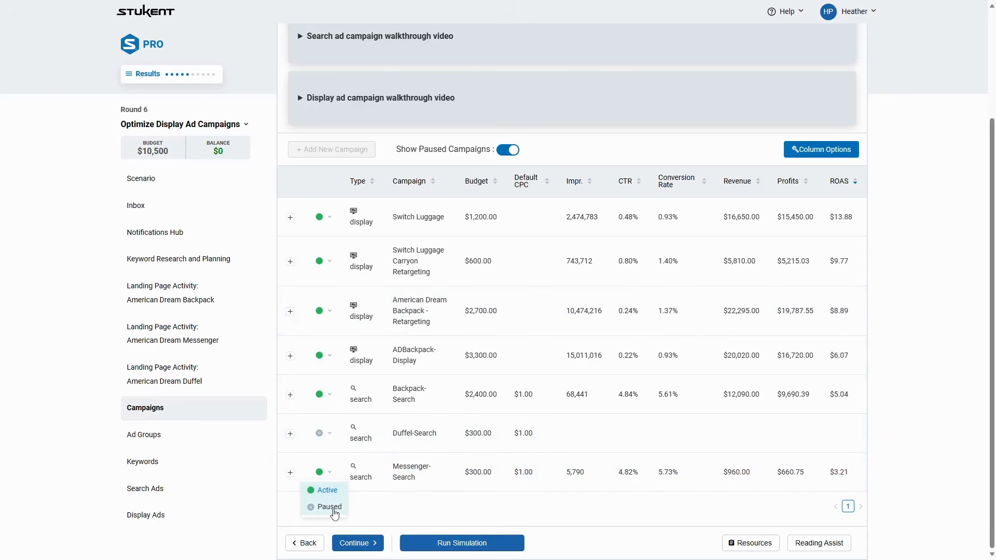
click(343, 457)
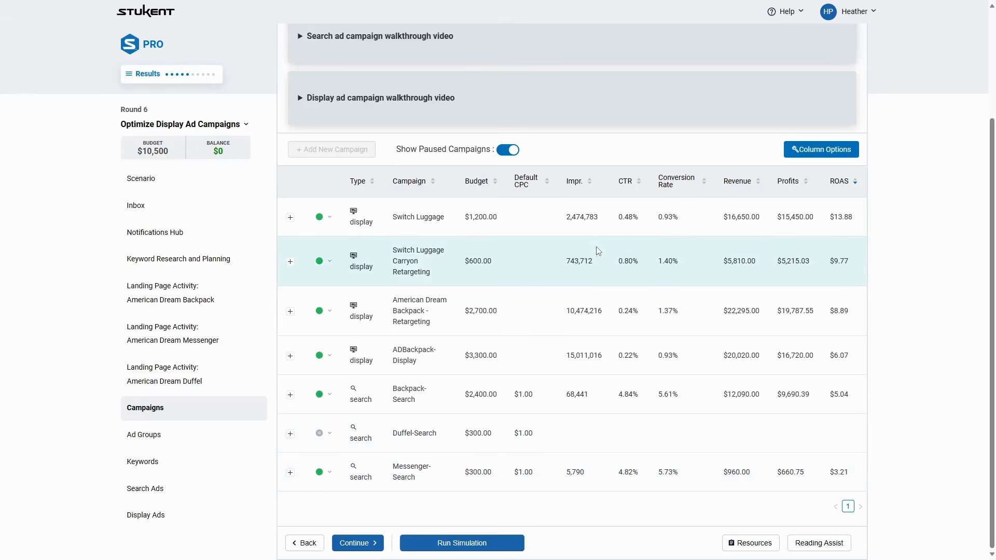
Reread the inbox guidance on search ad campaigns and look over the American Dream Backpack landing page
click(155, 206)
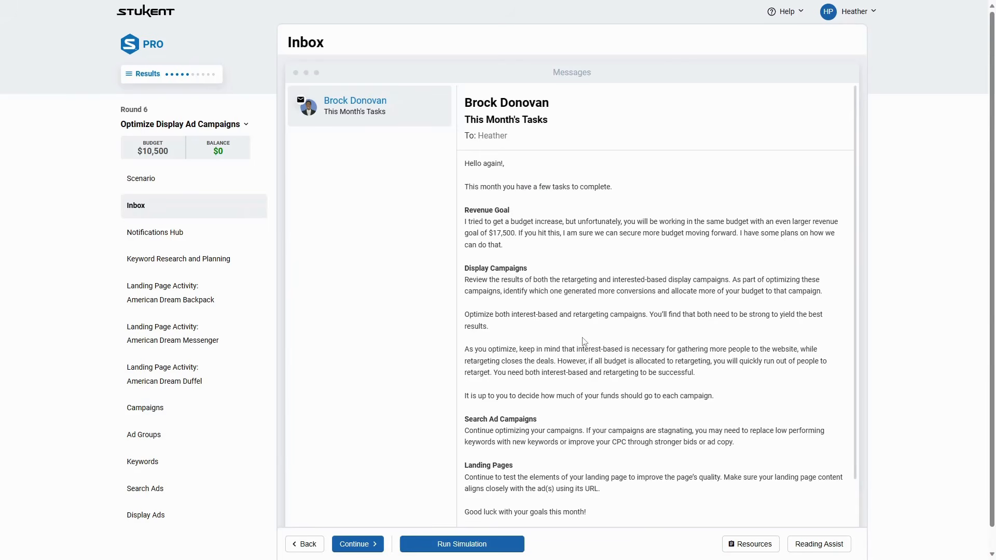
scroll(565, 415, down, 2)
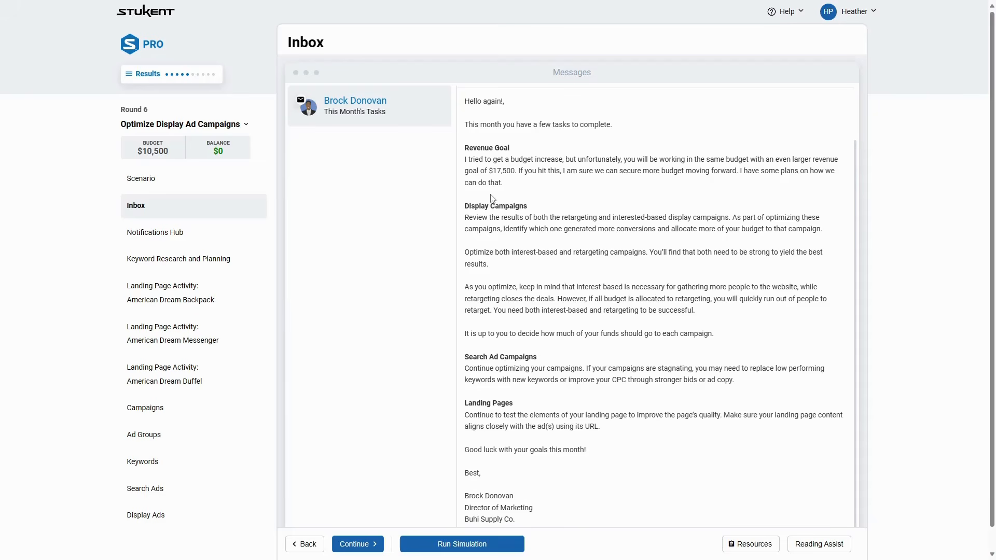
drag(490, 370, 581, 378)
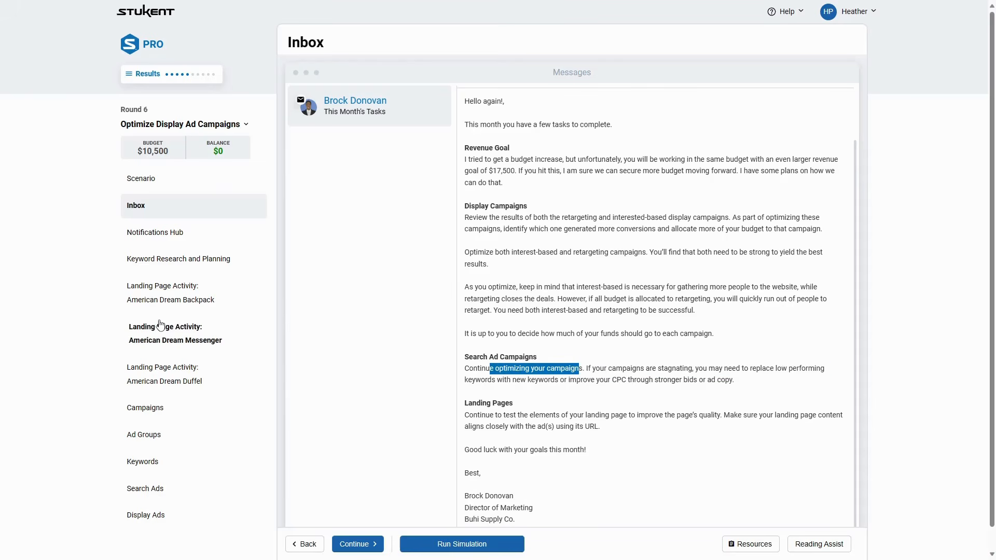
click(158, 300)
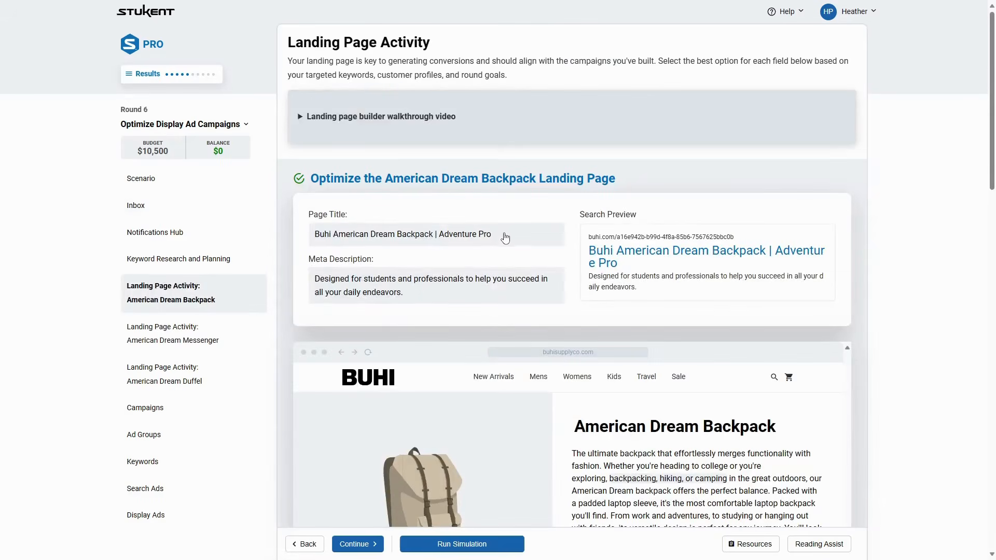
scroll(505, 236, down, 8)
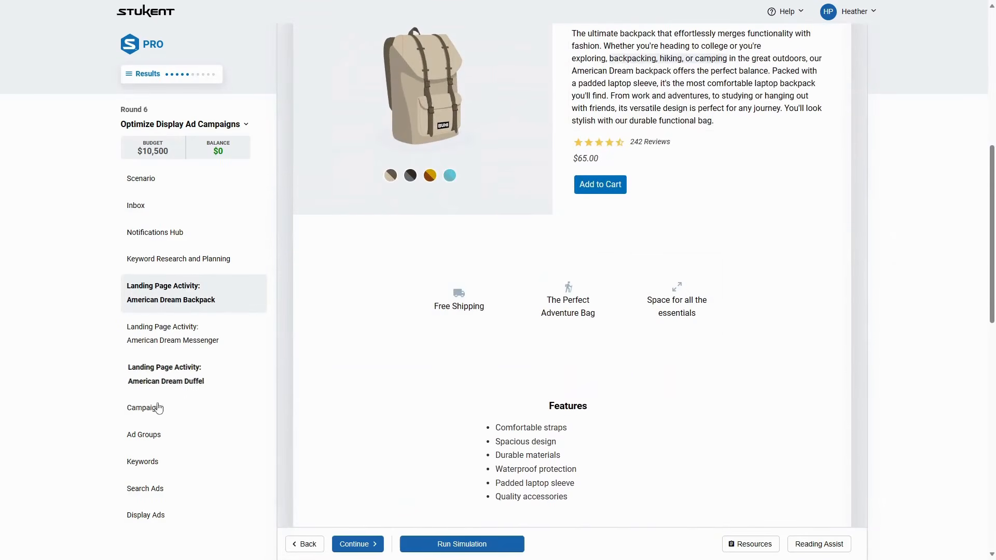
Check the impressions and CTR of the Backpack-Search campaign in the campaign list
click(143, 409)
scroll(451, 342, down, 3)
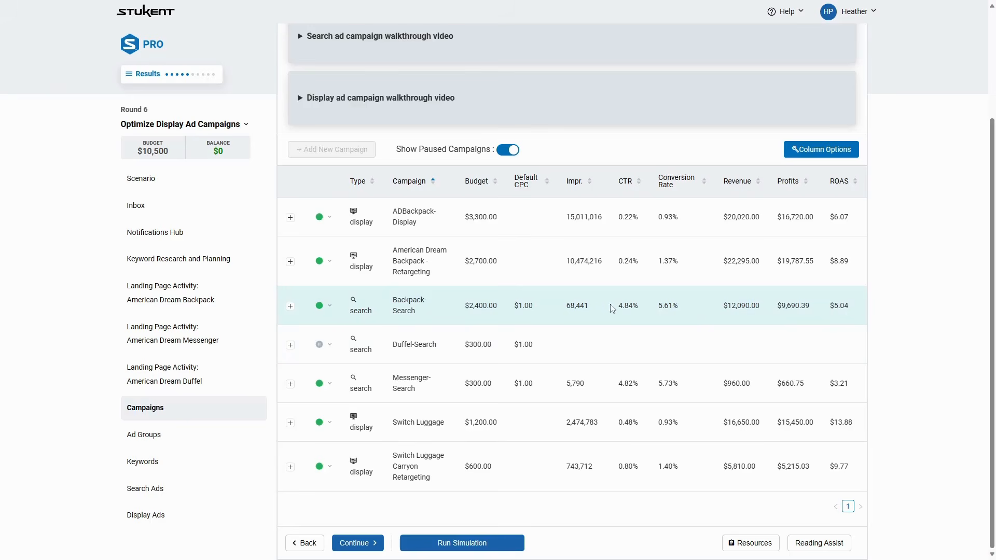
drag(591, 306, 574, 303)
click(605, 307)
drag(620, 310, 644, 310)
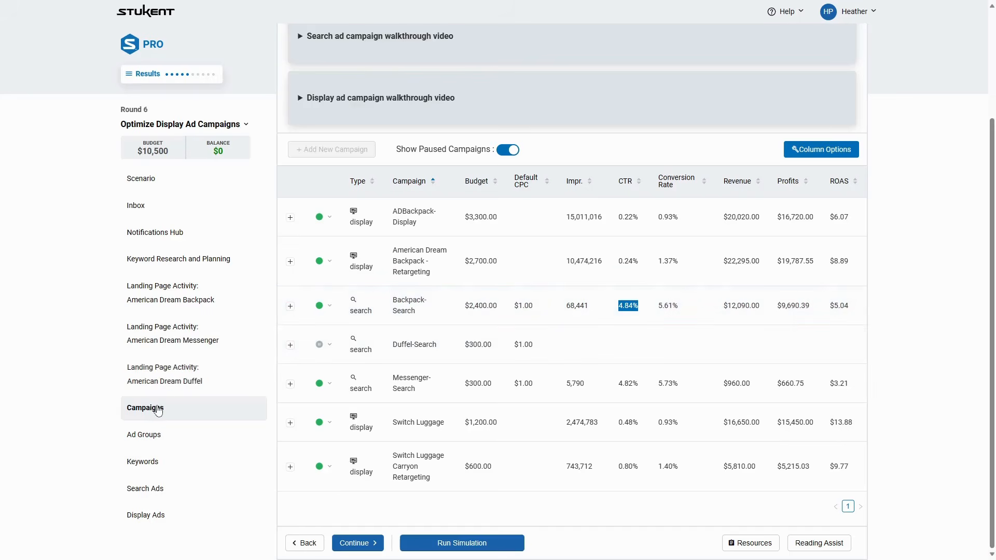
Inspect the American Dream Backpack landing page's title, description, highlight boxes and feature list
click(178, 301)
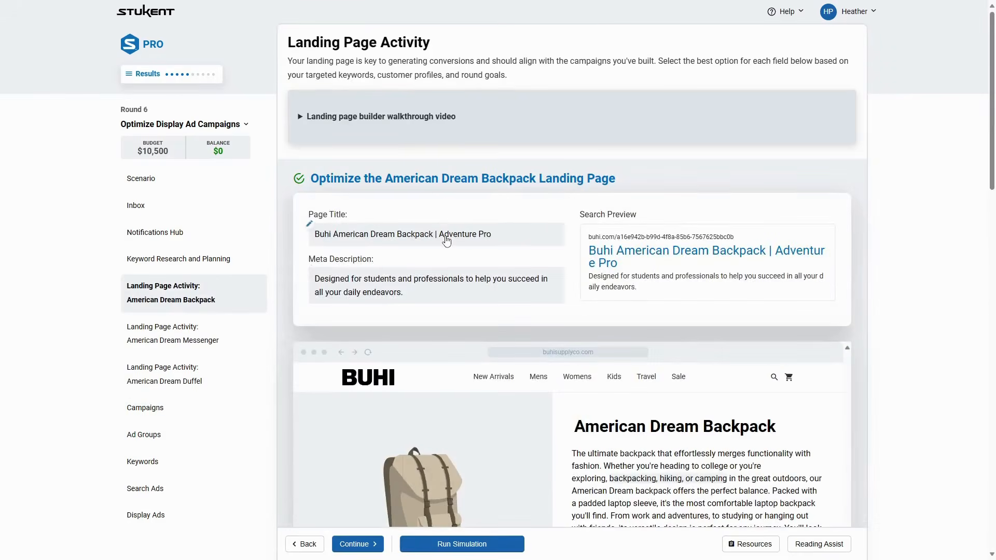
scroll(443, 251, down, 6)
scroll(444, 251, down, 2)
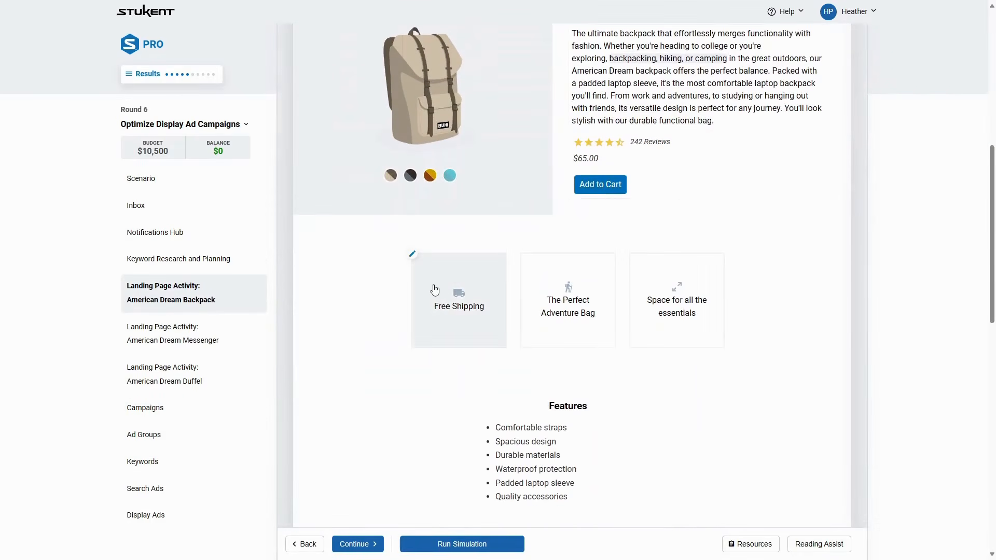
Recheck the meta description, highlight boxes and product description on the American Dream Backpack landing page
scroll(431, 293, up, 2)
scroll(431, 294, up, 7)
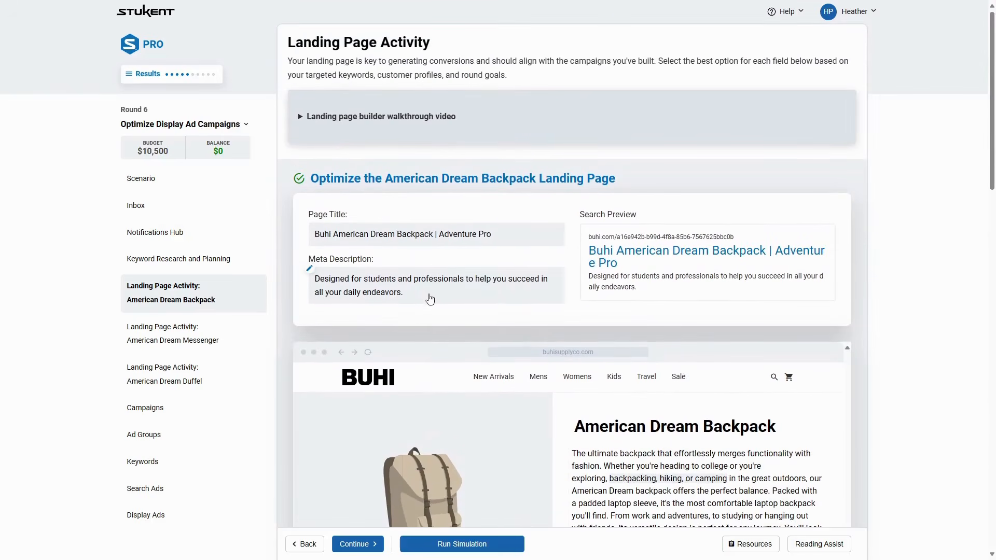
scroll(639, 327, down, 6)
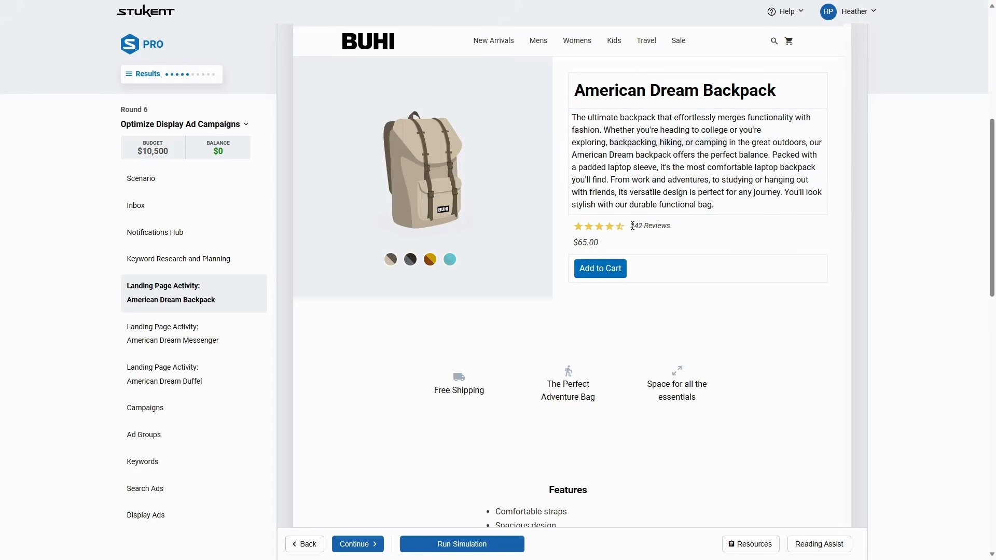
scroll(632, 226, up, 2)
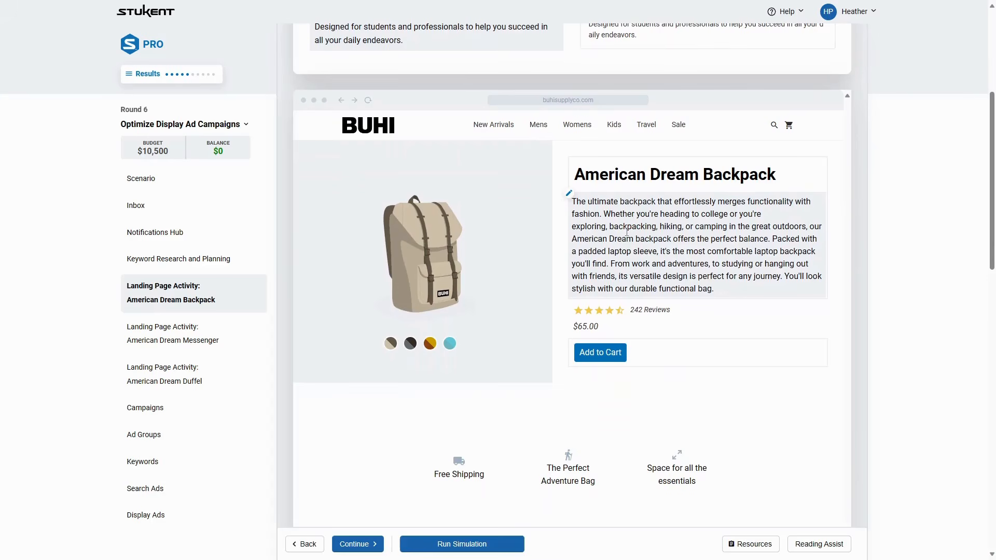
Show the Profits and CPA columns in the keyword list
click(150, 443)
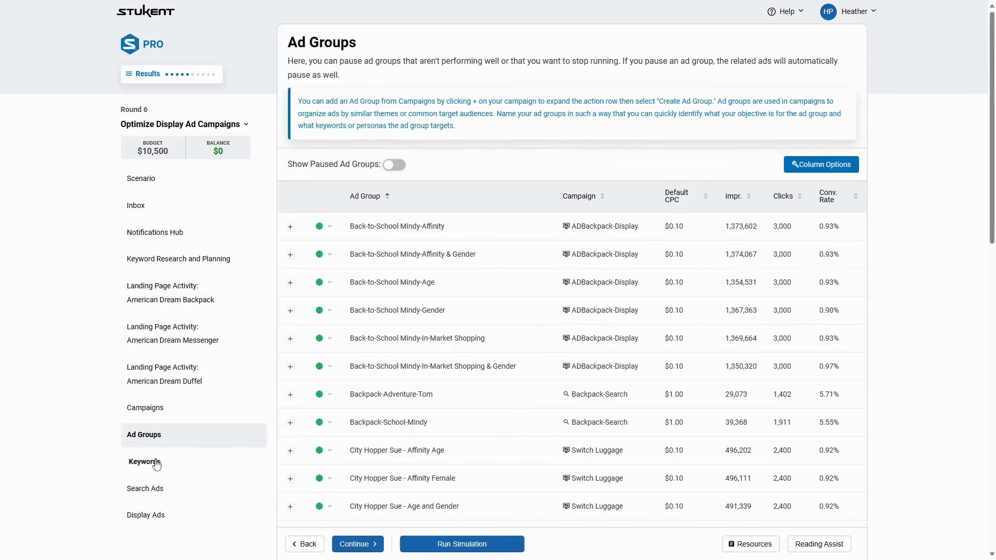
click(148, 462)
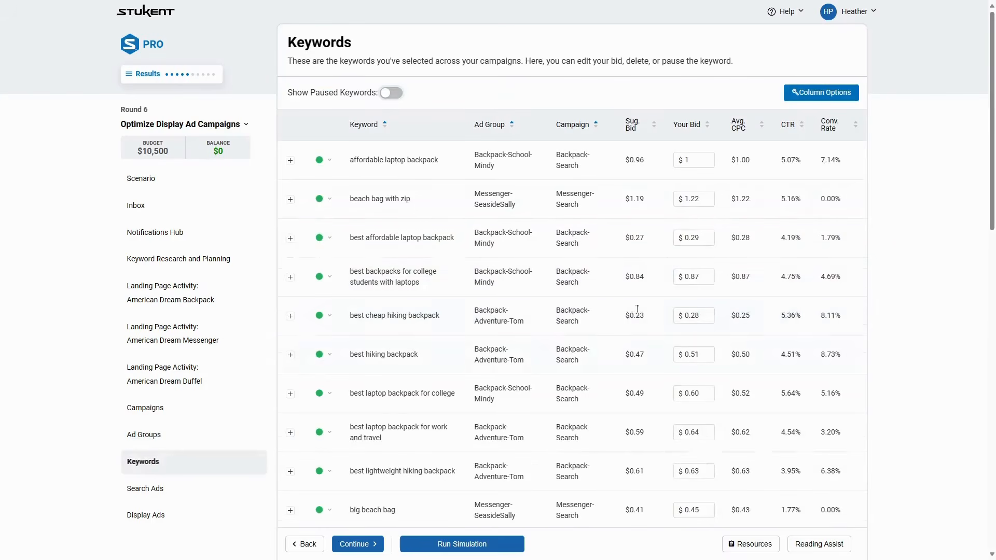
click(816, 93)
click(391, 256)
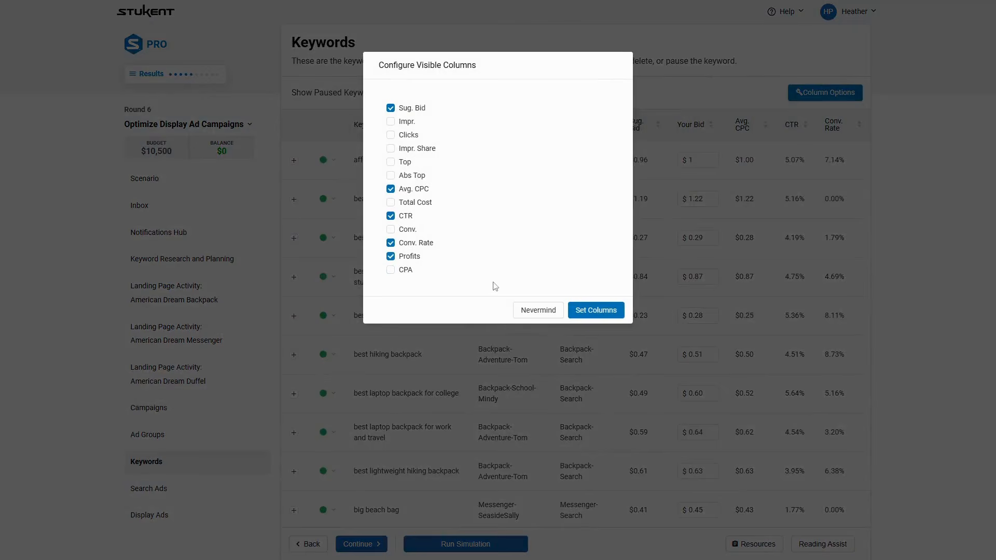
click(391, 270)
click(602, 310)
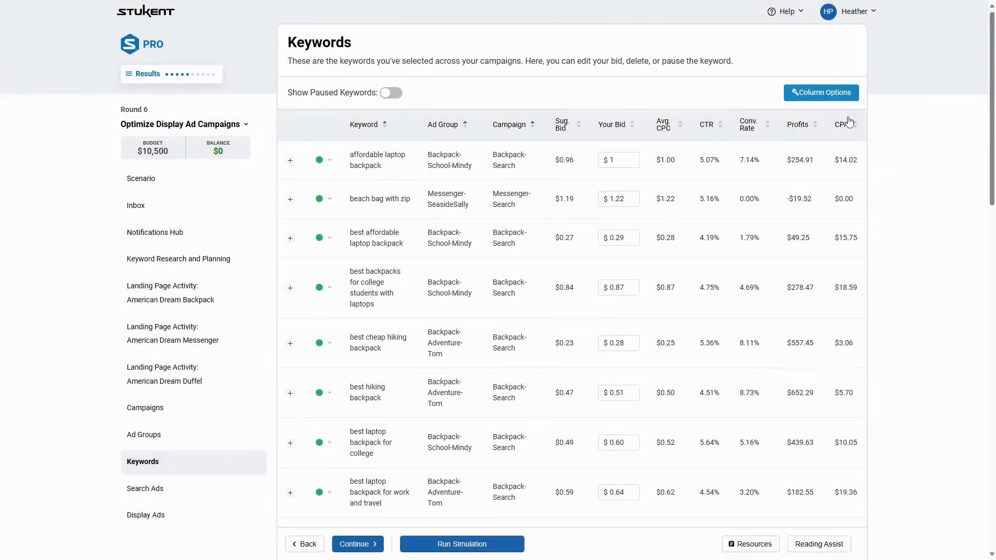
Sort the keywords by CPA from lowest to highest and pause "beach bag with zip", "big beach bag" and "large mesh beach bag"
click(842, 126)
click(843, 127)
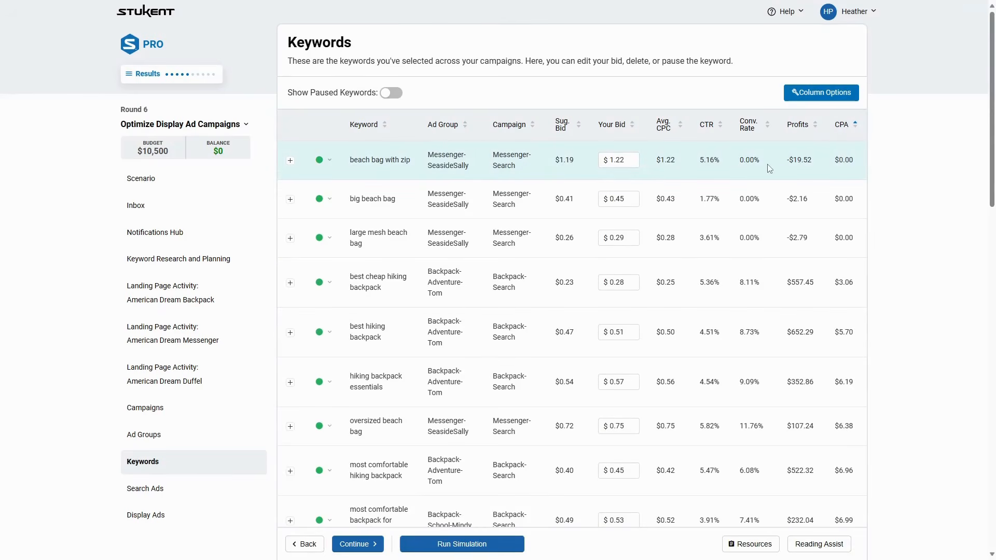
click(326, 169)
click(327, 194)
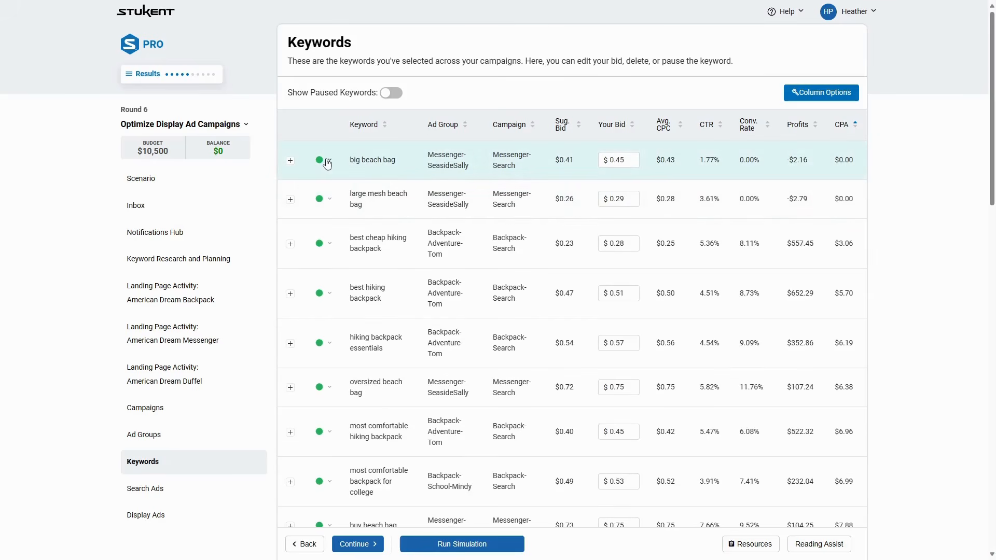
click(327, 164)
click(330, 195)
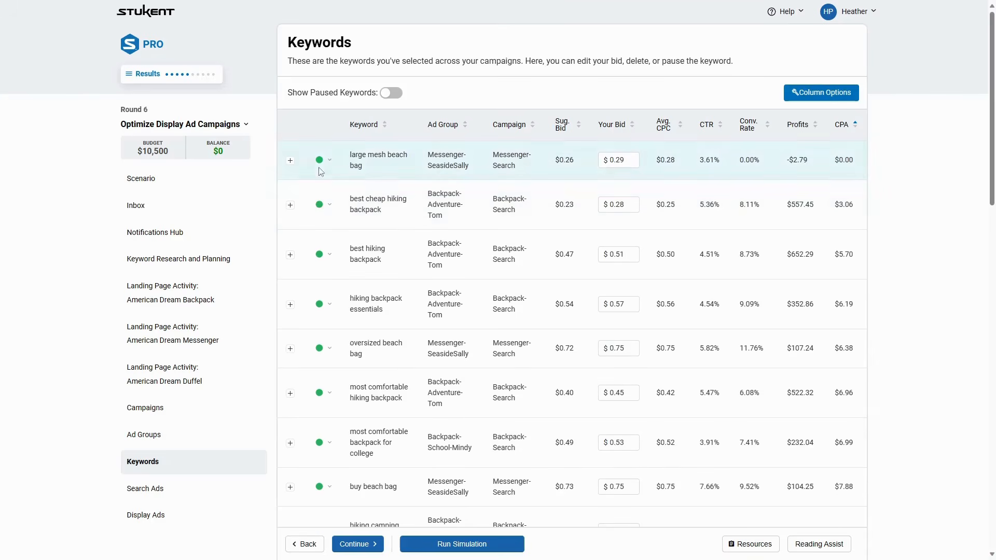
click(320, 162)
click(328, 196)
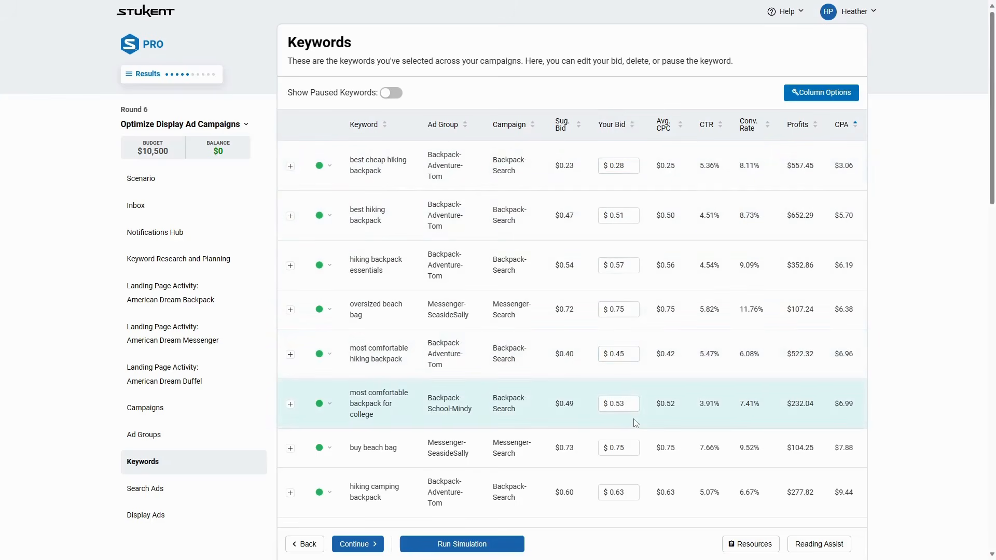
Rank the keywords by profits from highest to lowest and look over the keyword research guidance and keyword lists
click(626, 262)
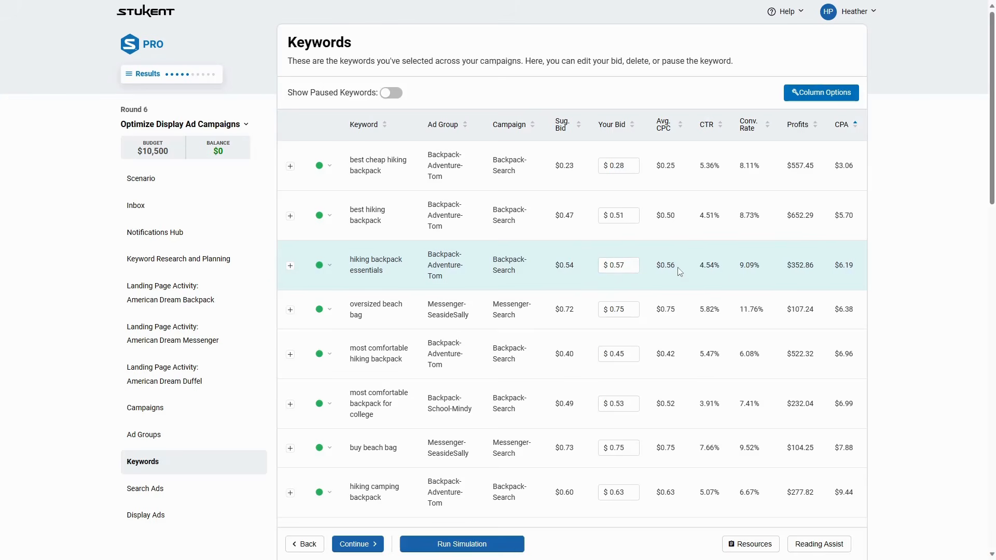
click(795, 128)
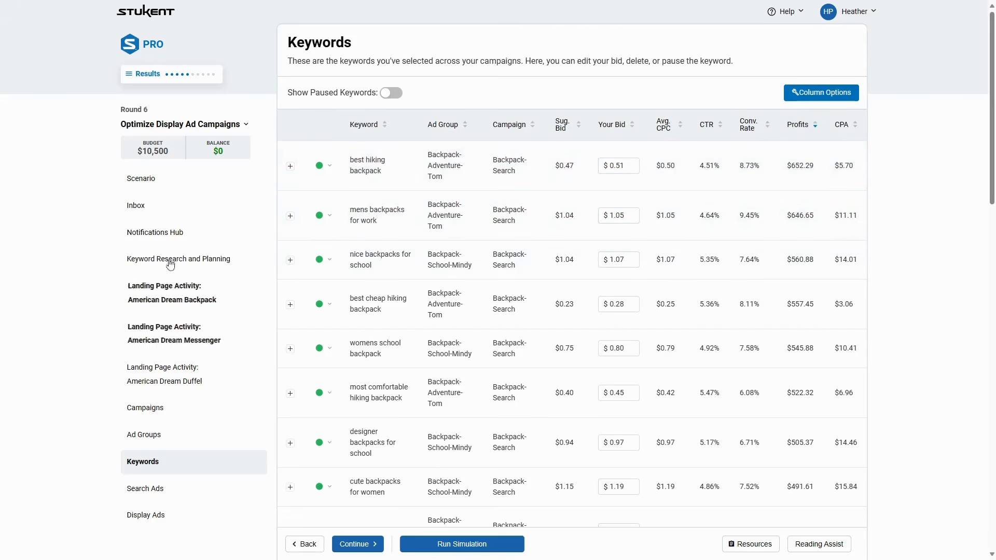
click(172, 259)
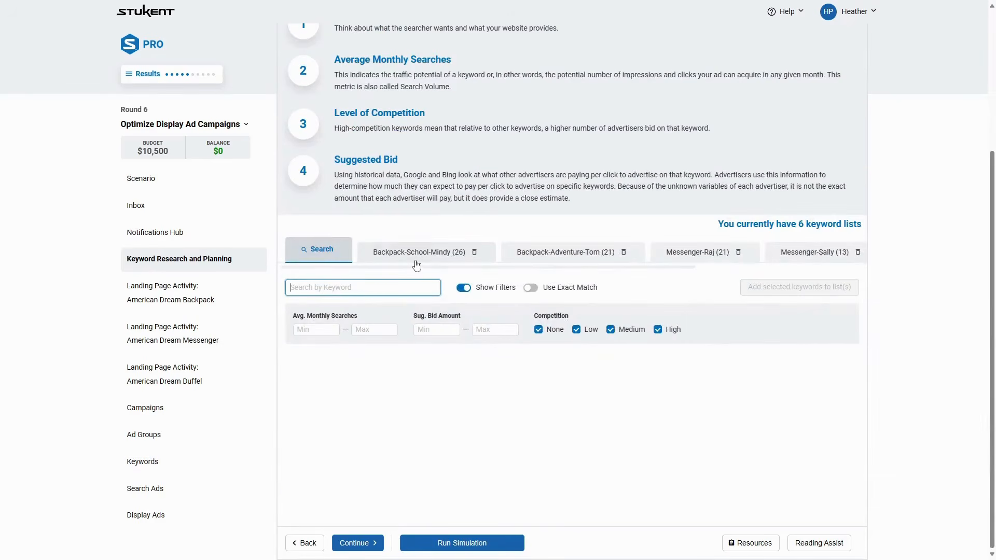
scroll(417, 265, up, 3)
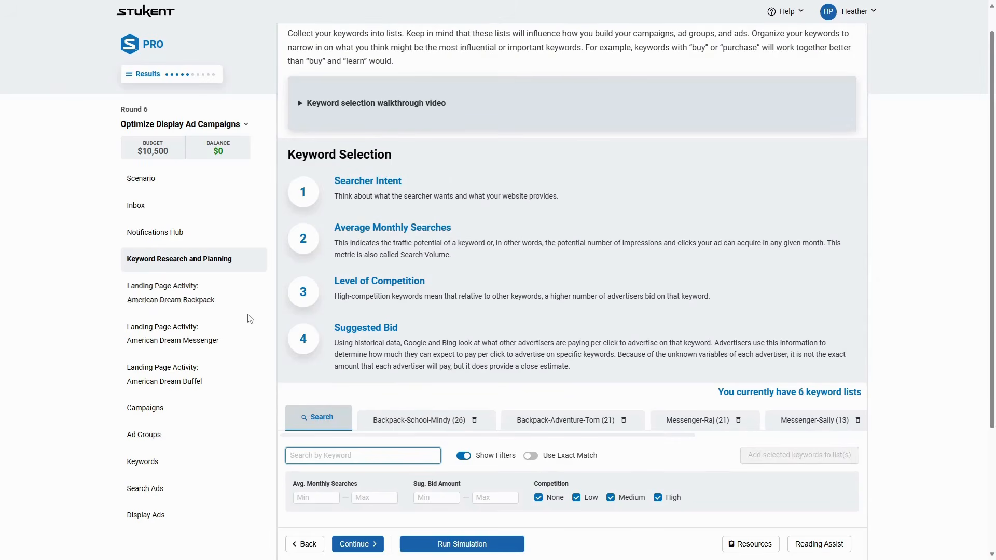
Show the Profits and ROAS columns for the ad groups and sort them by ROAS from highest to lowest
click(147, 436)
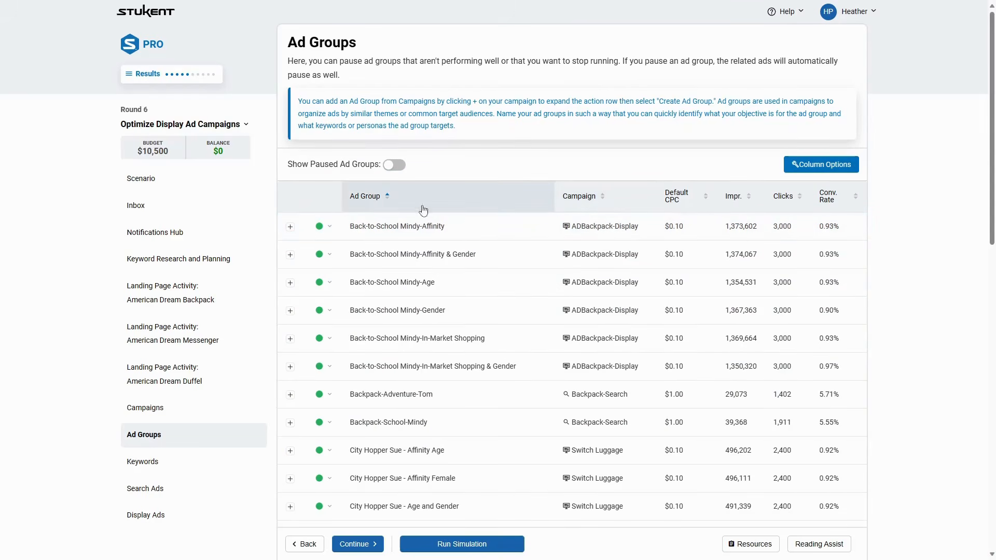
click(821, 164)
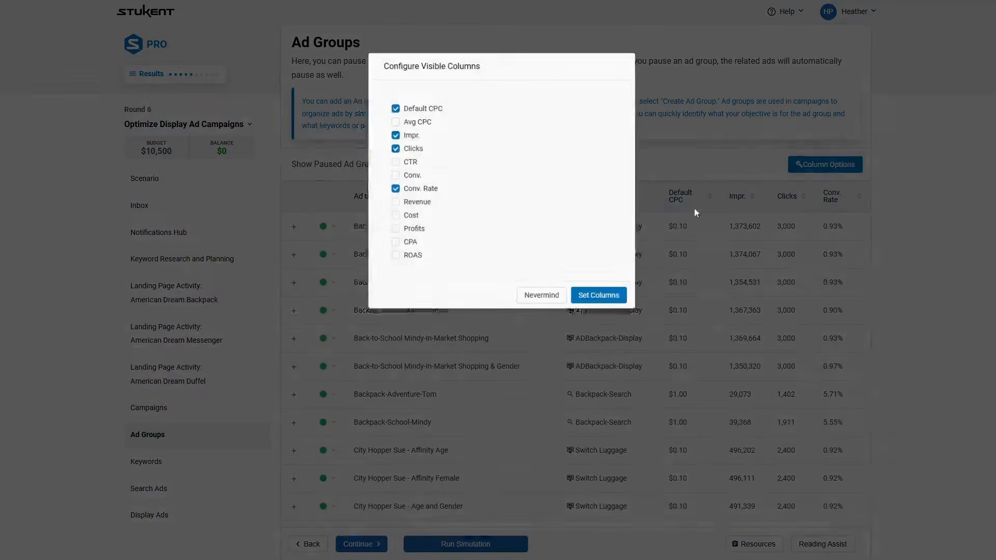
click(391, 256)
click(390, 229)
click(597, 297)
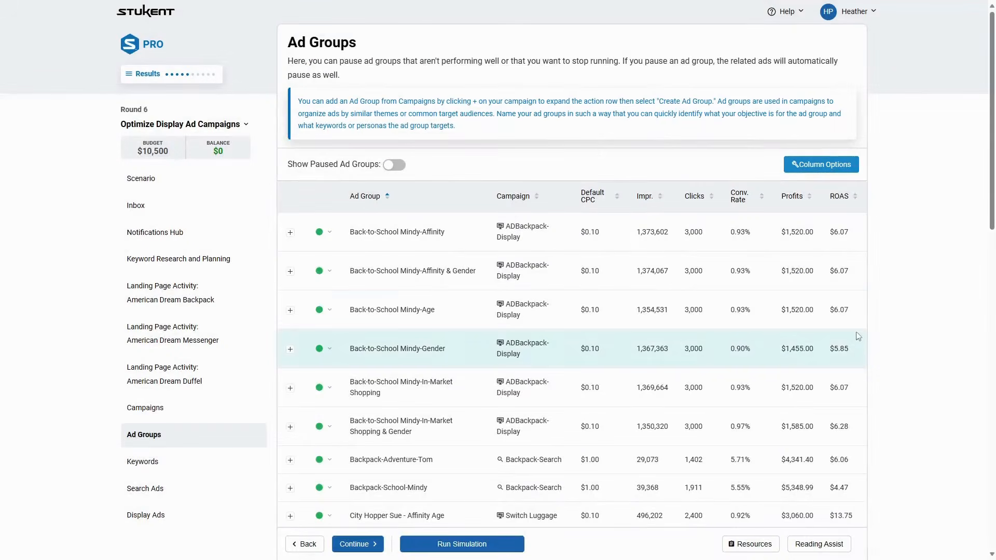
click(840, 196)
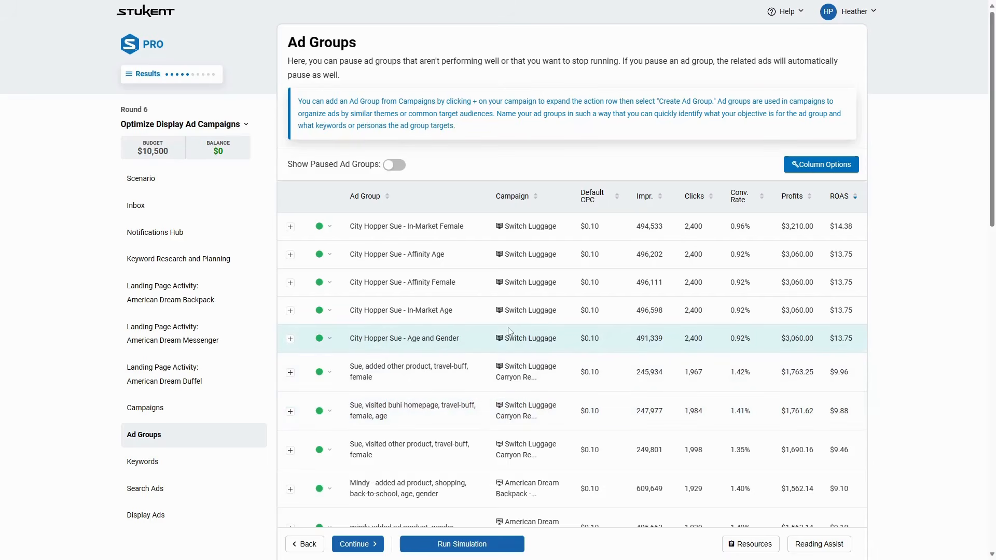
Browse the landing pages of the assigned product lines in the resources, then return to the ad groups
click(751, 545)
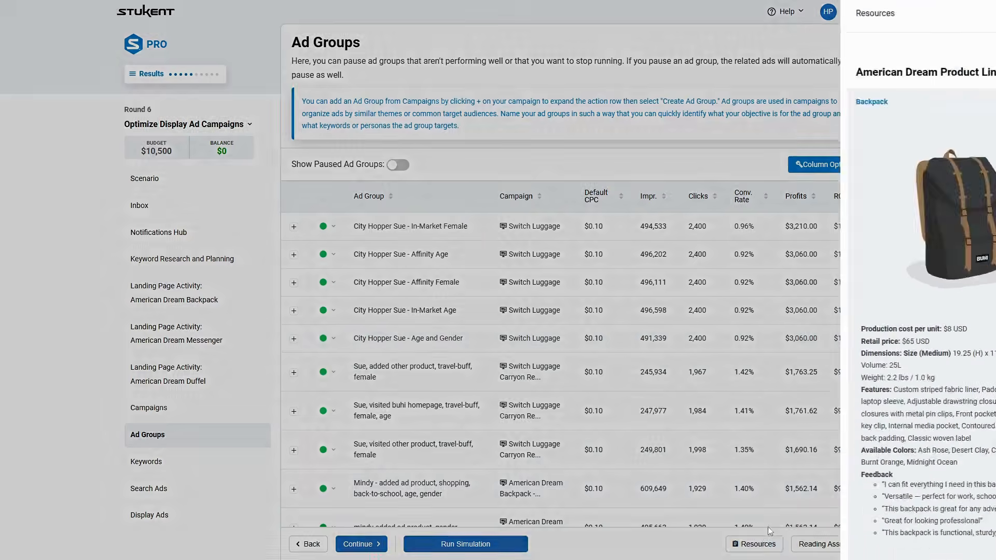
scroll(708, 415, down, 6)
scroll(709, 415, down, 6)
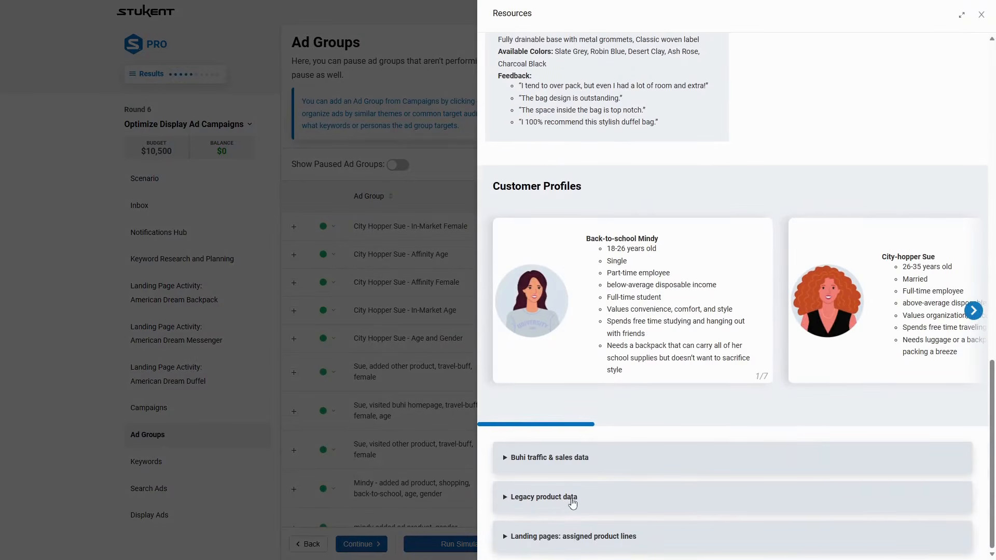
click(510, 536)
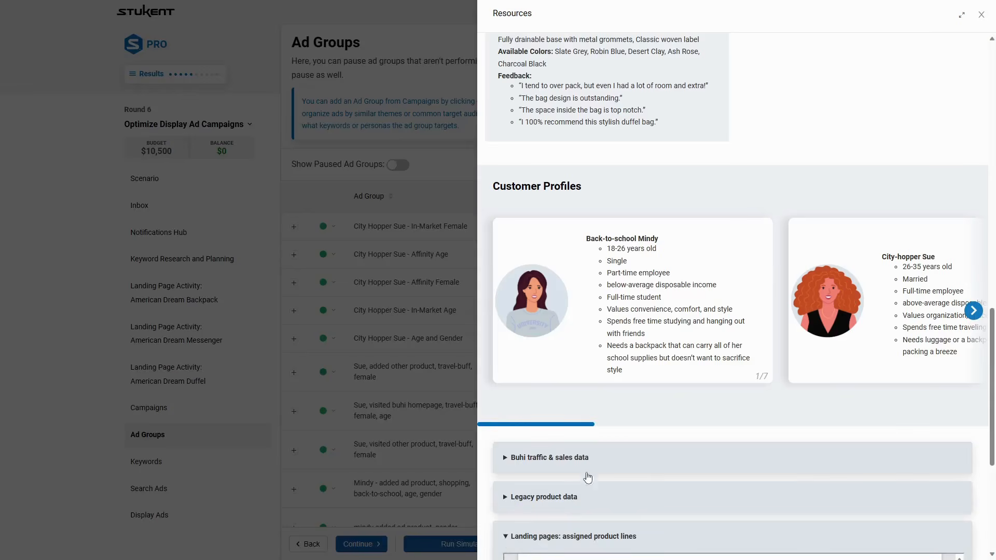
scroll(723, 371, down, 5)
scroll(839, 402, down, 2)
scroll(836, 398, up, 1)
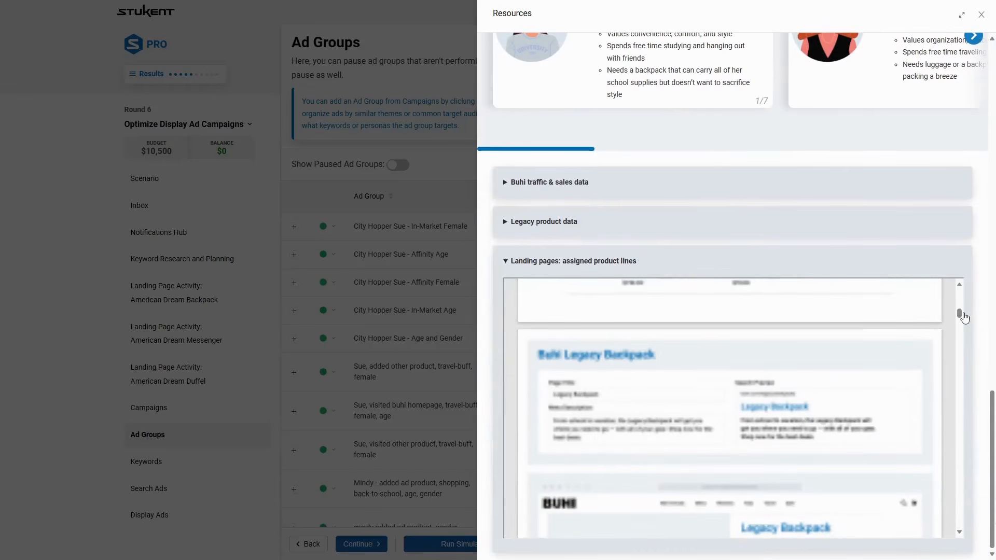
drag(962, 314, 961, 486)
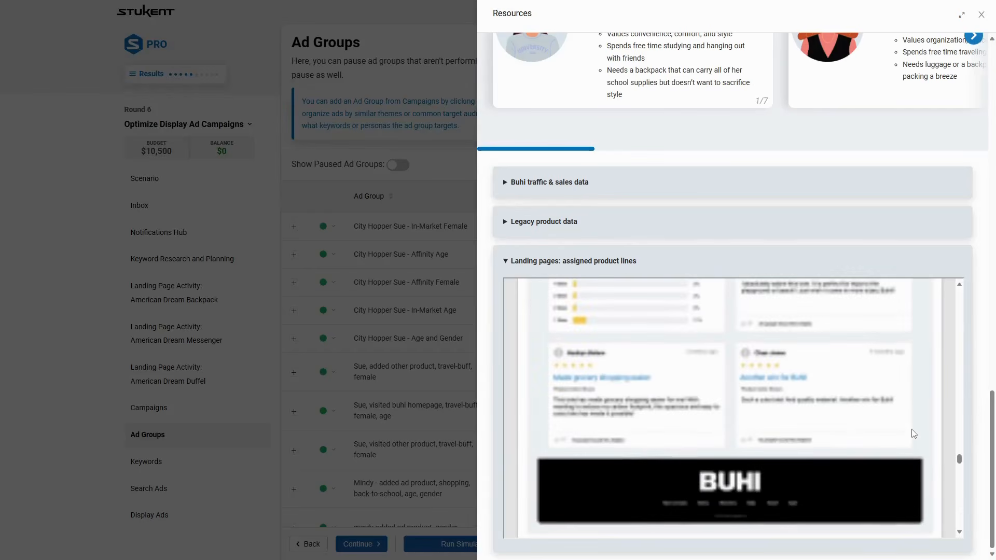
drag(961, 464, 969, 302)
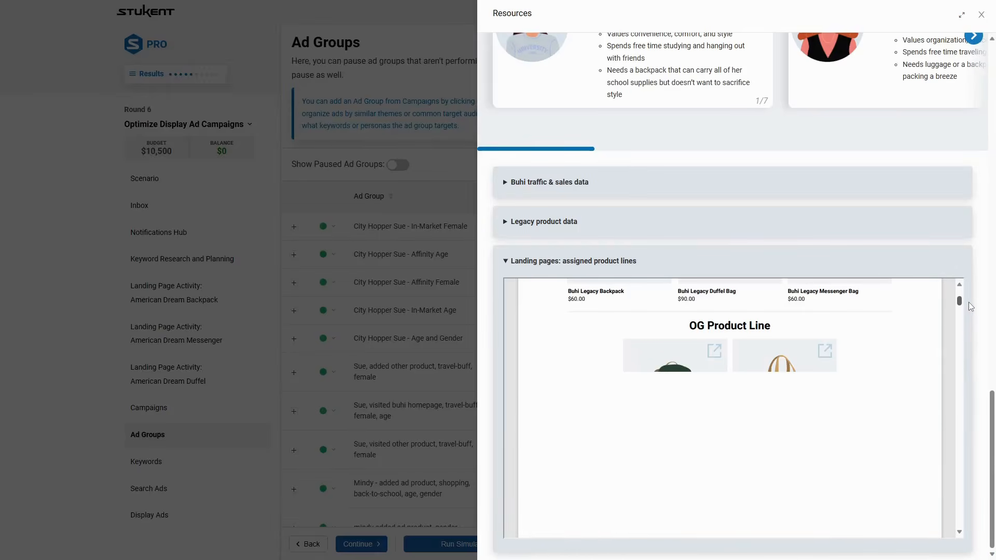
scroll(789, 384, down, 2)
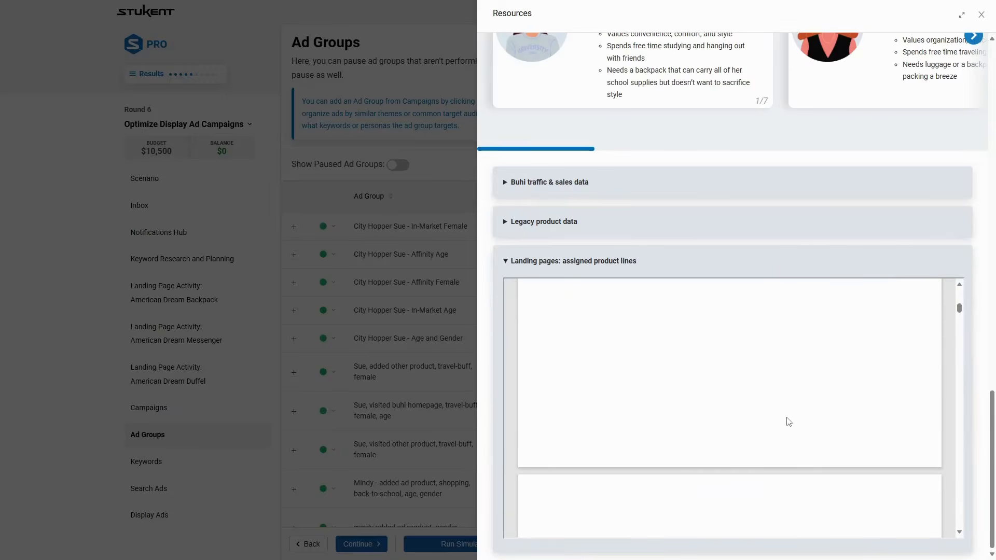
drag(960, 308, 961, 522)
click(439, 310)
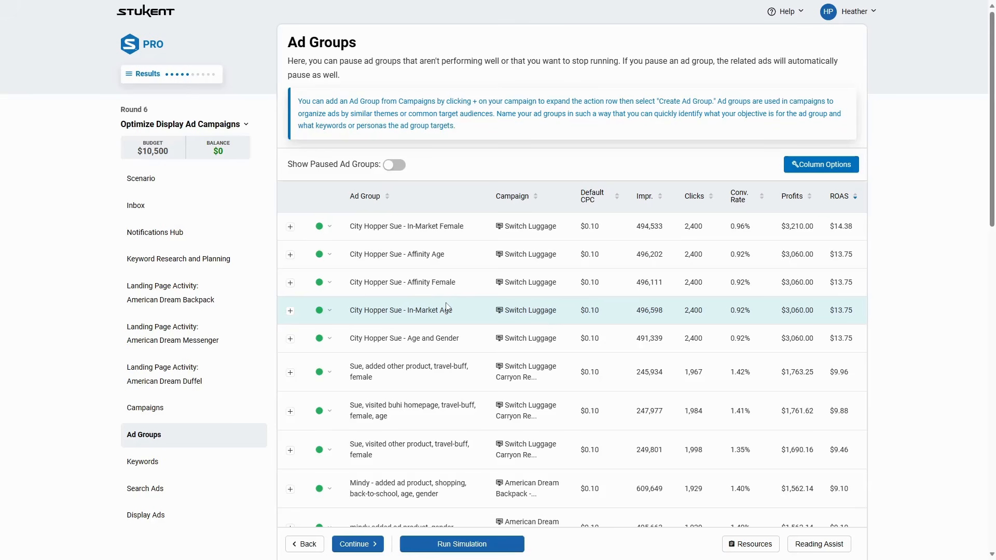
Look through the ad groups ranked by ROAS and clear the name sorting of the campaign list
scroll(528, 415, down, 2)
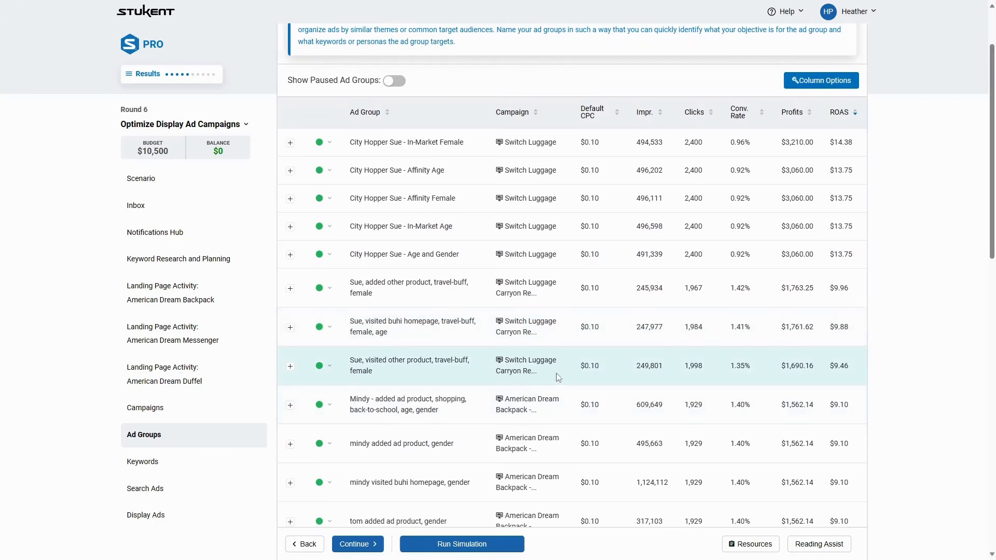
scroll(558, 378, up, 2)
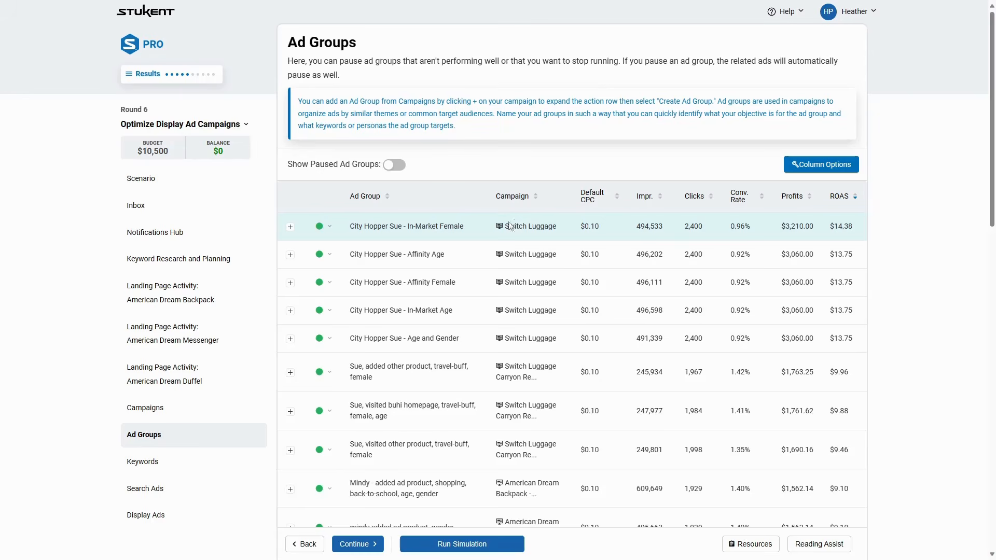
click(197, 415)
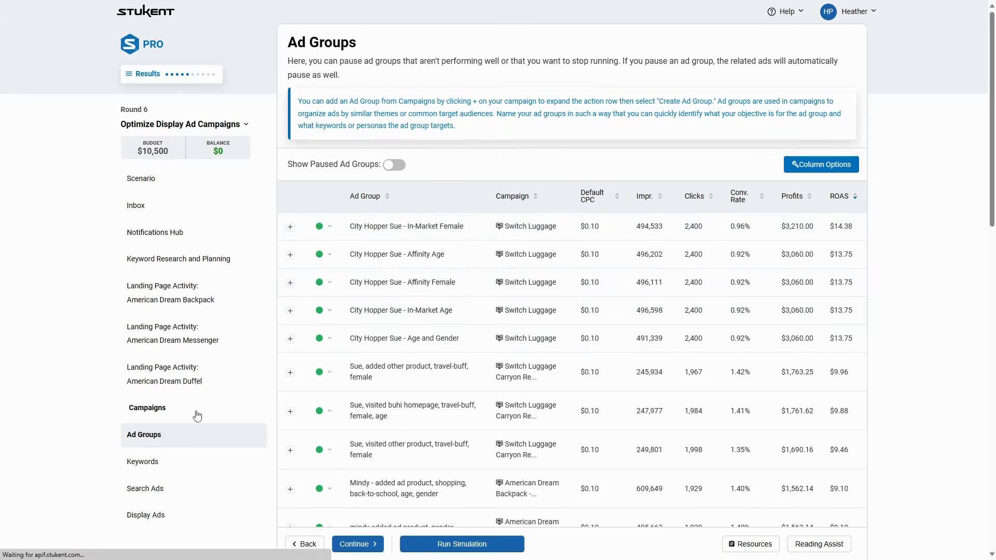
scroll(663, 317, down, 2)
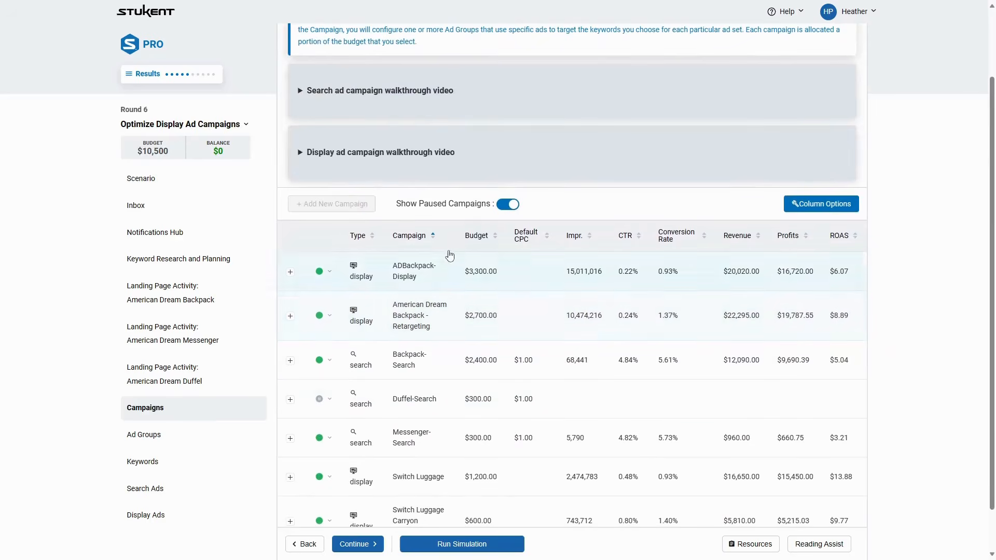
click(417, 237)
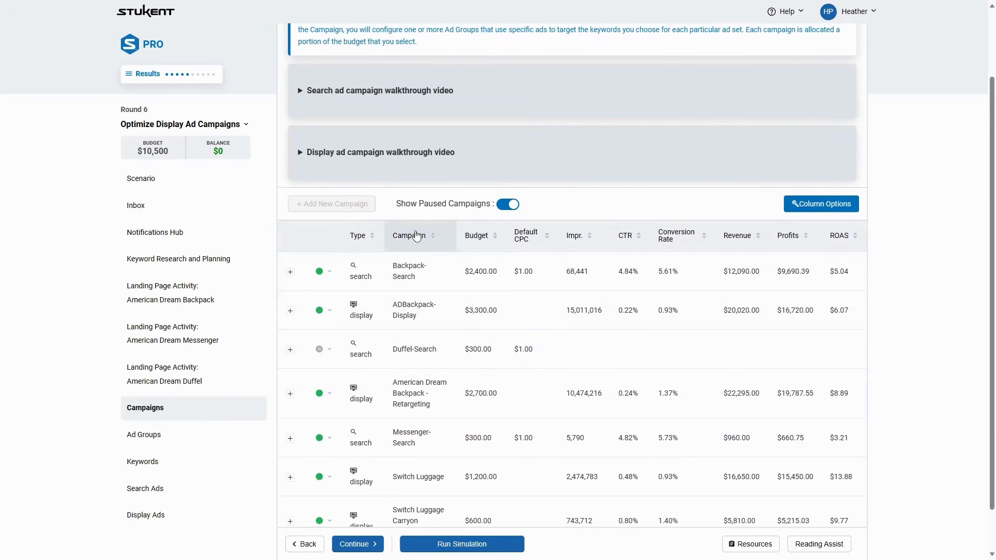
Compare the conversion rates of the ADBackpack-Display, American Dream Backpack - Retargeting and Switch Luggage Carryon Retargeting campaigns
scroll(421, 408, down, 1)
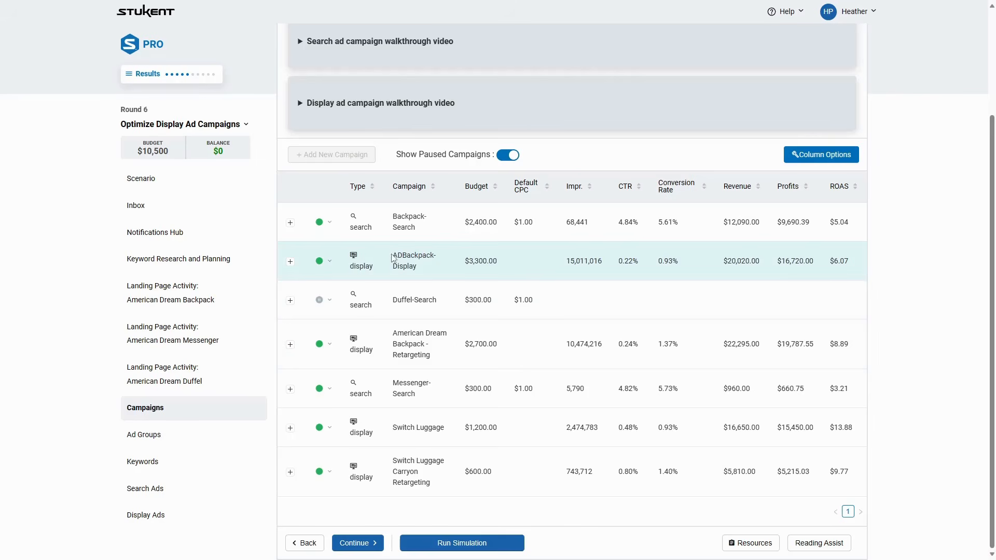
drag(684, 261, 660, 261)
click(679, 263)
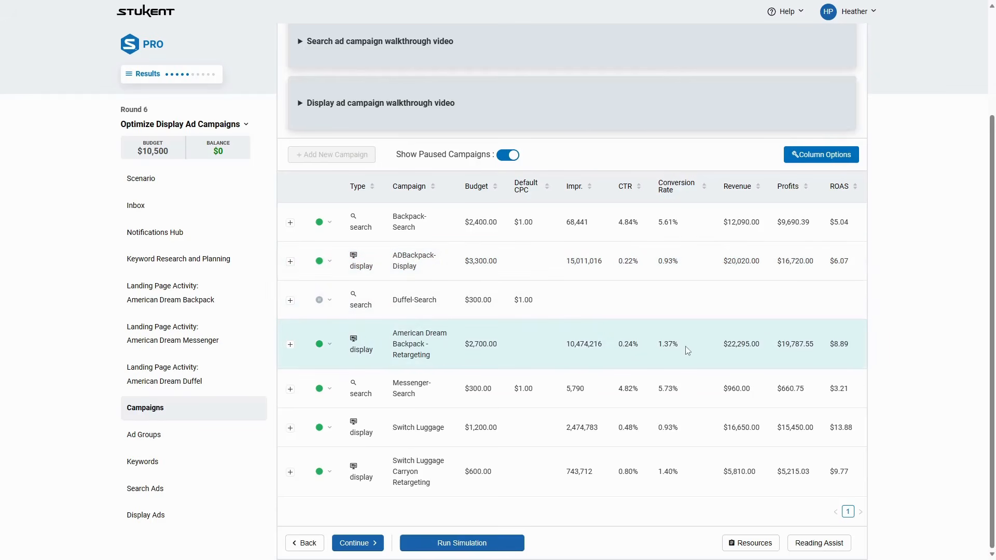
drag(682, 472, 658, 473)
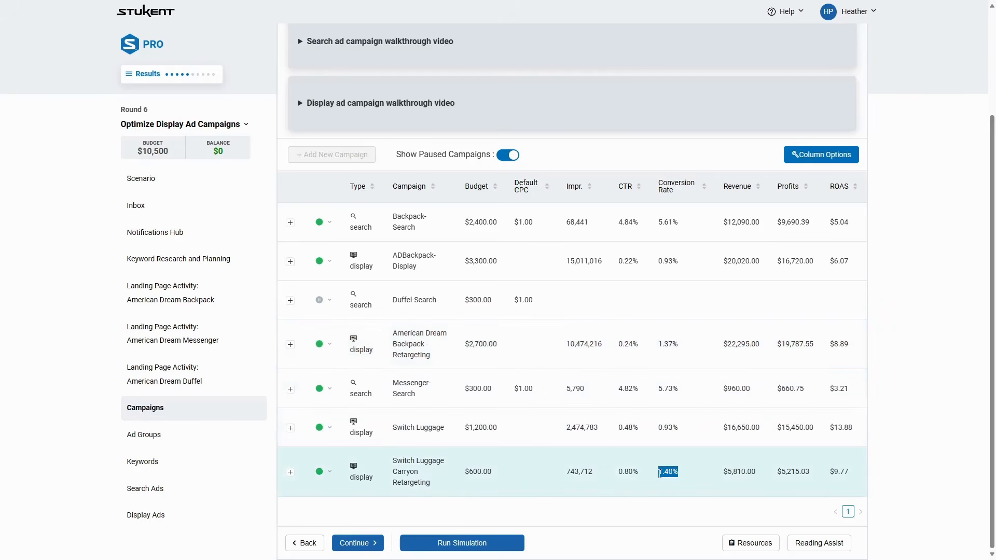
Look through the ad groups and sort them by campaign in ascending order
click(675, 480)
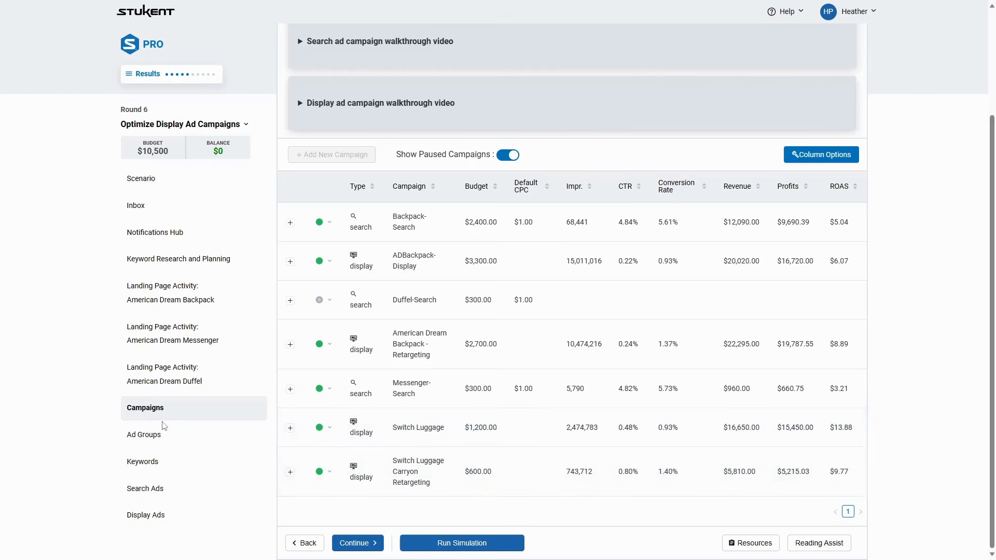
click(176, 440)
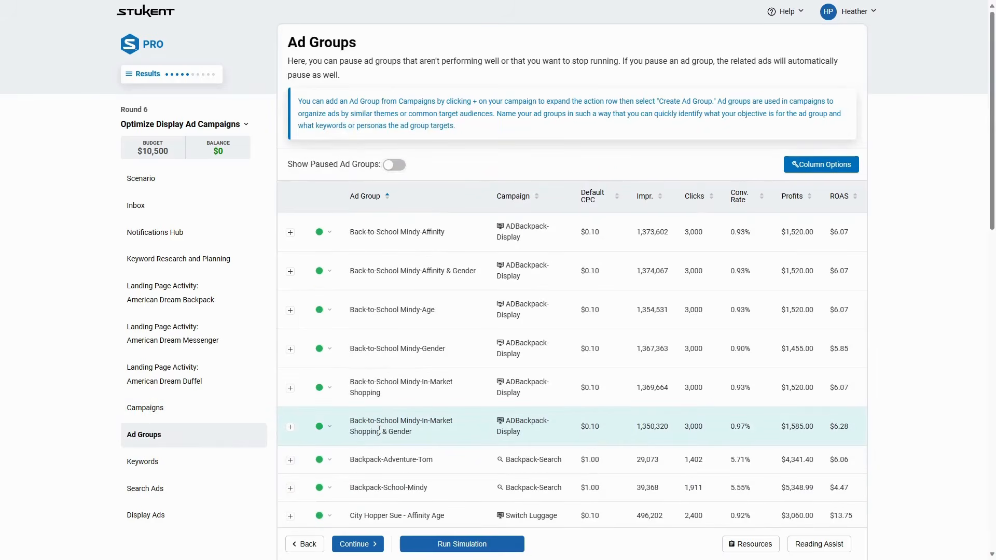
scroll(379, 430, down, 5)
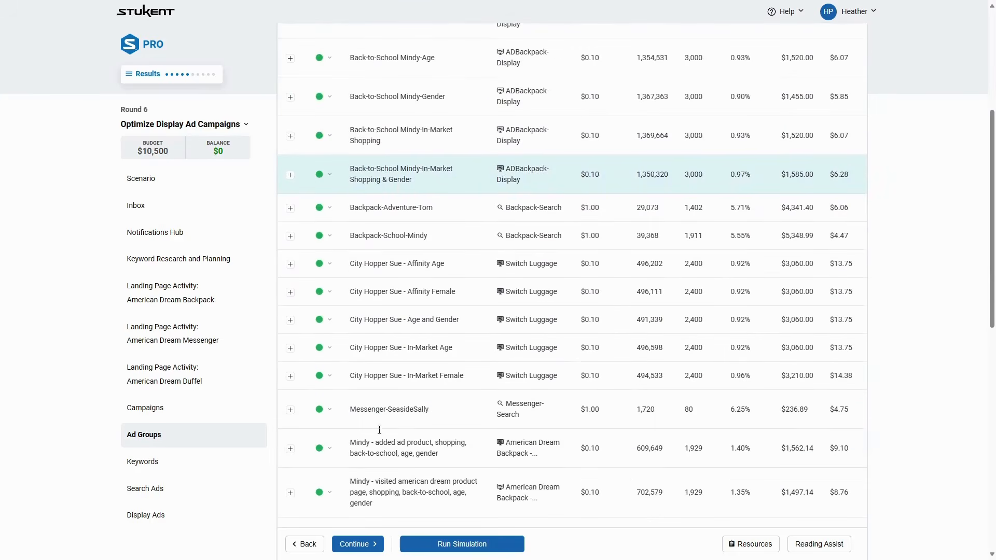
scroll(405, 436, up, 5)
click(515, 196)
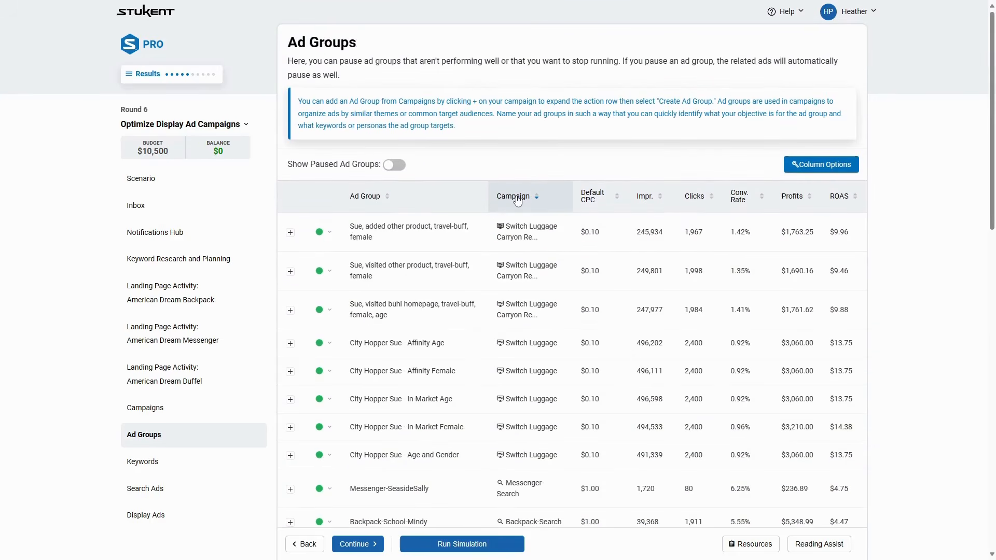
click(517, 199)
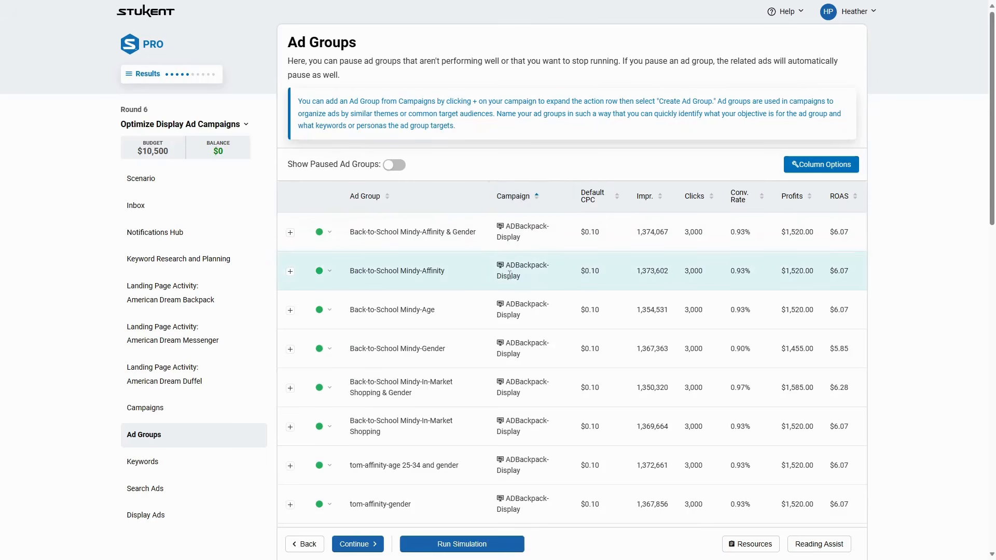
Try Shopping as the in-market audience of the Back-to-School Mindy-Affinity & Gender ad group, reset it to blank and save
click(290, 232)
click(325, 266)
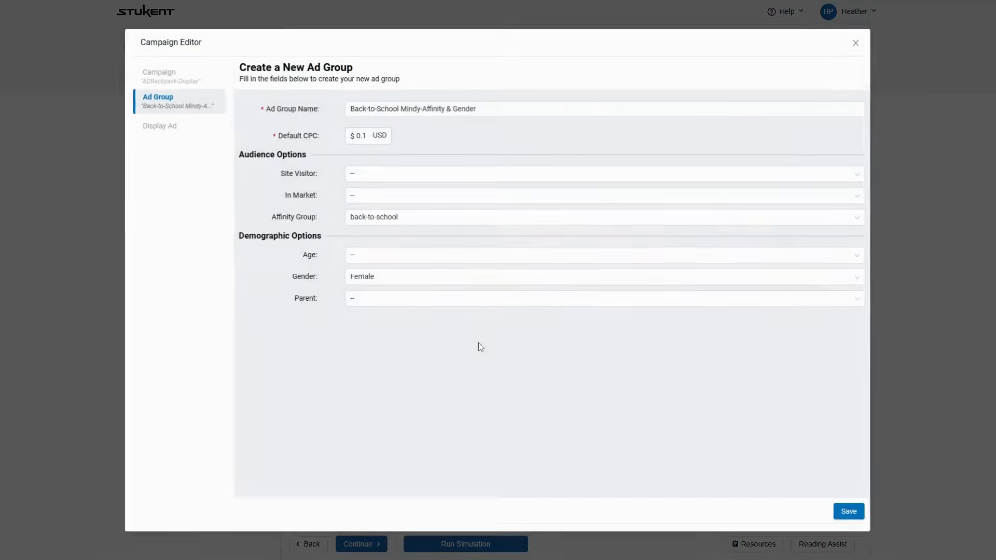
click(367, 199)
click(377, 251)
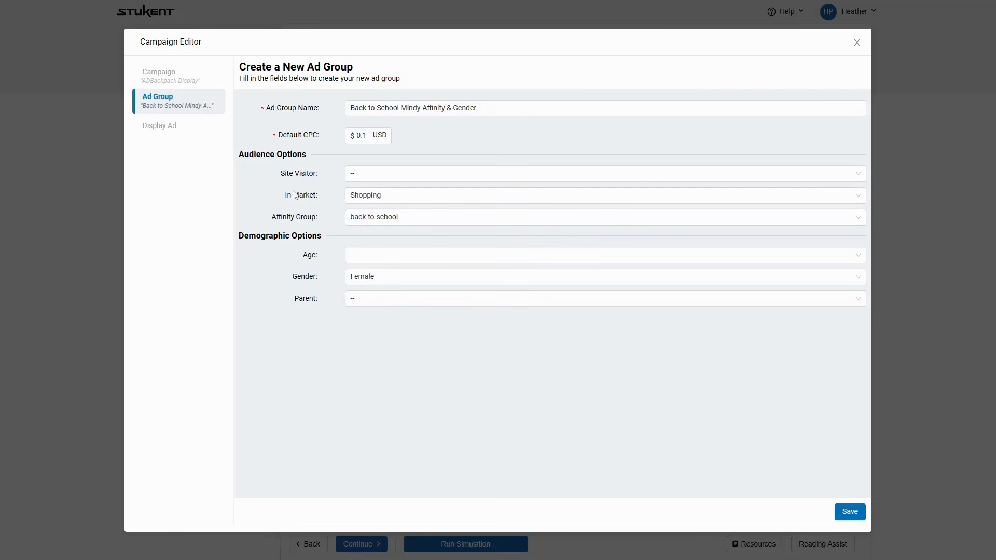
click(366, 198)
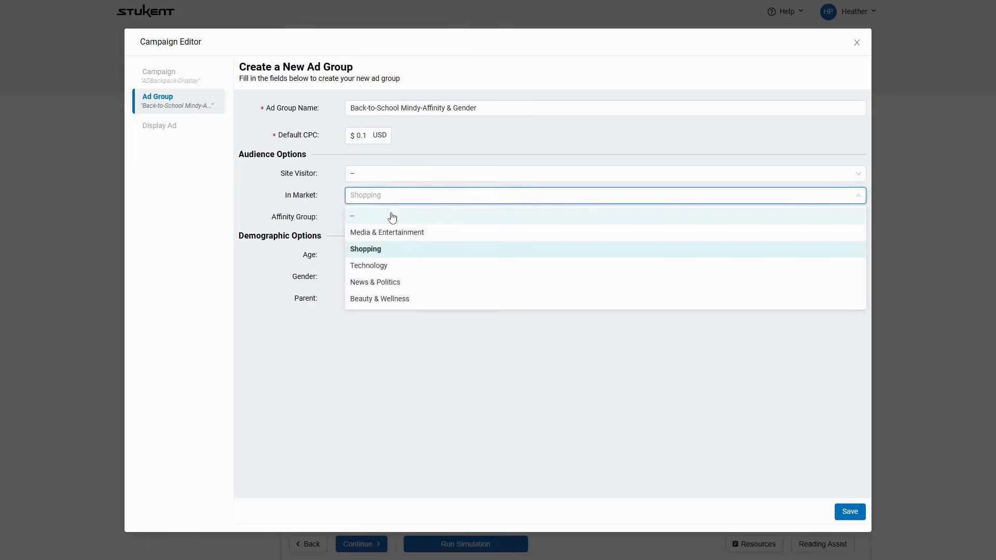
click(452, 216)
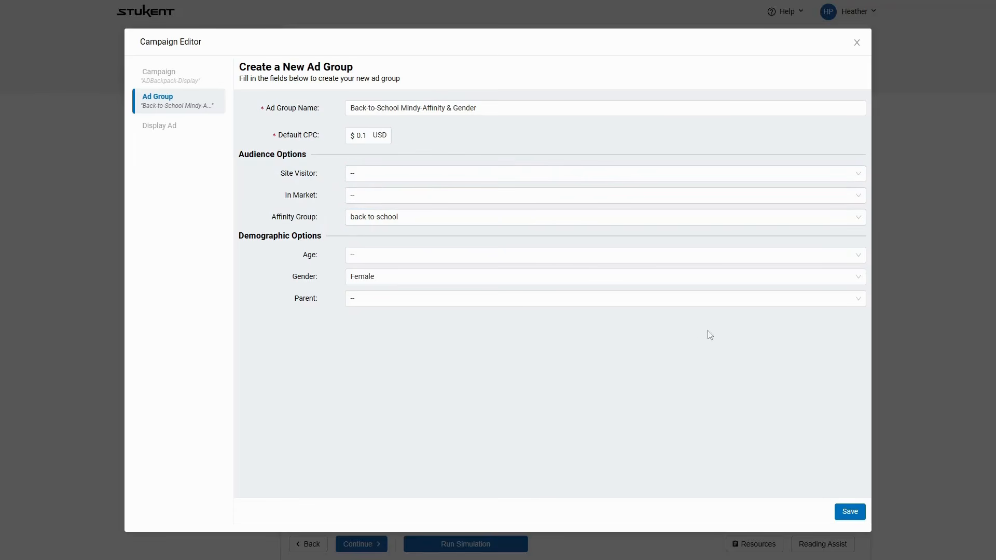
click(850, 512)
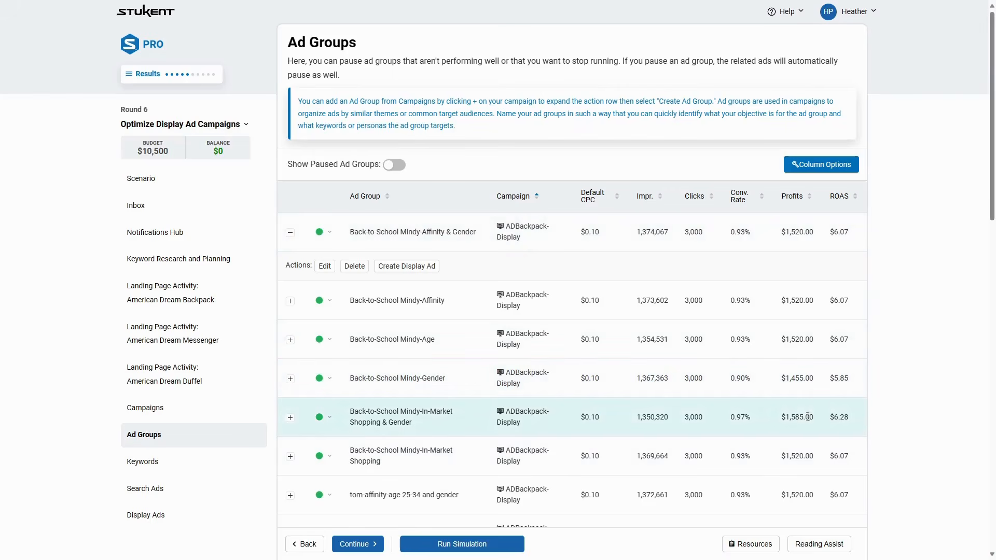
Compare the profits and targeting of Back-to-School Mindy-In-Market Shopping & Gender with the other ADBackpack-Display ad groups
drag(810, 417, 431, 423)
drag(355, 423, 388, 424)
click(395, 432)
scroll(802, 422, down, 3)
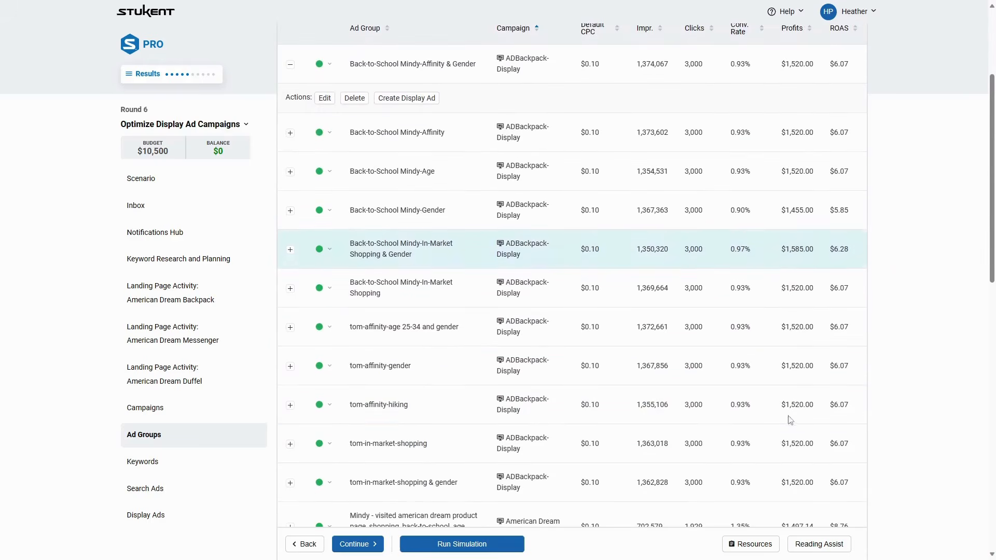
drag(354, 244, 389, 255)
click(390, 256)
drag(352, 244, 412, 257)
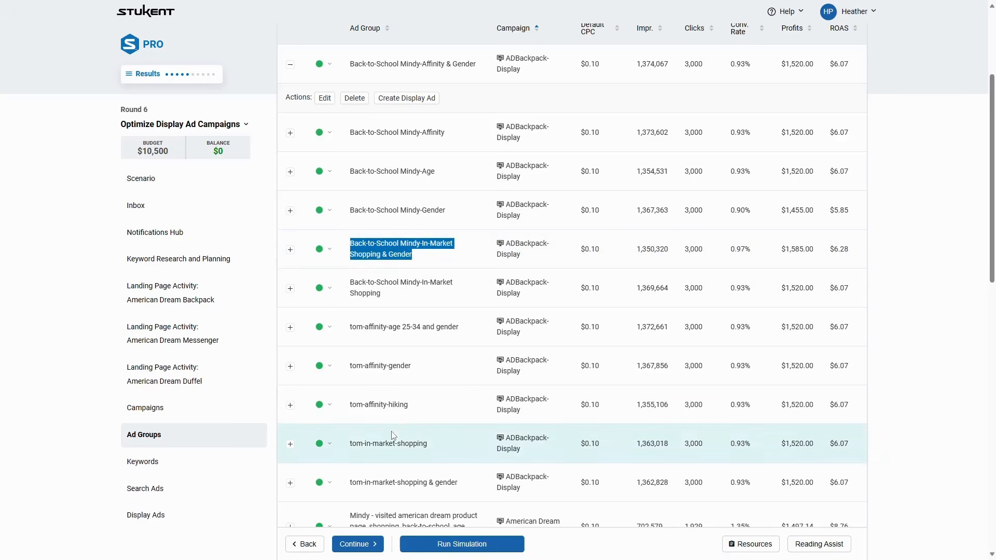
scroll(394, 439, up, 2)
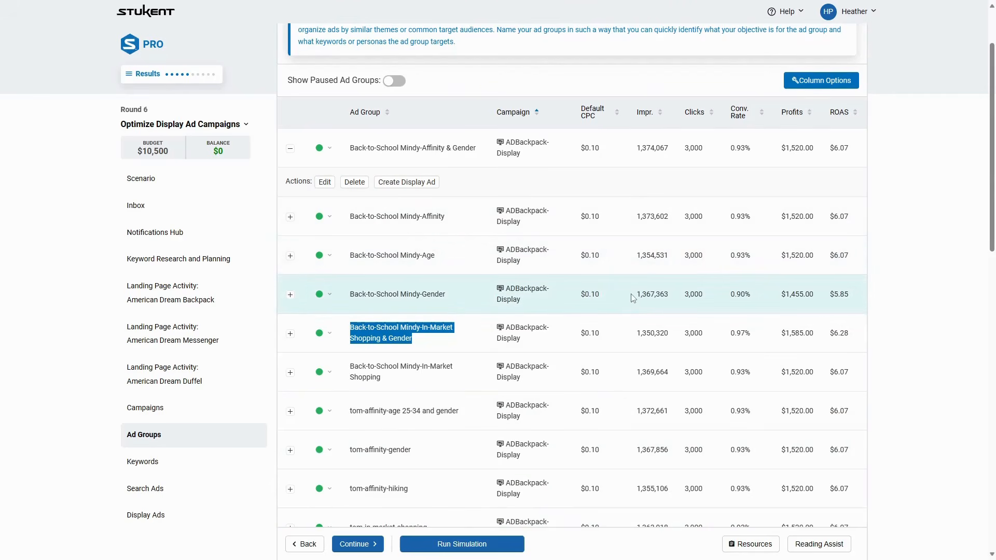
Check the keywords and sort the search ads by profits from highest to lowest
click(186, 472)
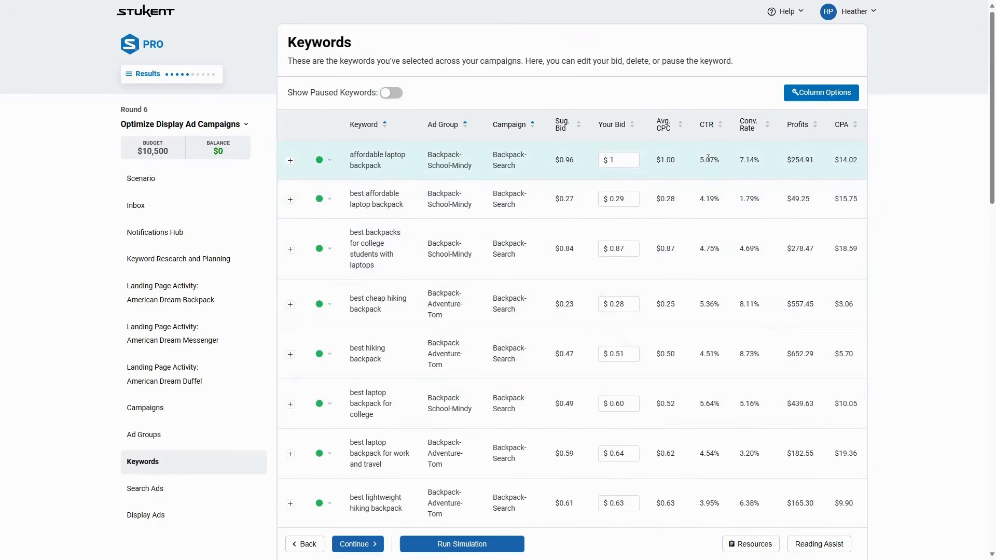
click(172, 488)
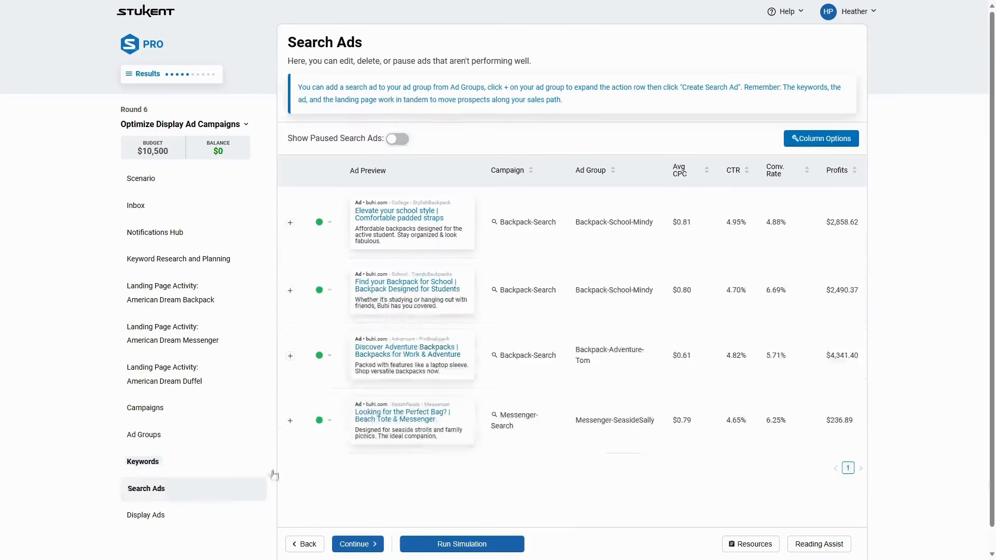
click(834, 178)
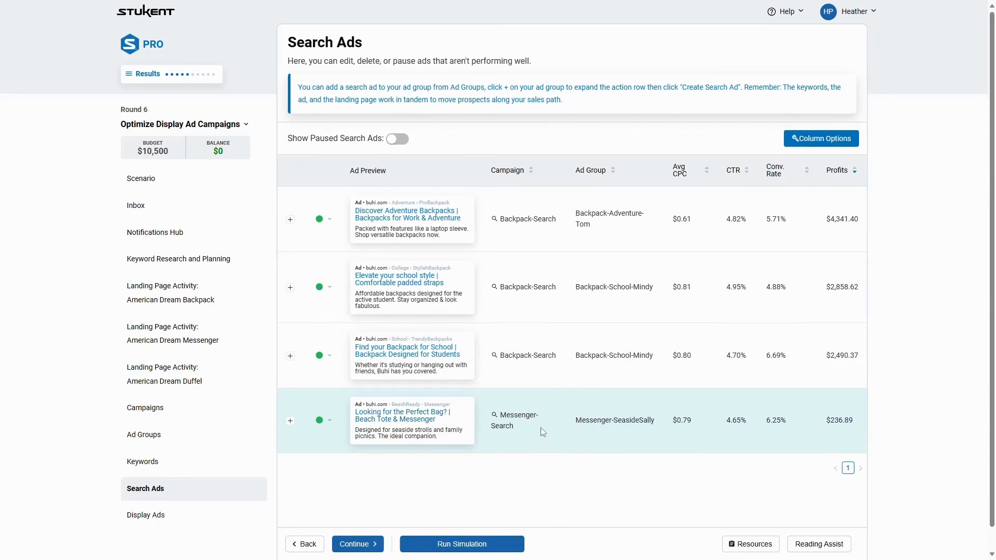
Pause the Messenger-Search campaign
click(145, 408)
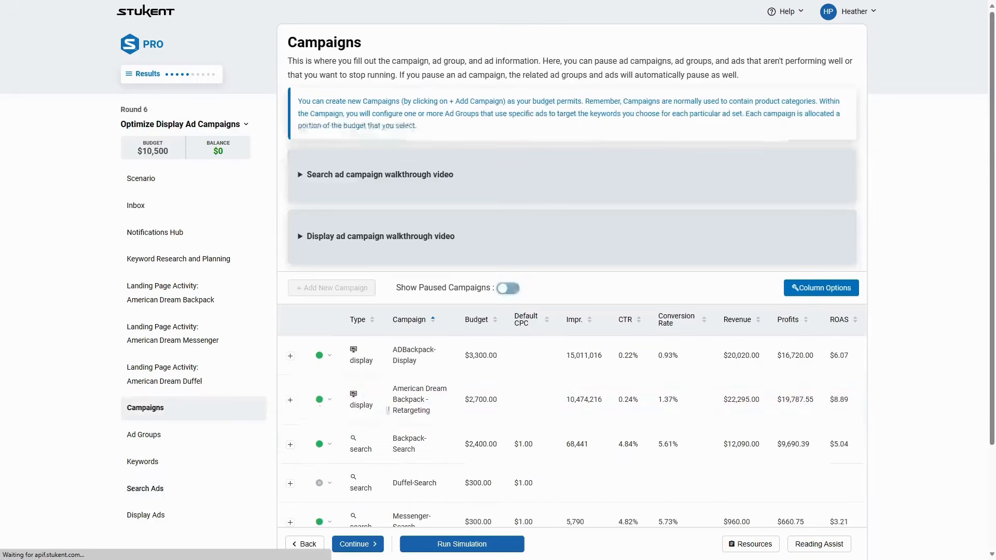
scroll(445, 408, down, 3)
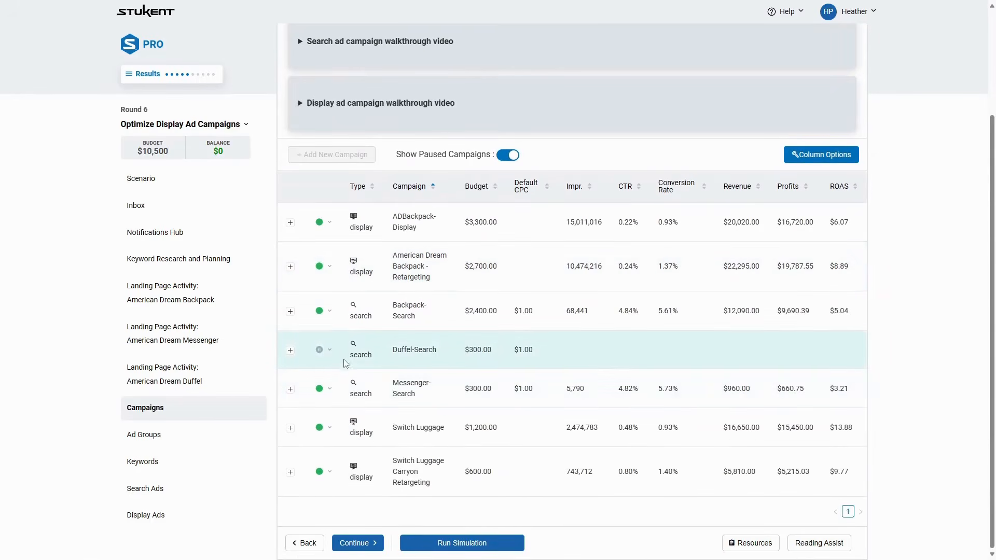
click(319, 394)
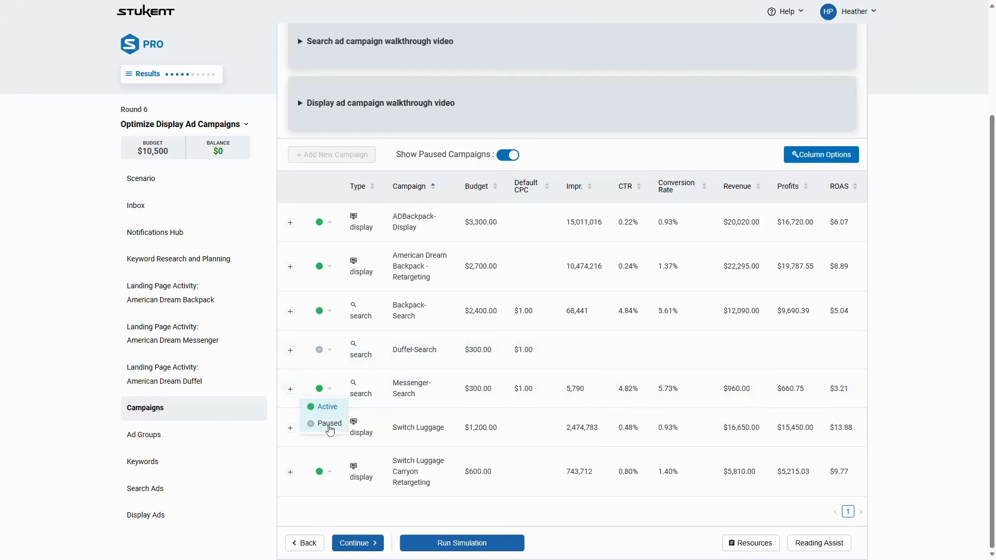
click(329, 425)
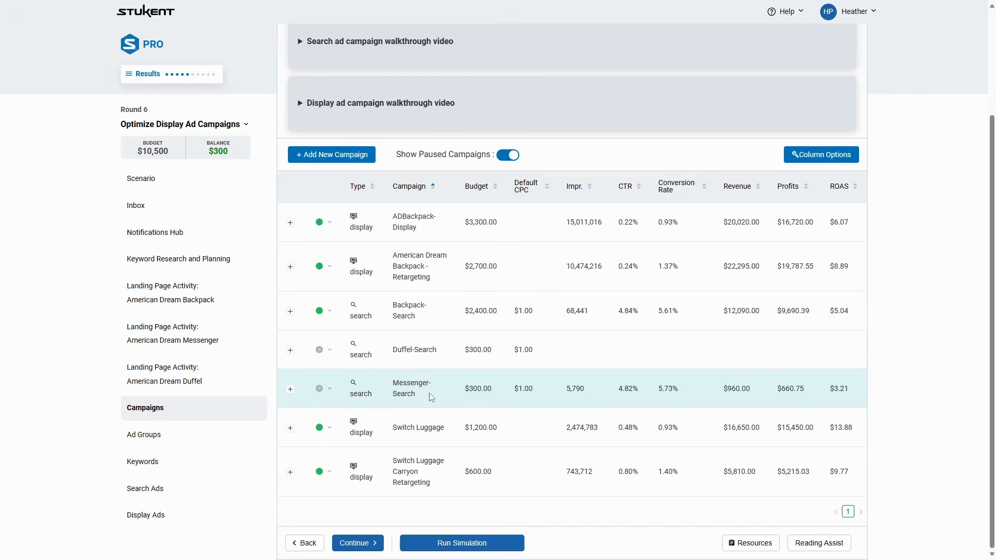
Start a new Display Ads campaign with the goal Sales and name it Switch Luggage Retargeting
click(321, 158)
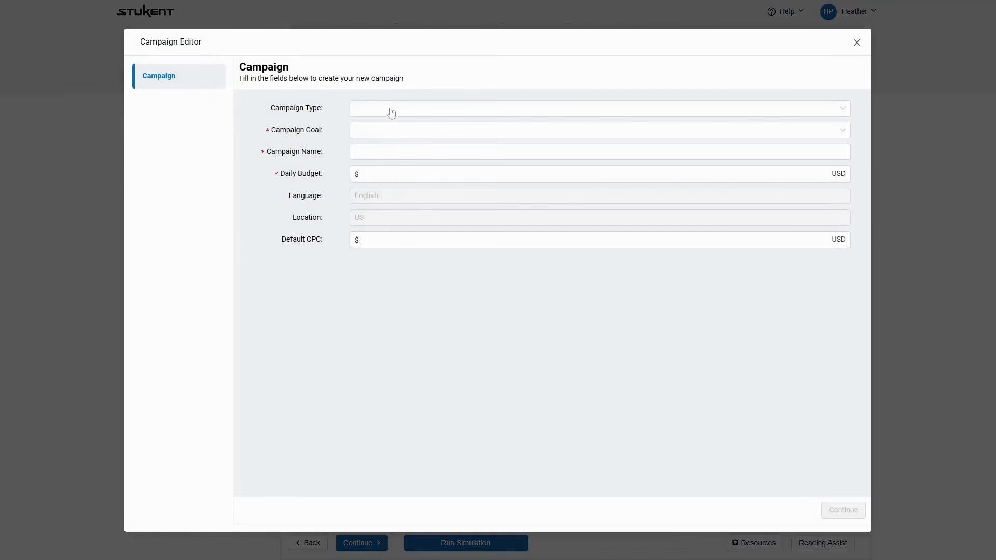
click(376, 109)
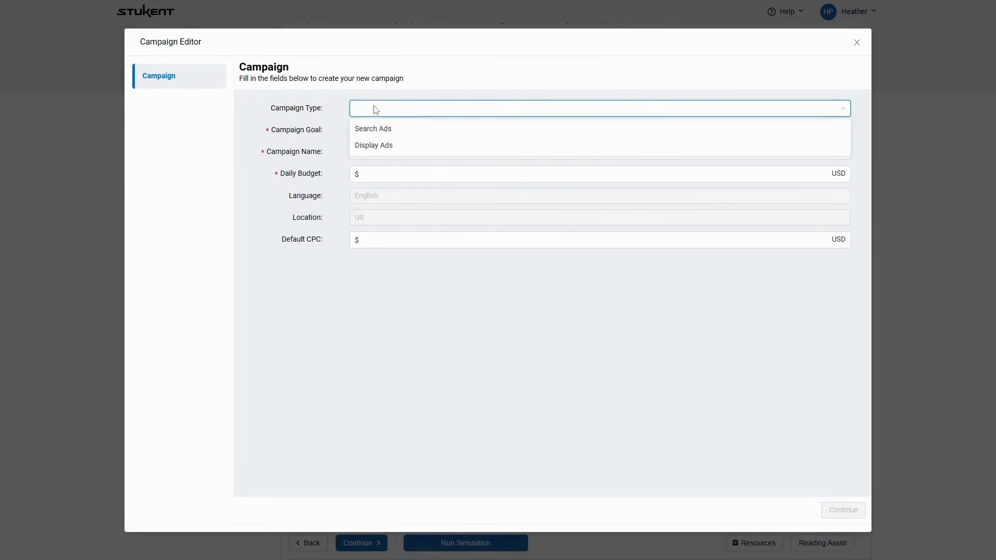
click(379, 147)
click(363, 134)
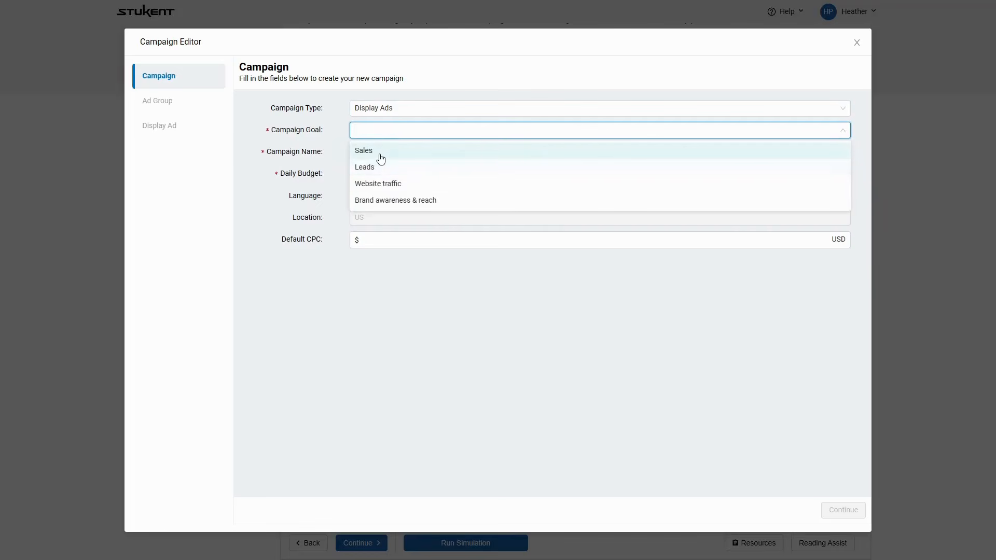
click(462, 154)
click(355, 148)
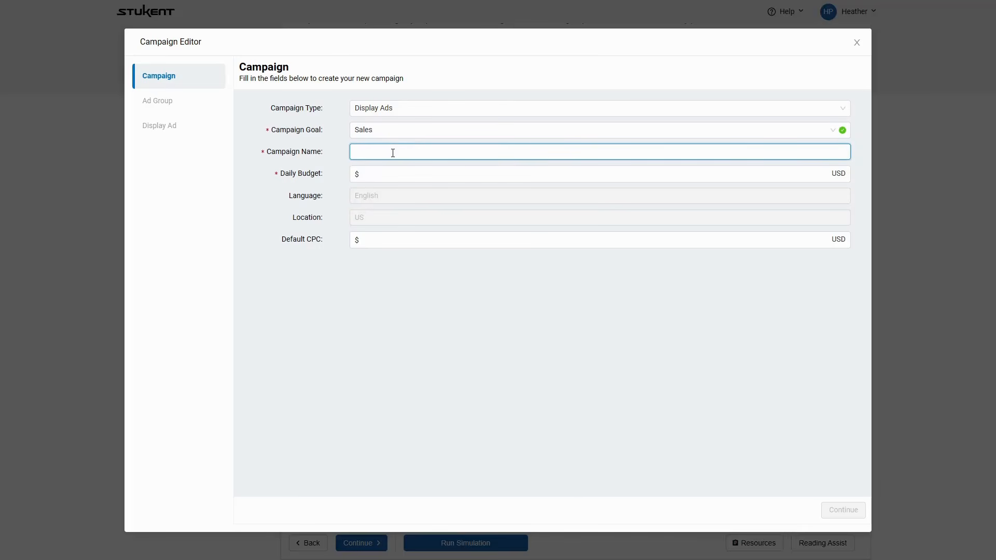
text(switch Luggage Retargeting)
Set the new campaign's daily budget to $10 and continue to its ad group
click(405, 174)
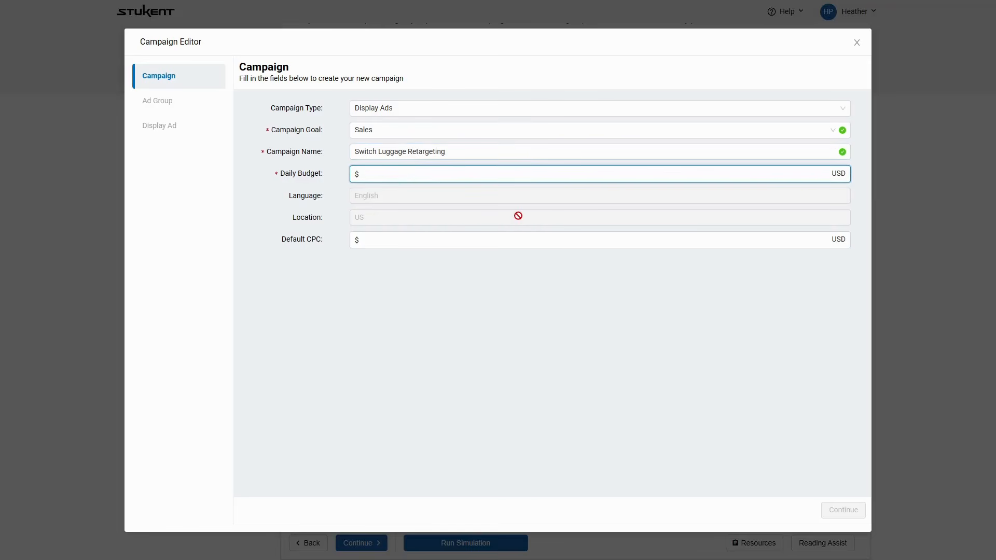
text(10)
key(BackSpace)
key(BackSpace)
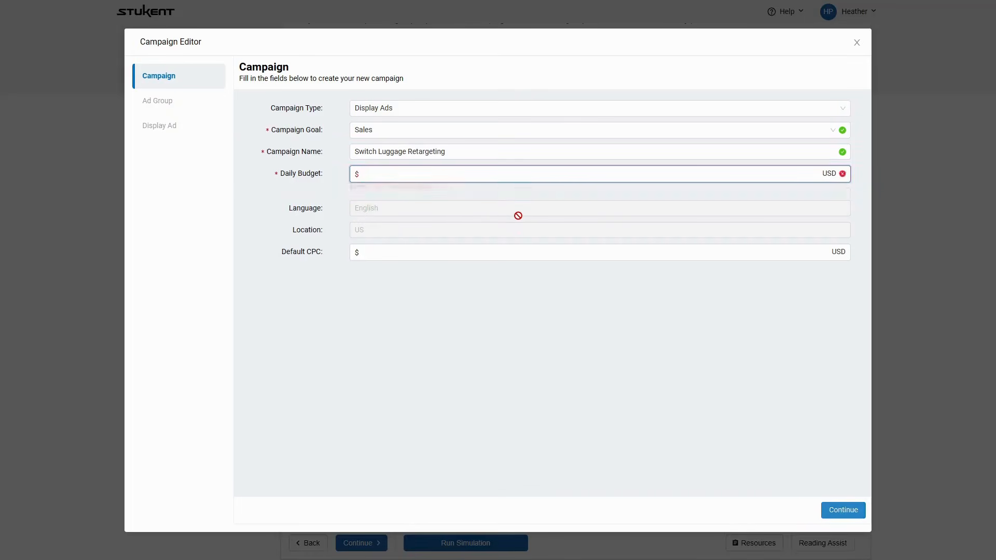
text(20)
key(BackSpace)
key(BackSpace)
text(10)
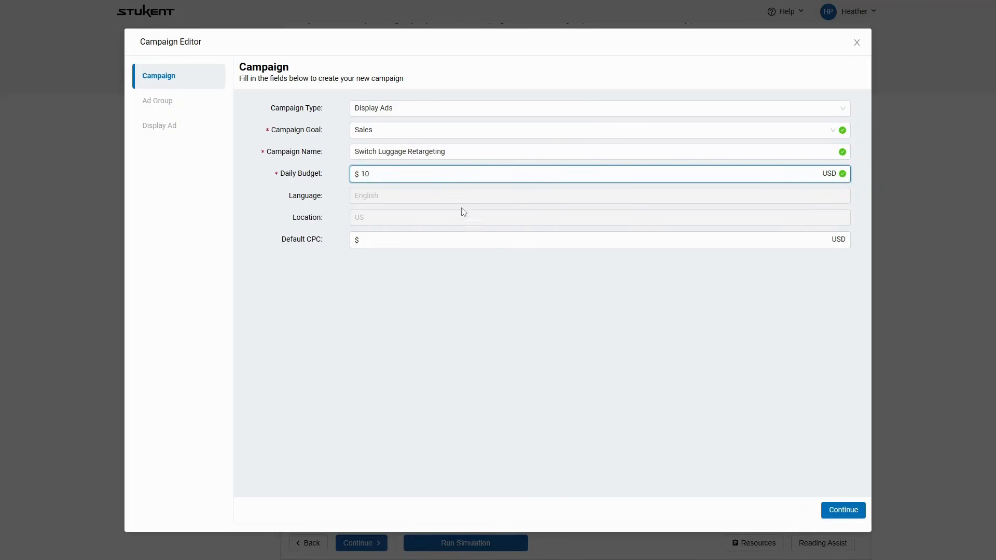
click(842, 511)
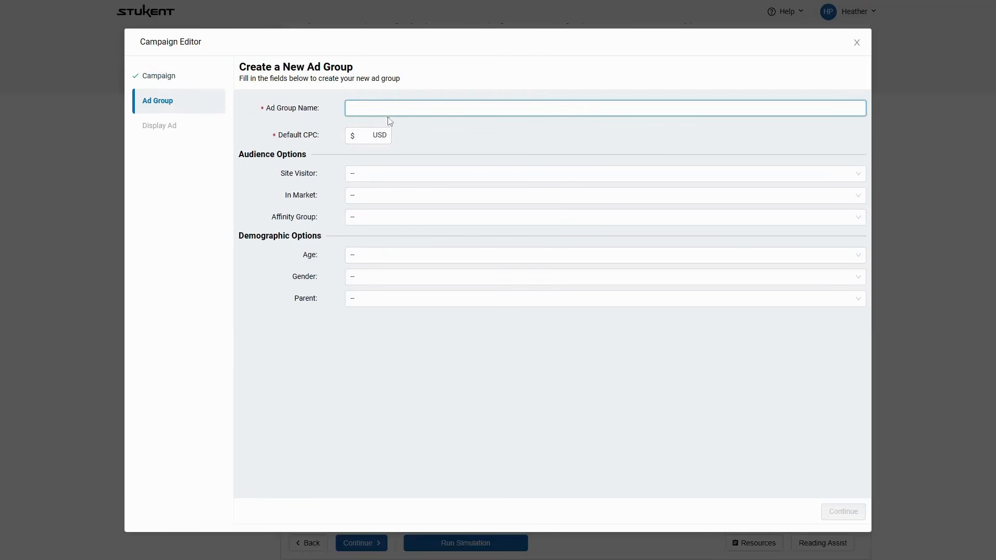
Name the new ad group City Hopper Sue and set its default CPC to $0.1
text(City Hopper Sue)
click(370, 136)
text(.1)
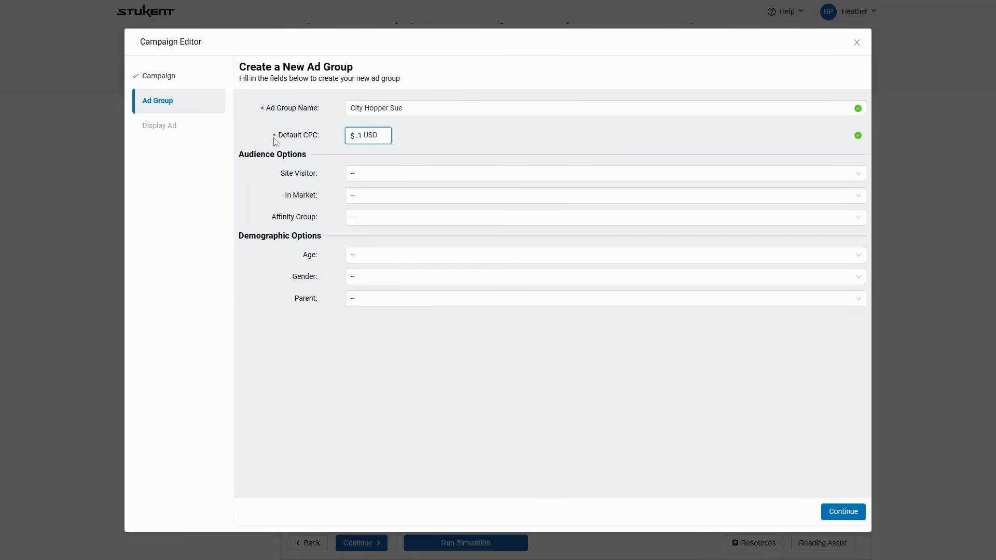
click(394, 175)
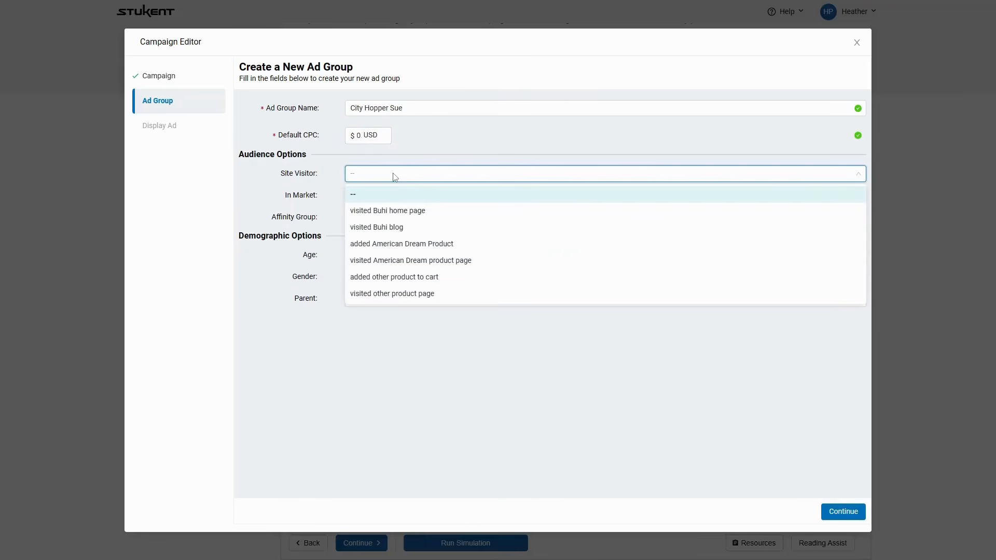
click(393, 175)
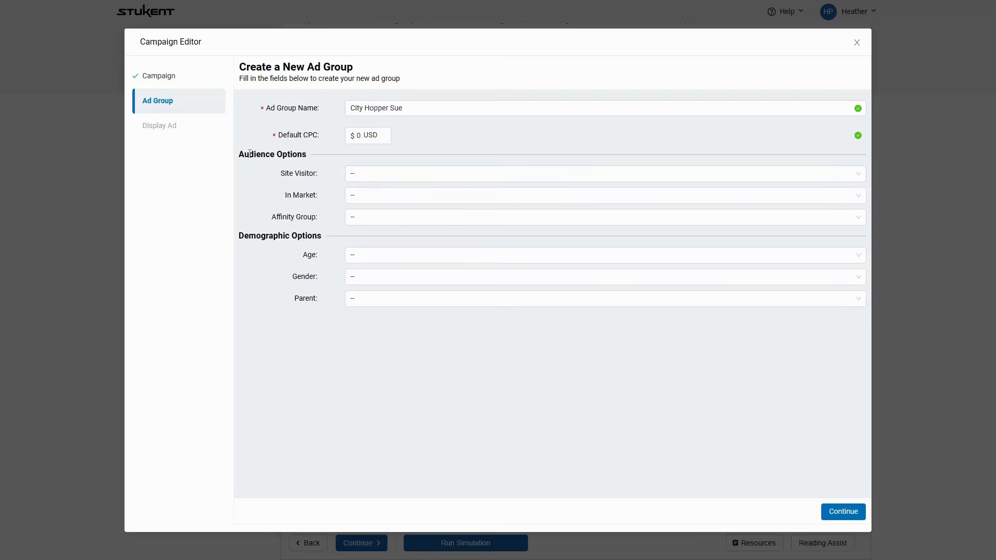
Set the ad group's site visitor audience to visited Buhi home page and append "- visited buhi homepage," to the ad group name
click(359, 175)
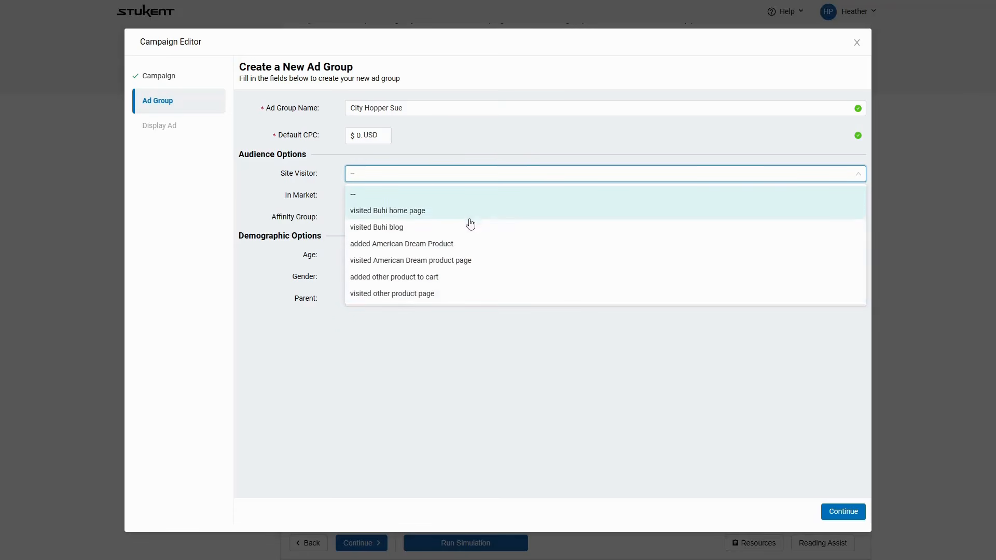
click(432, 211)
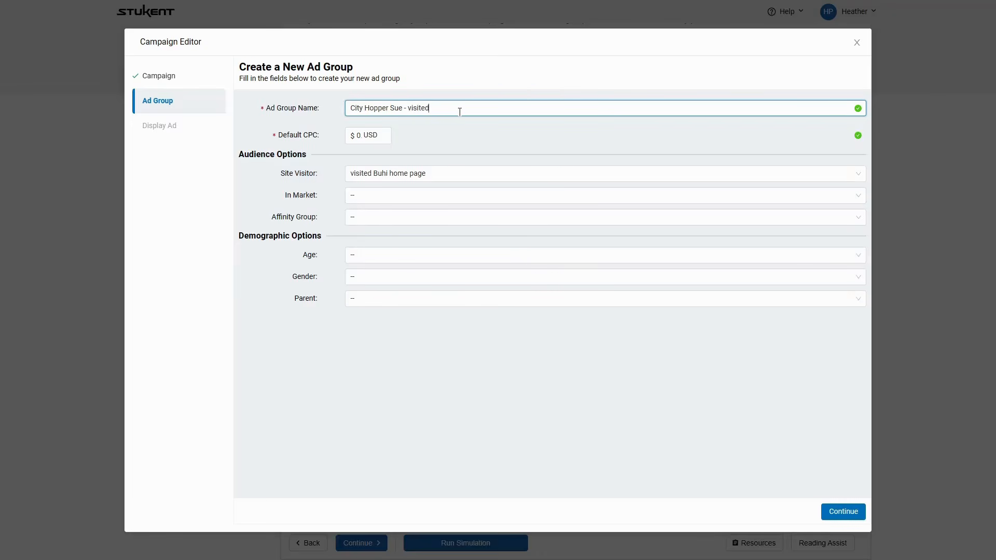
text(buhi homepage,)
Set the ad group's in-market audience to Shopping and its affinity group to travel-buffs
click(370, 199)
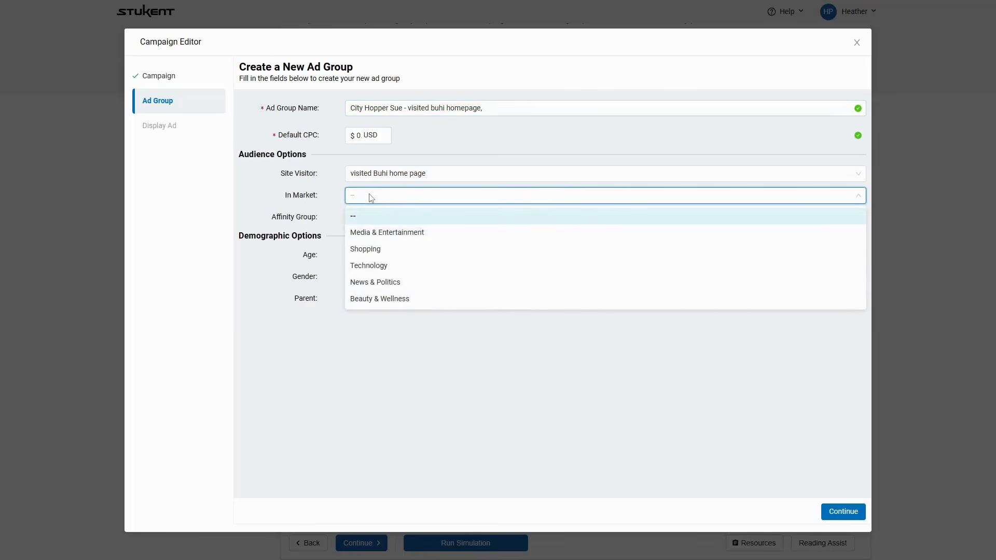
click(386, 252)
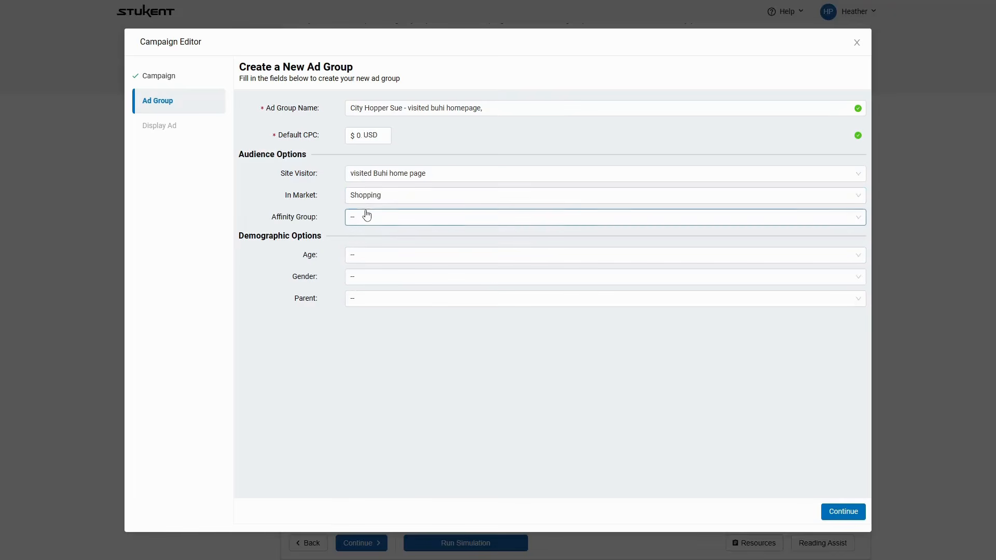
click(368, 217)
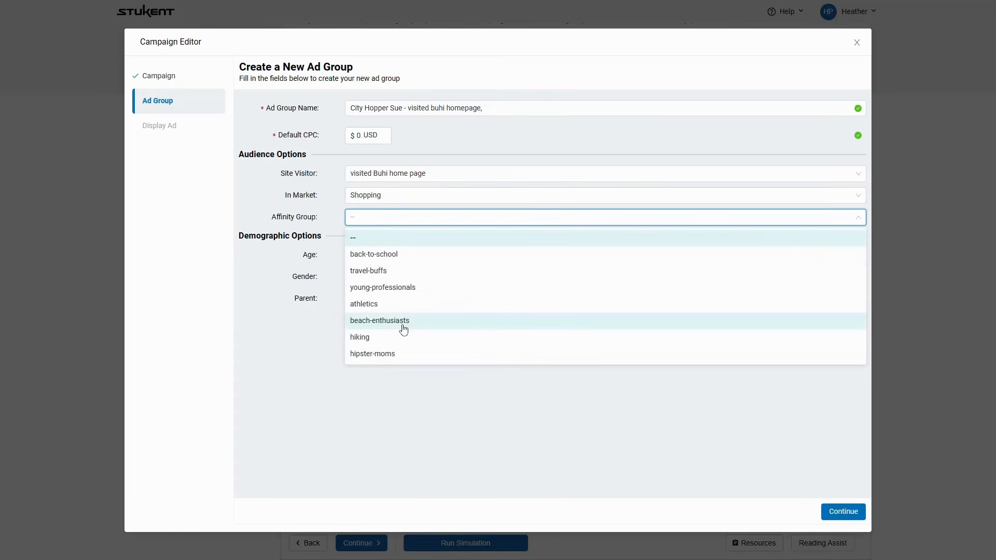
click(401, 272)
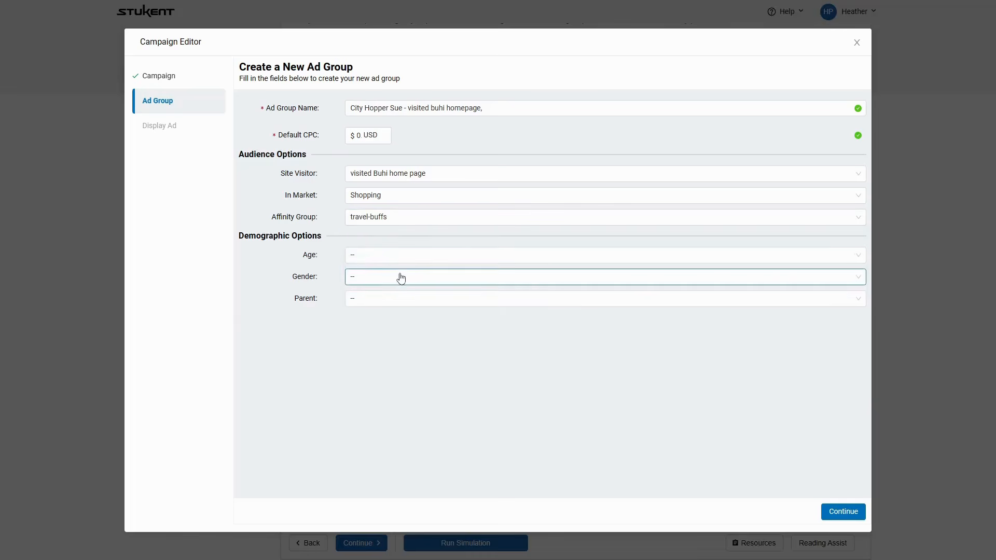
Target the 25-34 age range and Female gender for the ad group, leaving the parent option unset
click(357, 256)
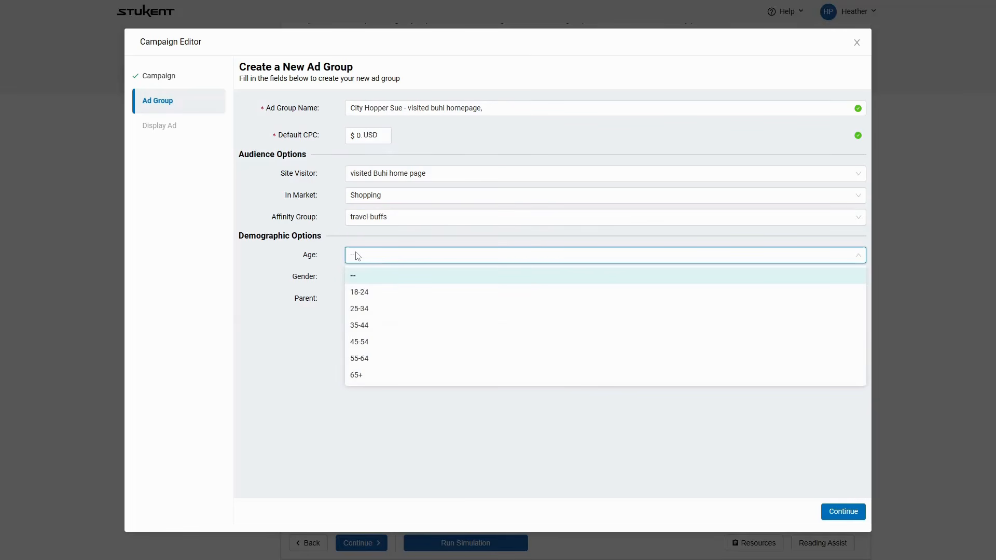
click(390, 315)
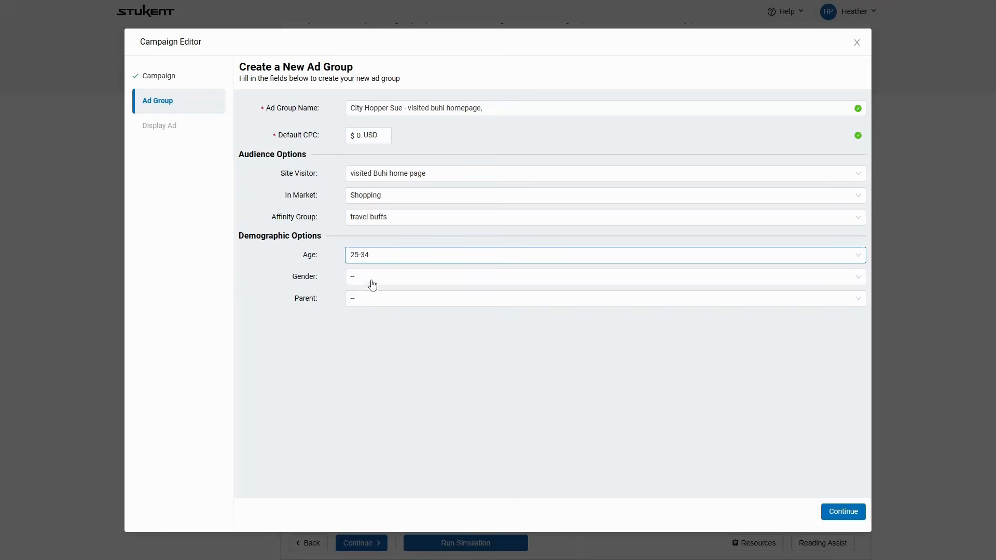
click(371, 281)
click(378, 331)
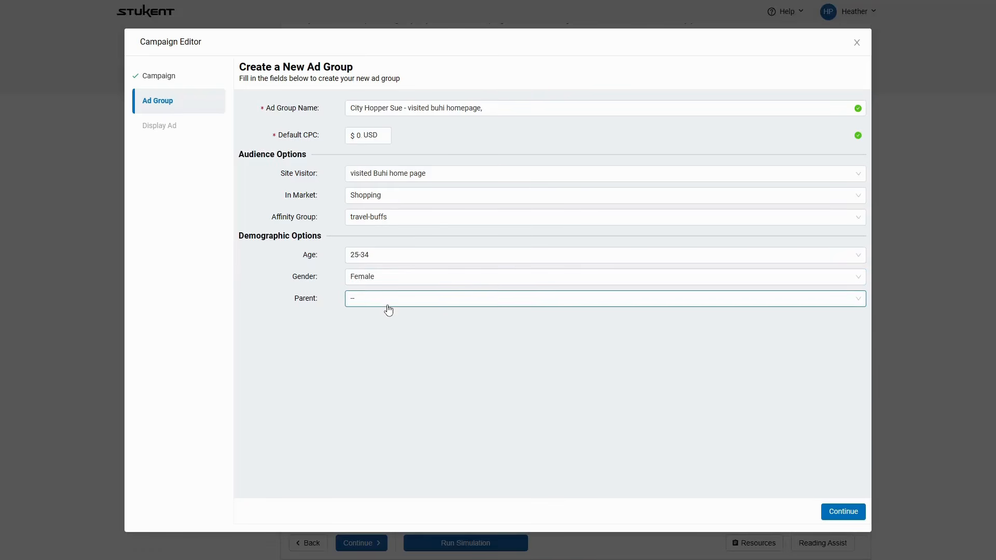
click(368, 302)
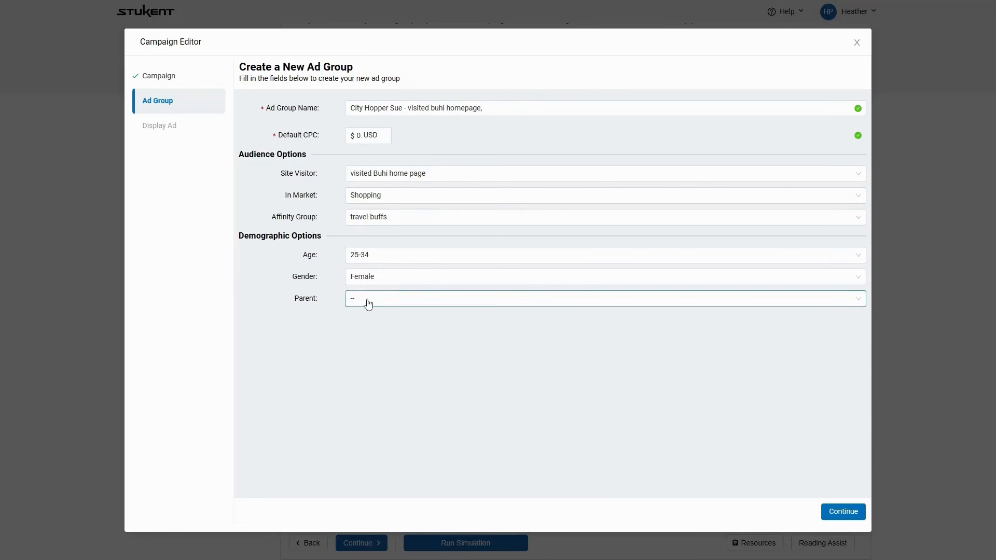
click(378, 302)
Append "shopping, travel, age, female" to the ad group name and continue to the display ad
click(523, 106)
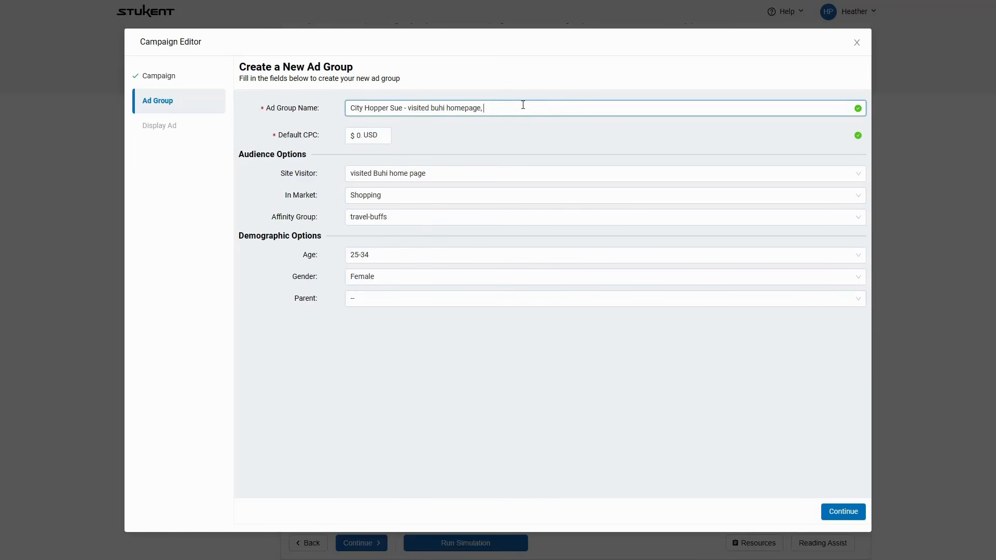
text(shopping, travel, age, female)
drag(348, 107, 635, 105)
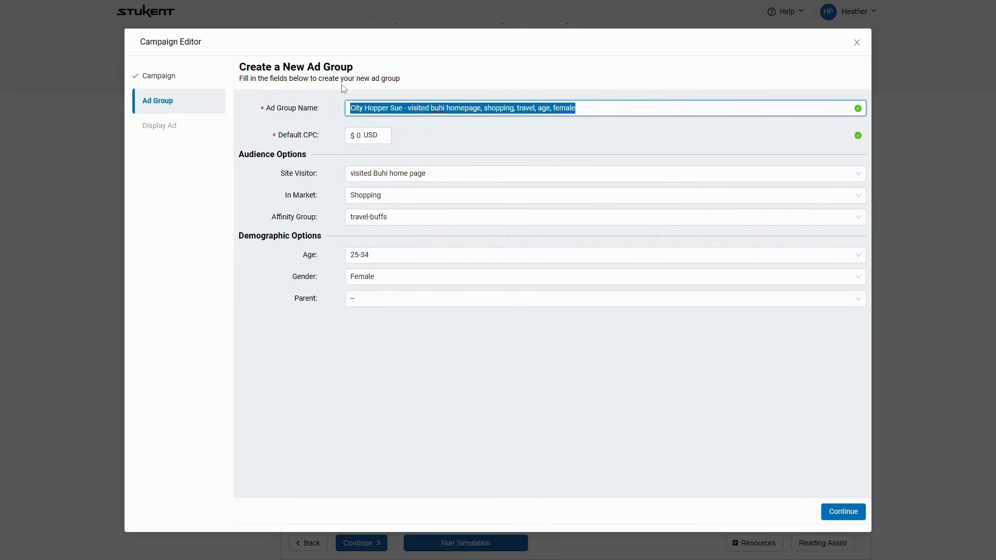
click(855, 516)
Set the display ad's URL to /switch/luggage and choose Switch Luggage Large as its product image
click(370, 138)
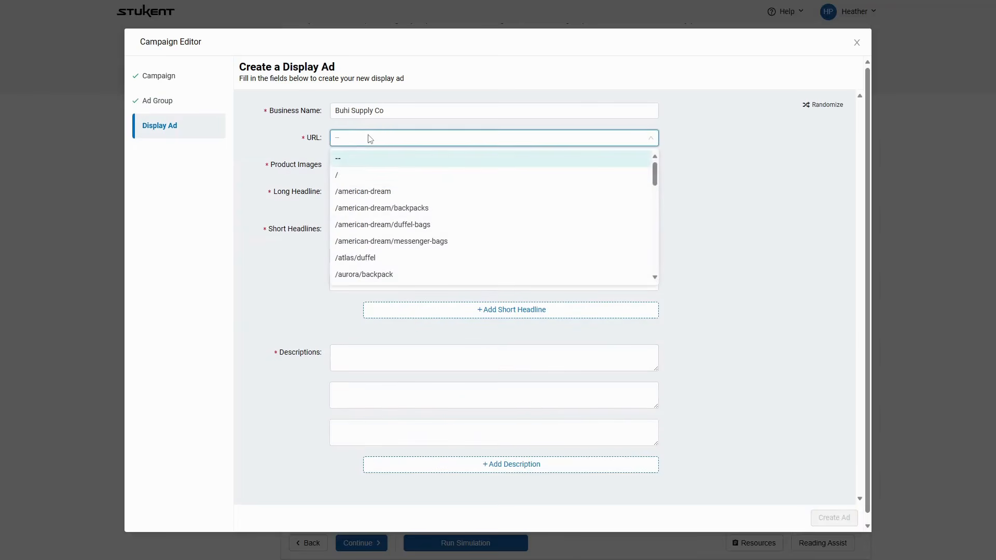
scroll(413, 226, down, 10)
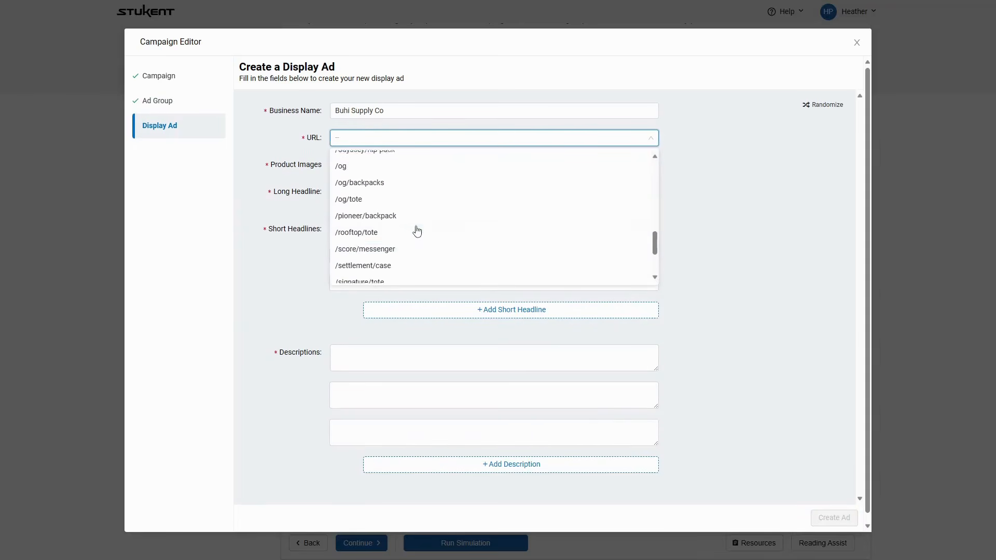
scroll(417, 231, down, 3)
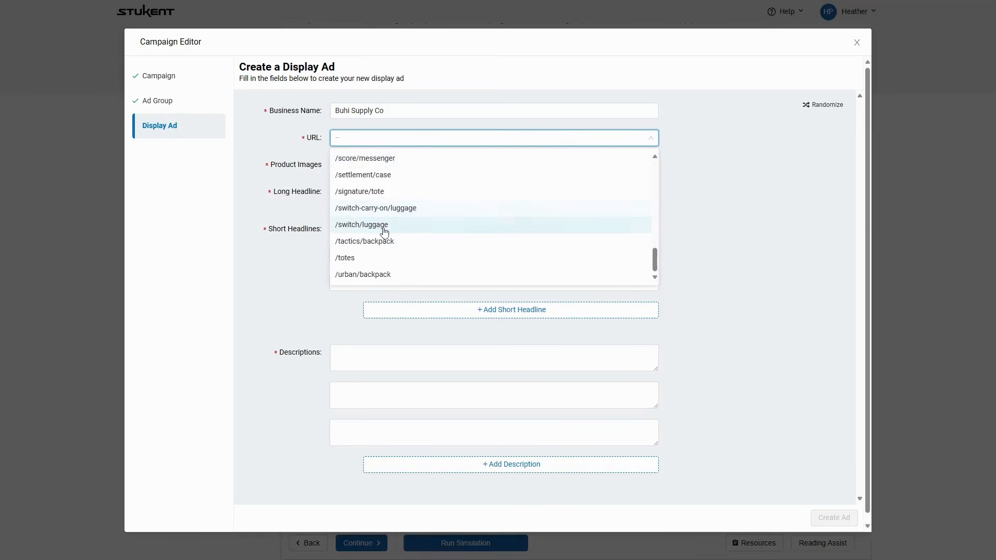
click(384, 228)
click(363, 165)
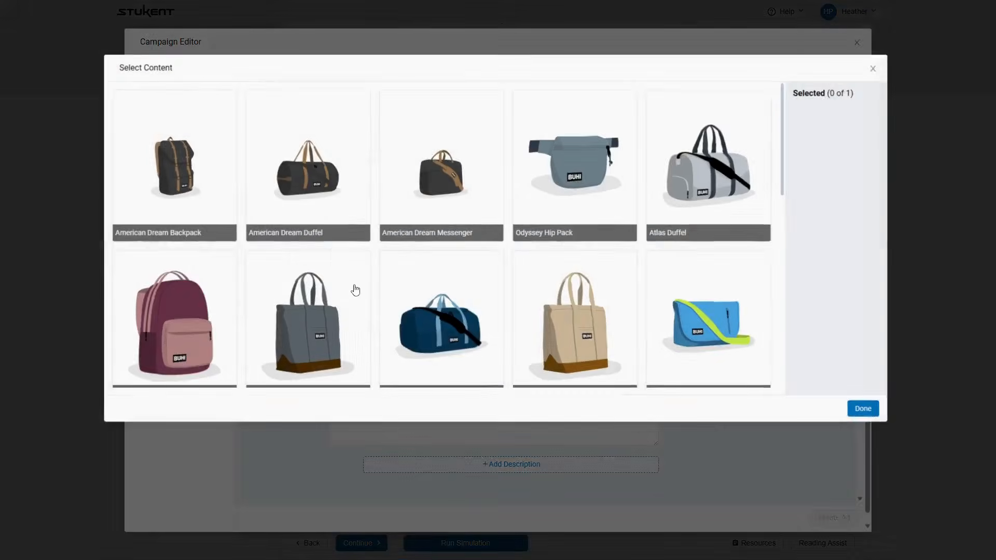
scroll(347, 296, down, 6)
click(390, 285)
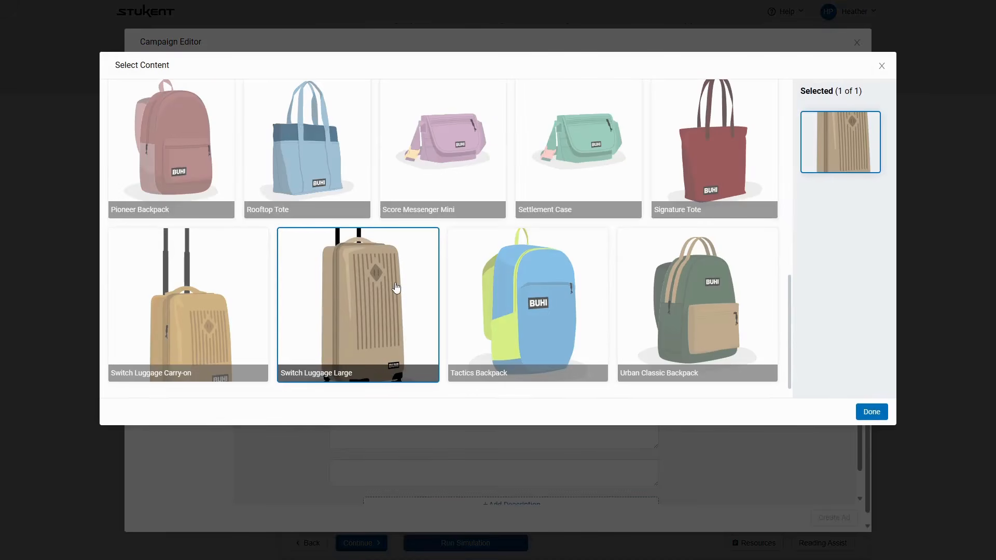
click(871, 411)
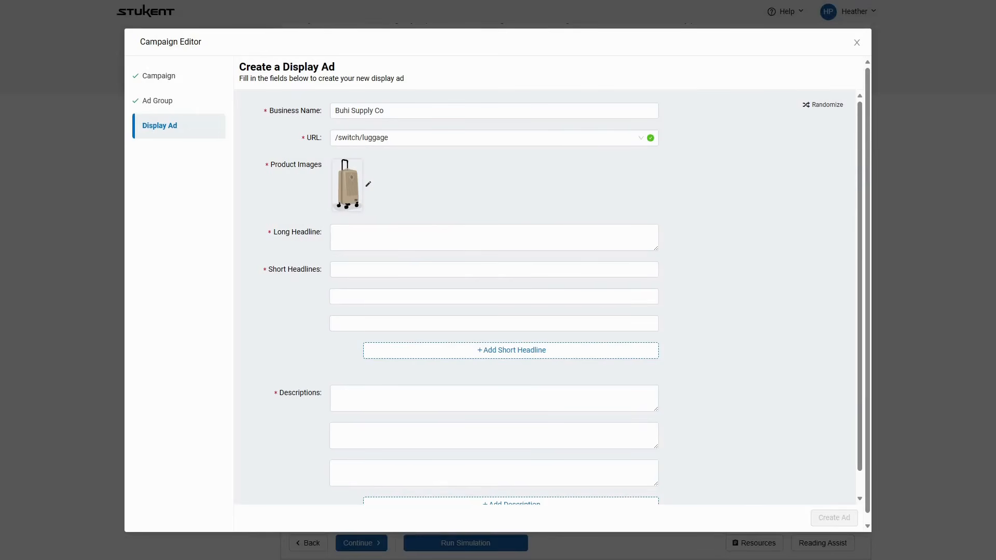
Enter the long headline "Travel with Buhi: Extra Space & Organization" and short headlines "Packing Simplified", "Click here for Extra Space" and "Get Hassle-Free Trips"
click(435, 229)
text(Travel with Buhi: Extra Space & Organization)
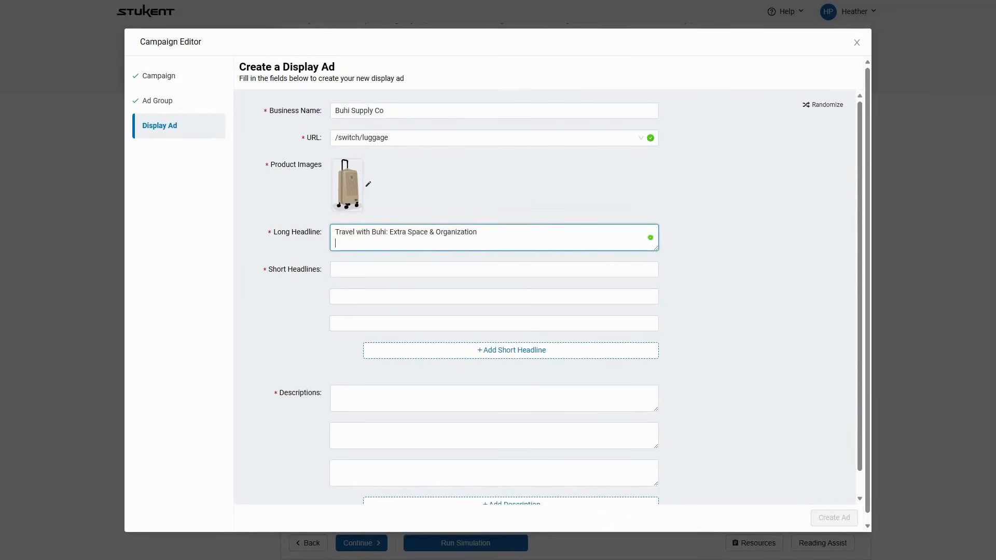
click(400, 270)
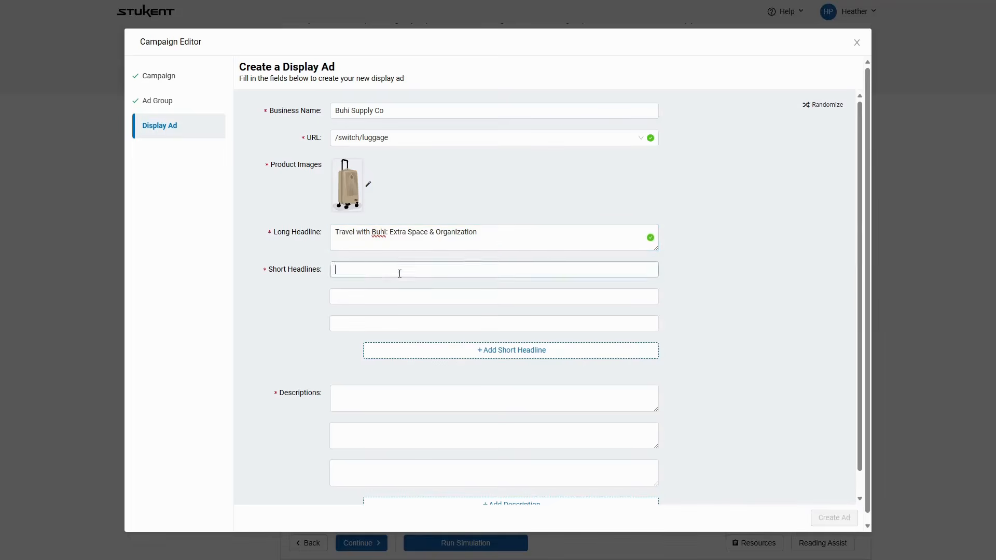
text(Packing Simplified)
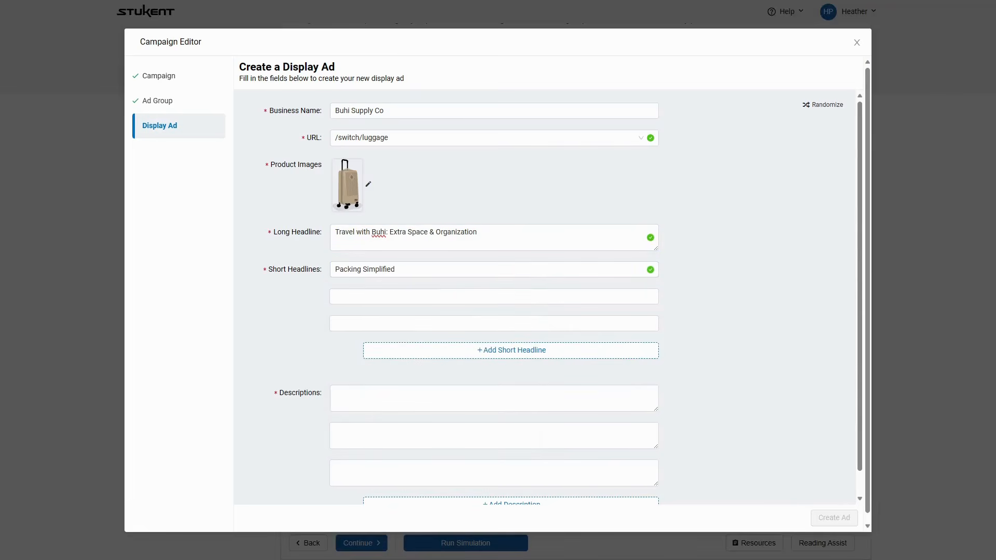
click(571, 295)
text(Click here for Extra Space)
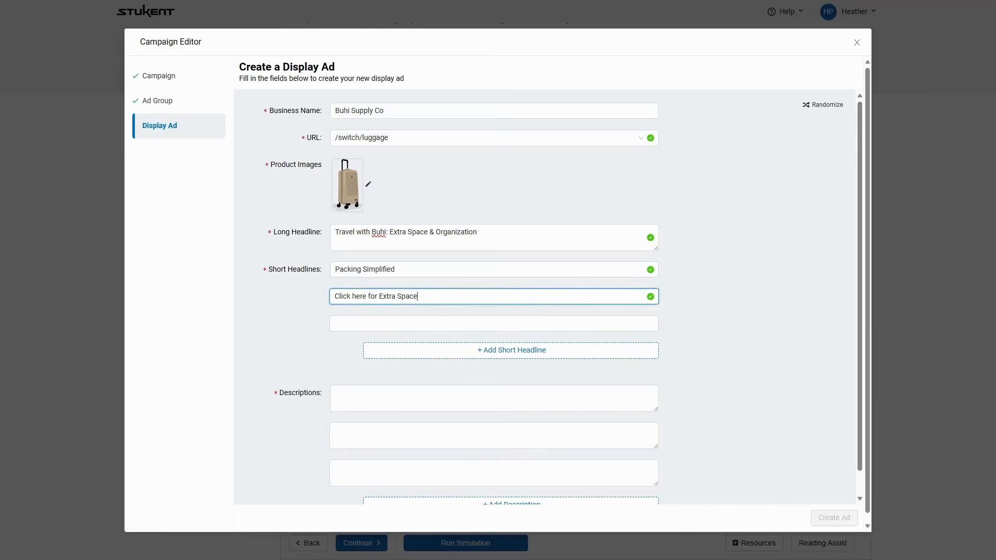
click(405, 325)
text(Get Hassle-Free Trips)
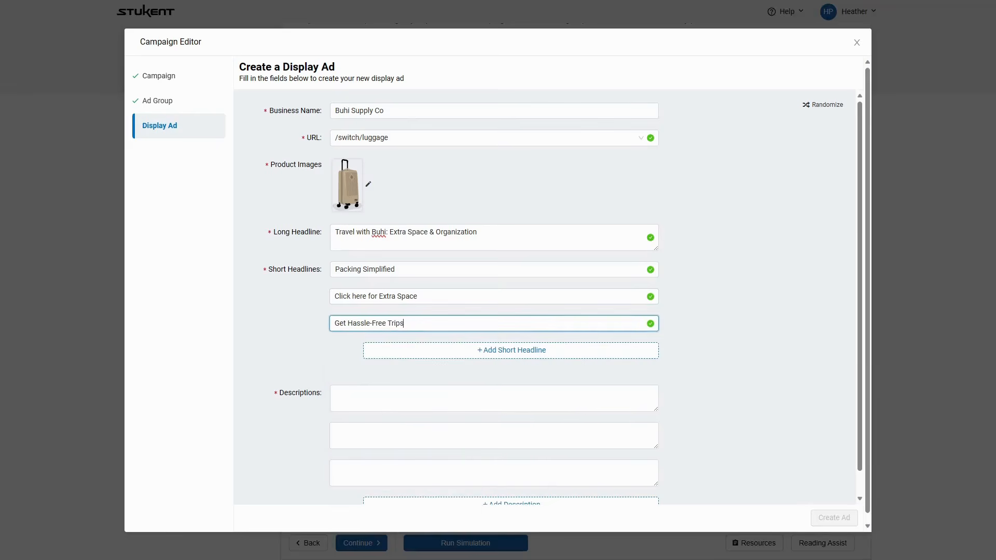
Enter the first two descriptions: "Buhi offers extra space. Pack more, travel worry-free." and "Free returns, effortless packing — Buhi defines travel ease."
click(503, 393)
text(Buhi offers extra space. Pack more, travel worry-free.)
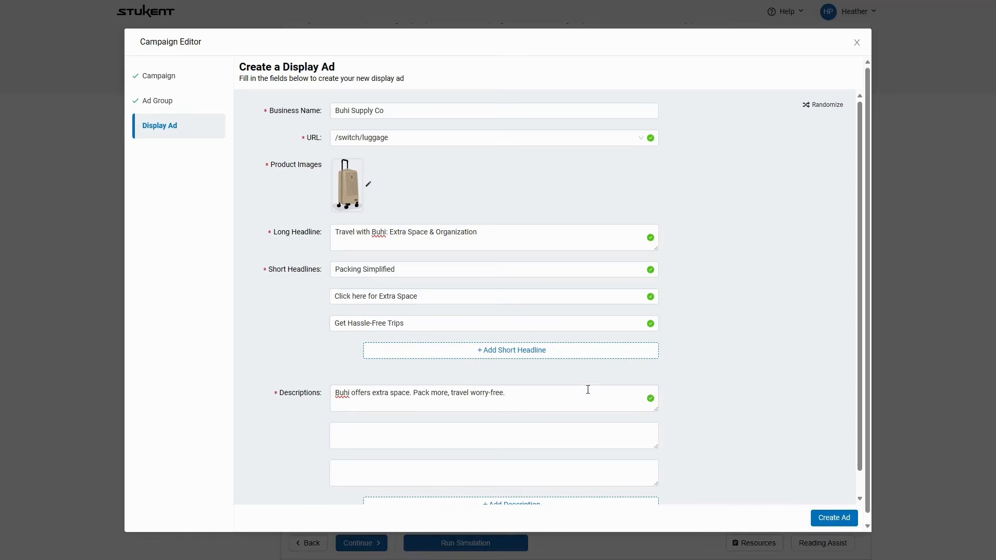
click(420, 429)
text(Free returns, effortless packing — Buhi defines travel ease.)
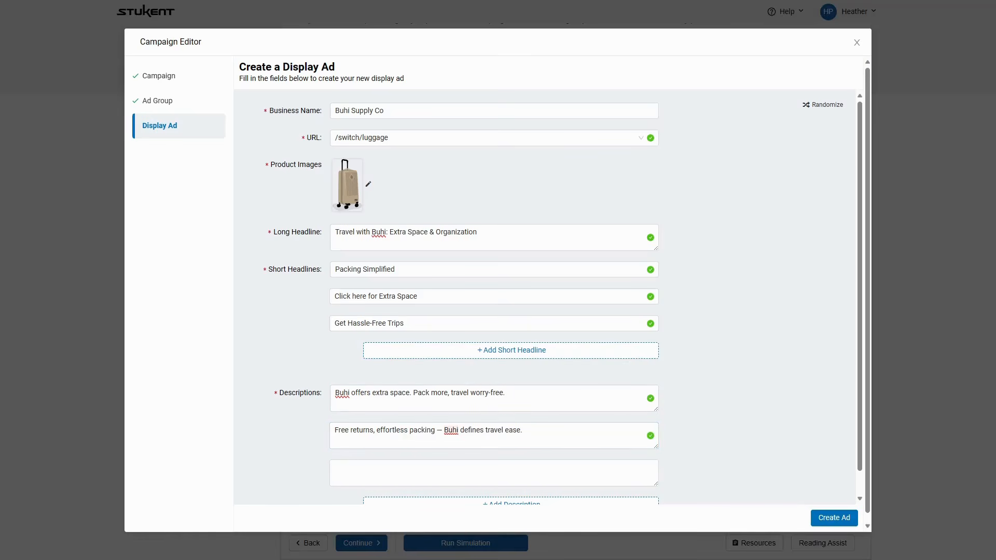
Enter the third description "Discover the Large Buhi Switch Luggage: Perfect for travel, from packing to exploring." and create the ad
scroll(595, 396, down, 1)
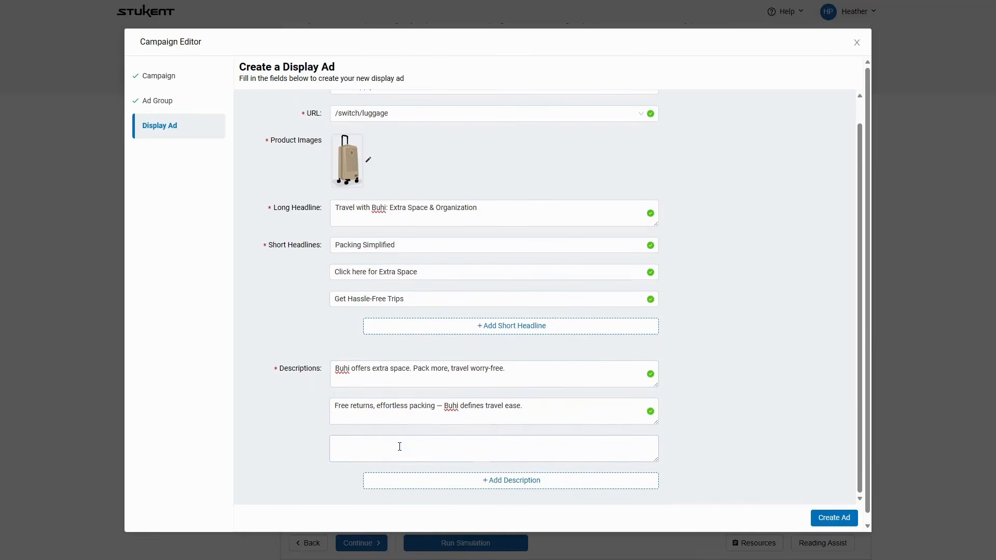
click(400, 445)
text(Discover the Large Buhi Switch Luggage: Perfect for travel, from packing to exploring.)
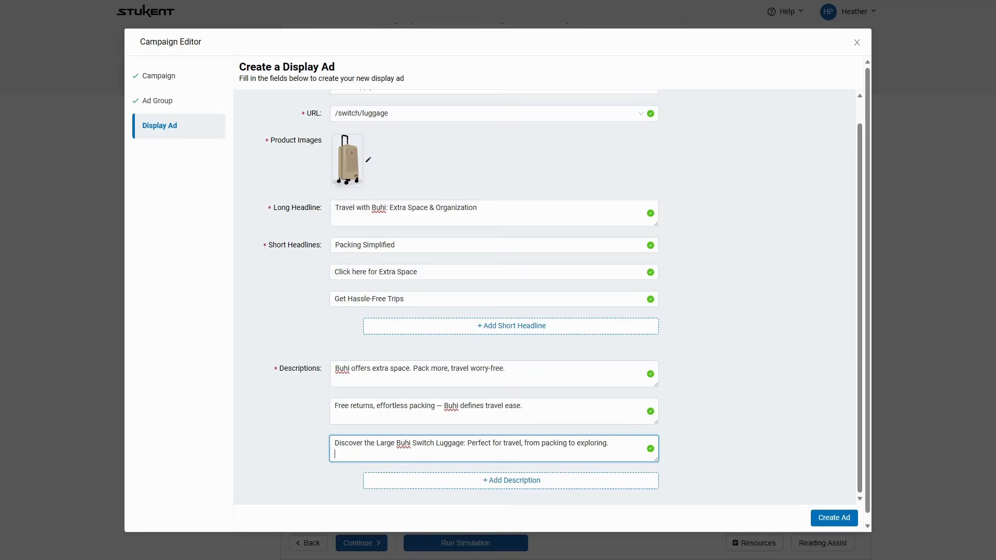
scroll(417, 263, down, 1)
scroll(403, 200, up, 1)
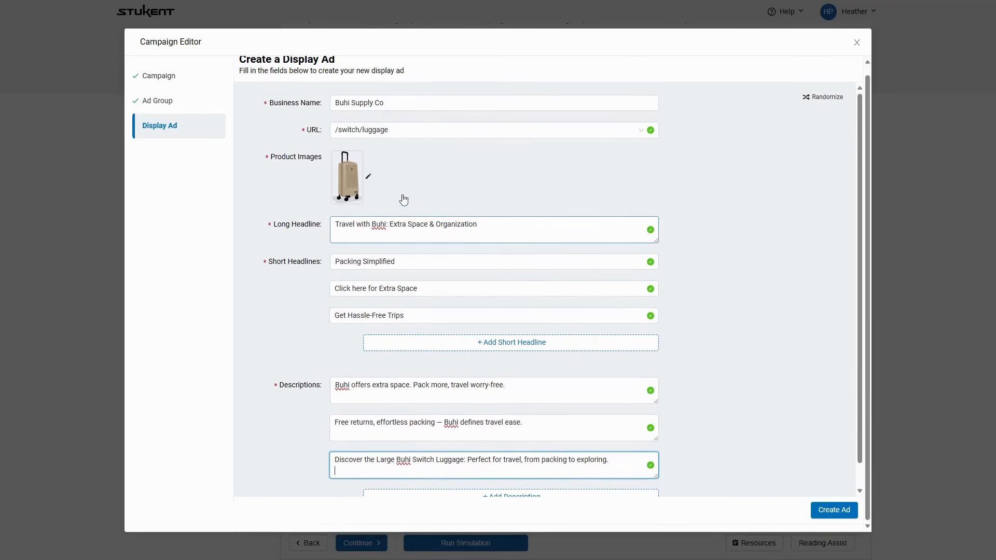
click(834, 510)
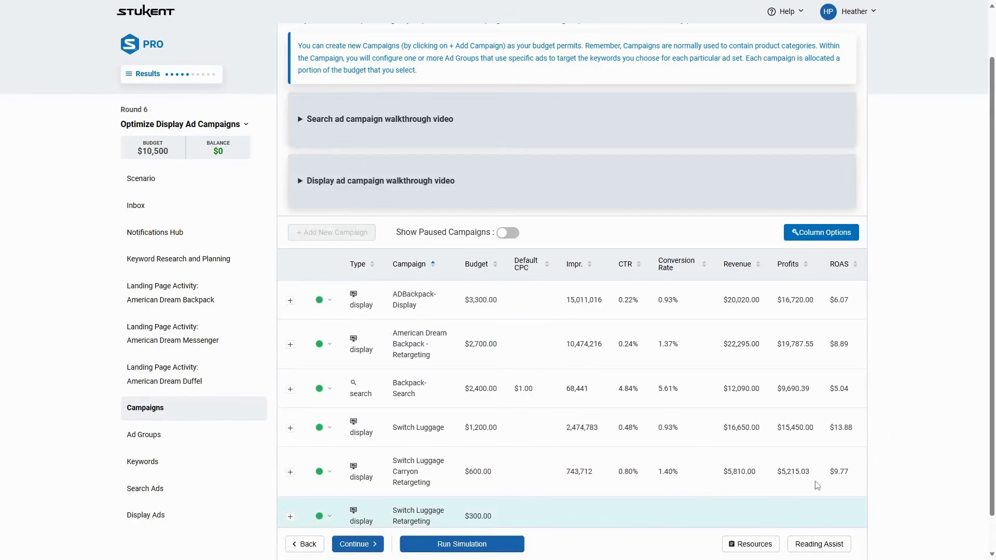
Start another display ad in the new "City Hopper Sue - visited buhi homepage, shopping, travel, age, female" ad group and set its URL to /switch/luggage
click(165, 438)
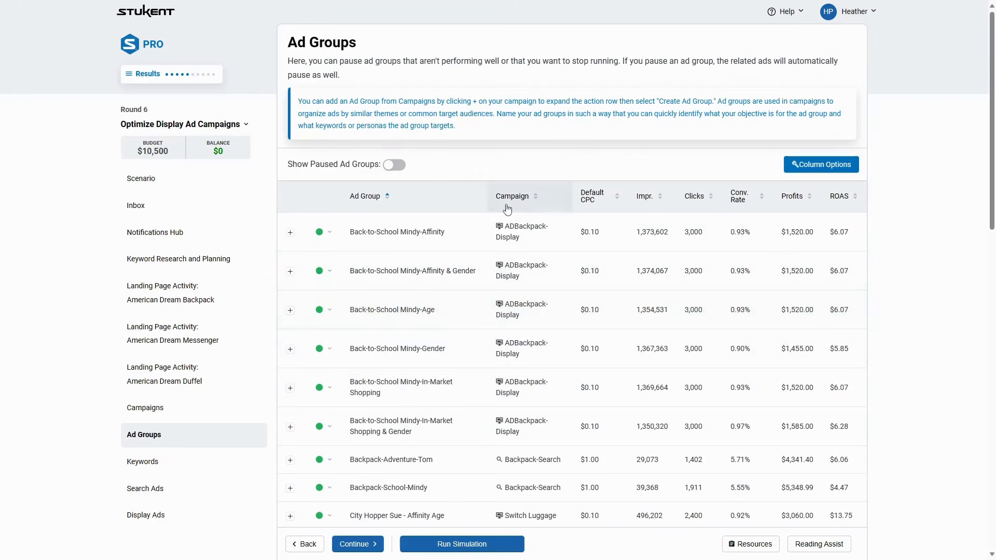
scroll(620, 347, down, 10)
scroll(620, 347, up, 1)
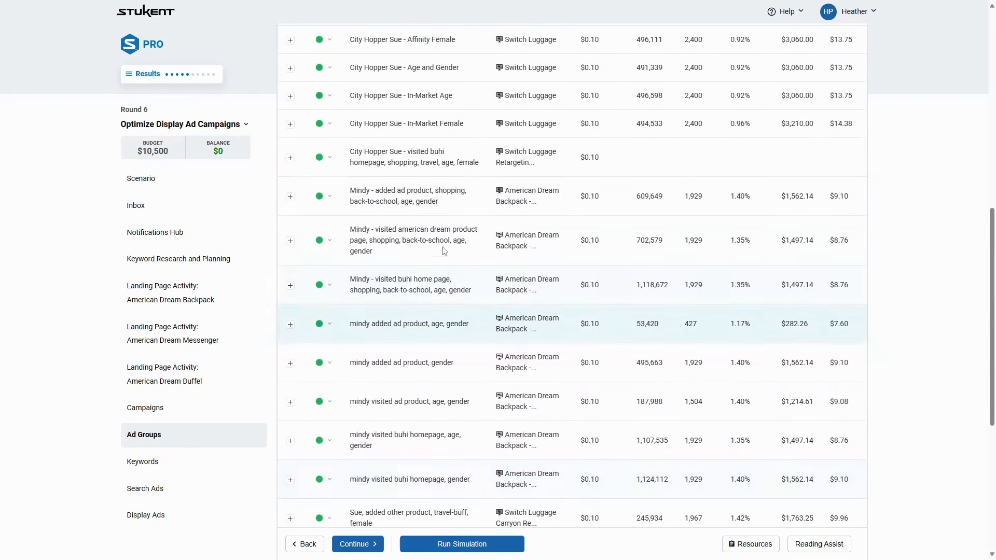
click(292, 159)
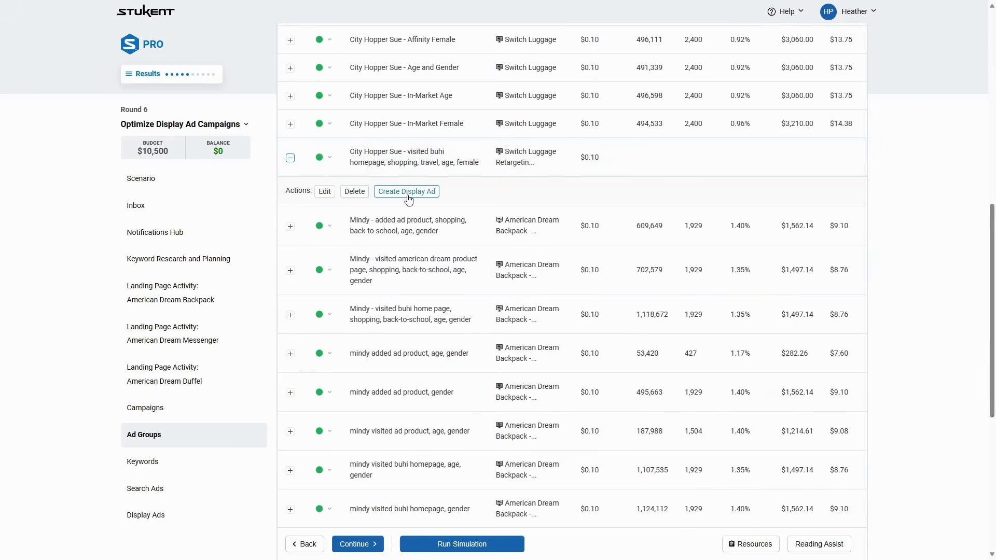
click(408, 193)
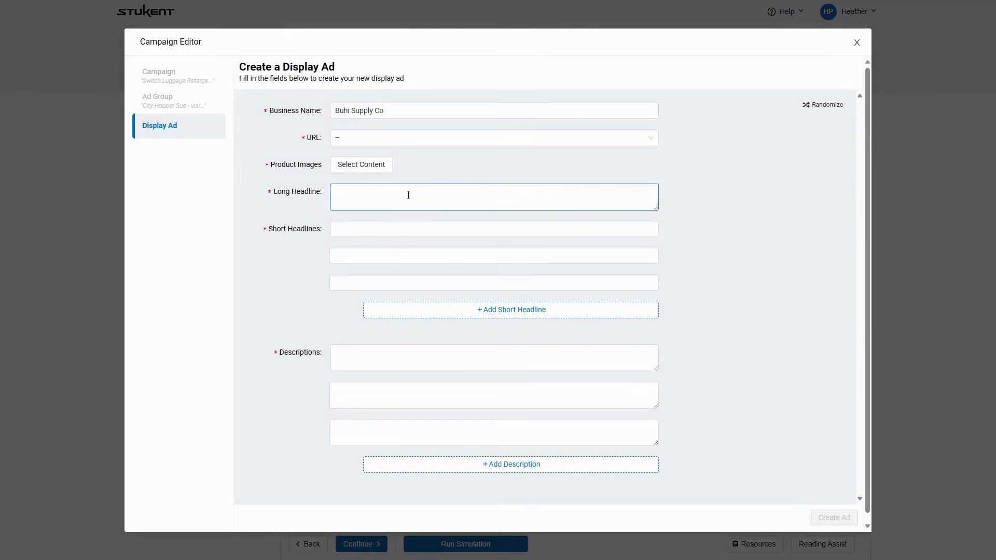
click(418, 139)
scroll(397, 255, down, 12)
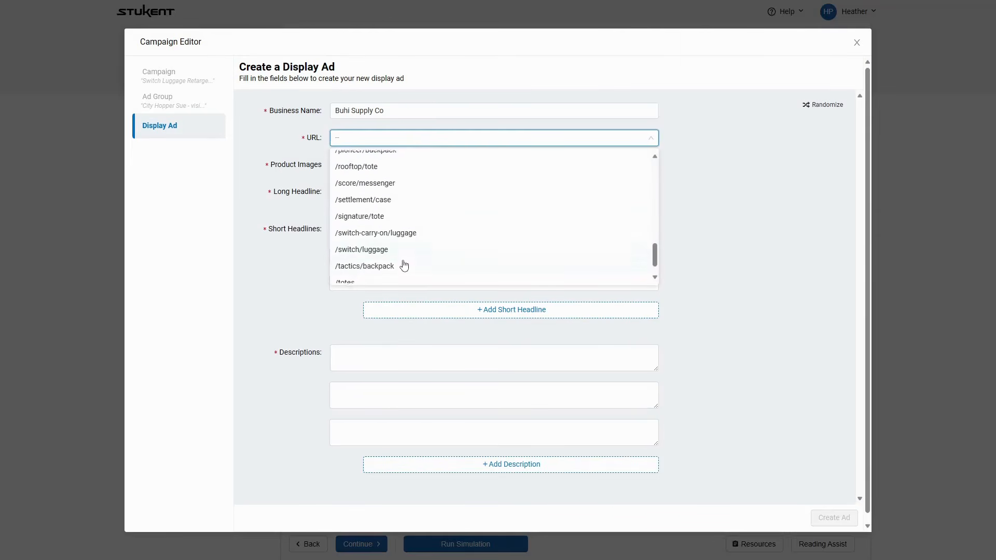
click(382, 225)
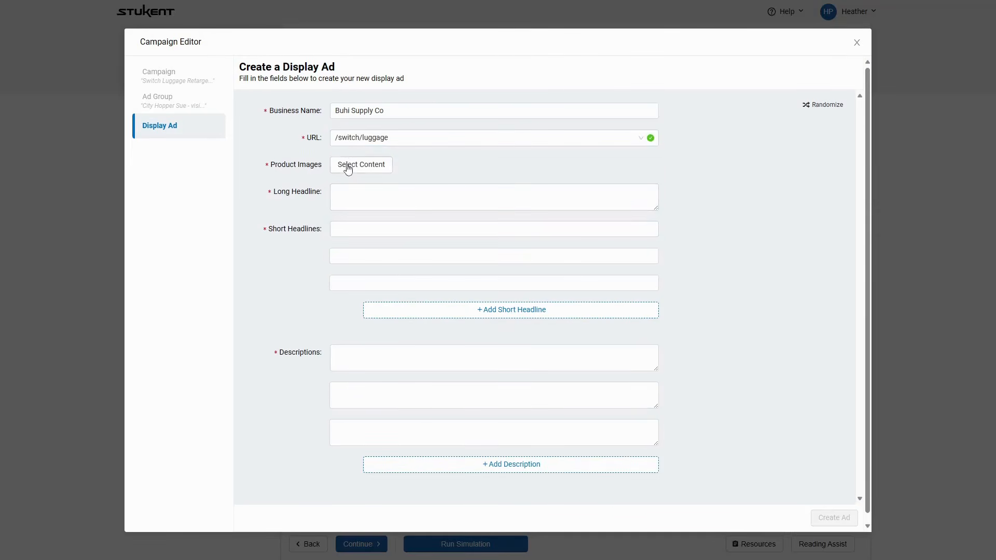
Add the Switch Luggage Large product image and enter the long headline "Travel with Buhi: Extra Space & Organization for a Quick Getaway"
click(347, 165)
scroll(340, 344, down, 10)
click(346, 311)
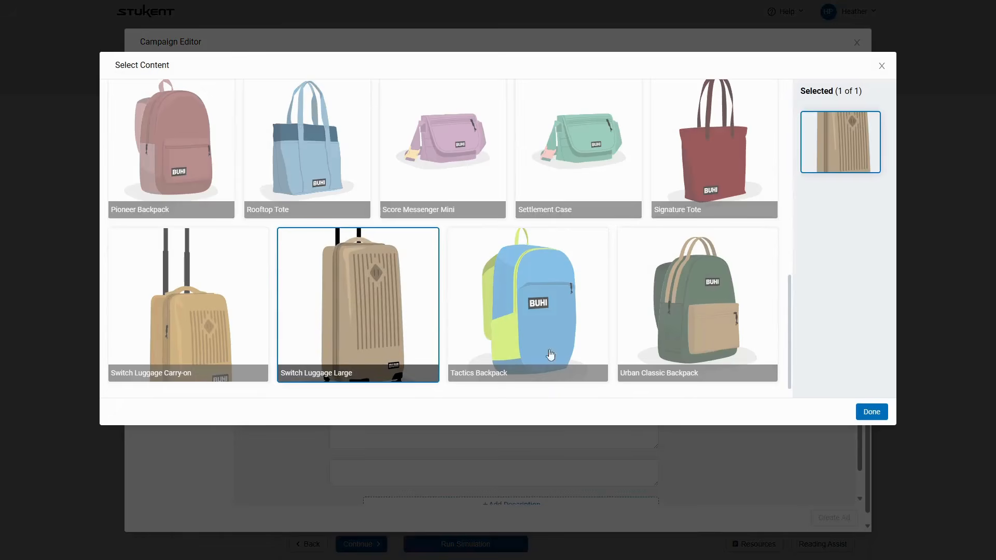
click(872, 411)
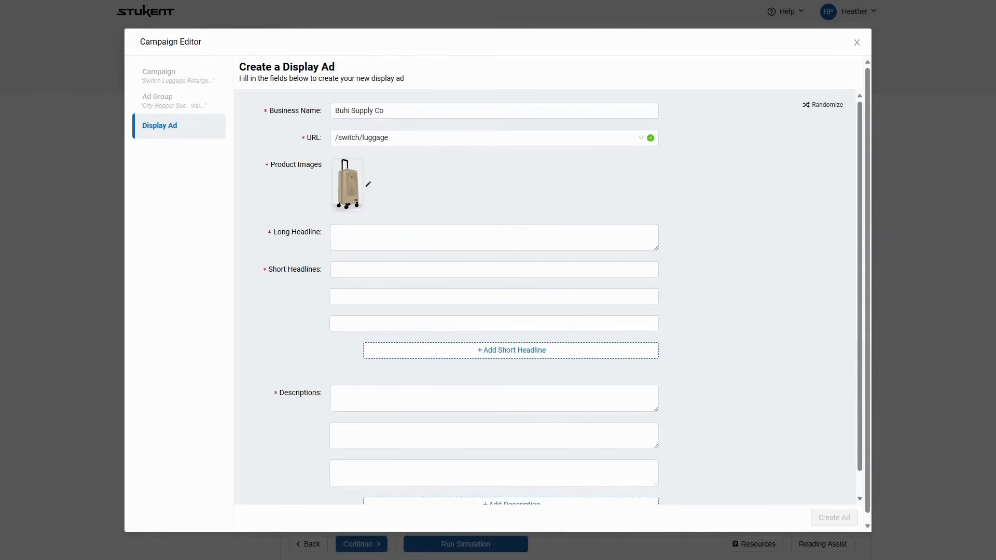
click(547, 239)
text(Travel with Buhi: Extra Space & Organization for a Quick Getaway)
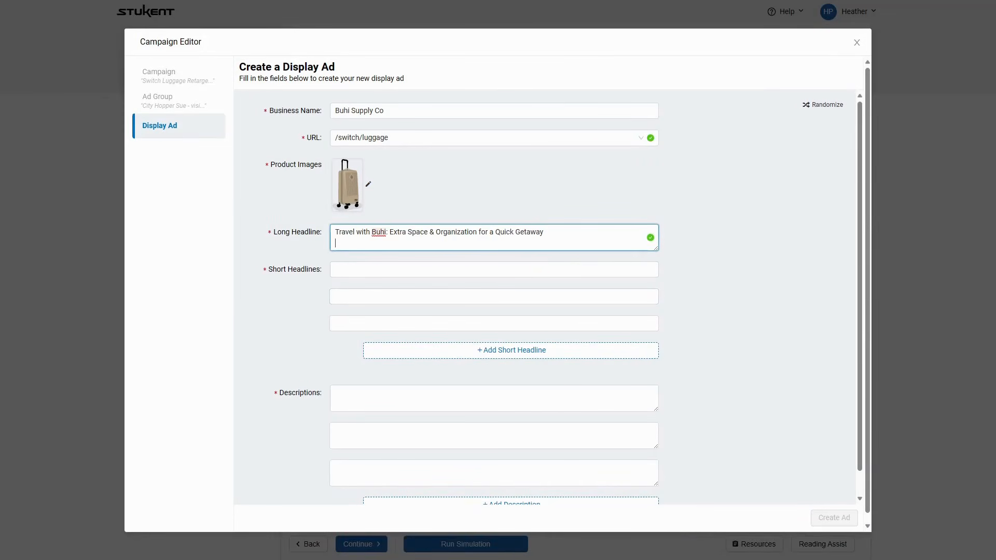
Enter the short headlines "Overnight Packing Simplified", "Click here for Extra Space" and "Carry-on Perfect for Travel"
click(485, 268)
text(Overnight Packing Simplified)
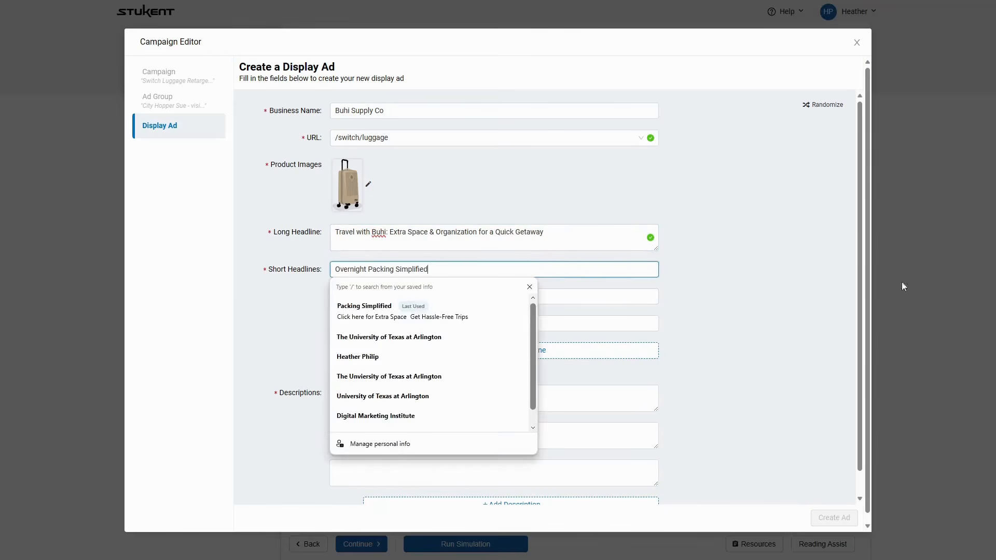
click(522, 291)
text(Click here for Extra Space)
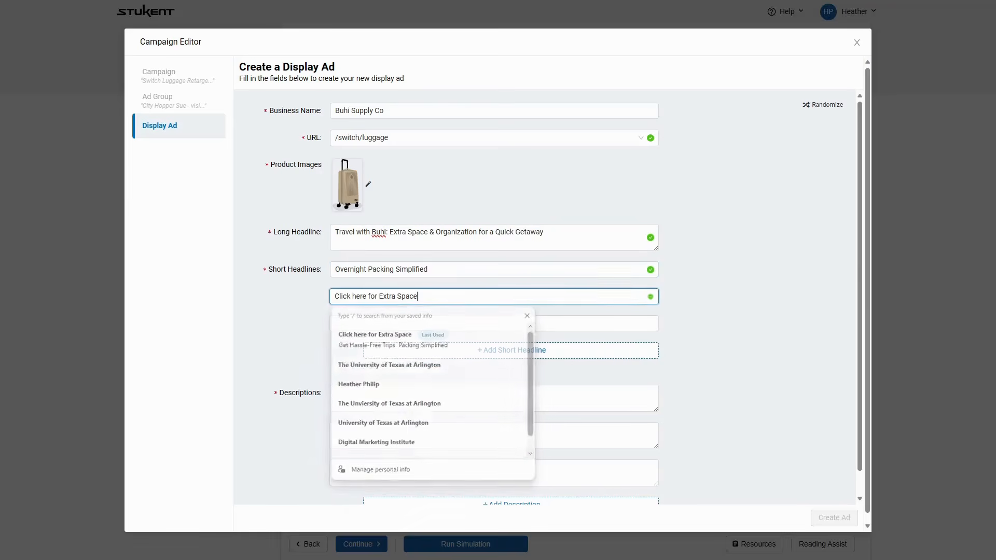
click(424, 319)
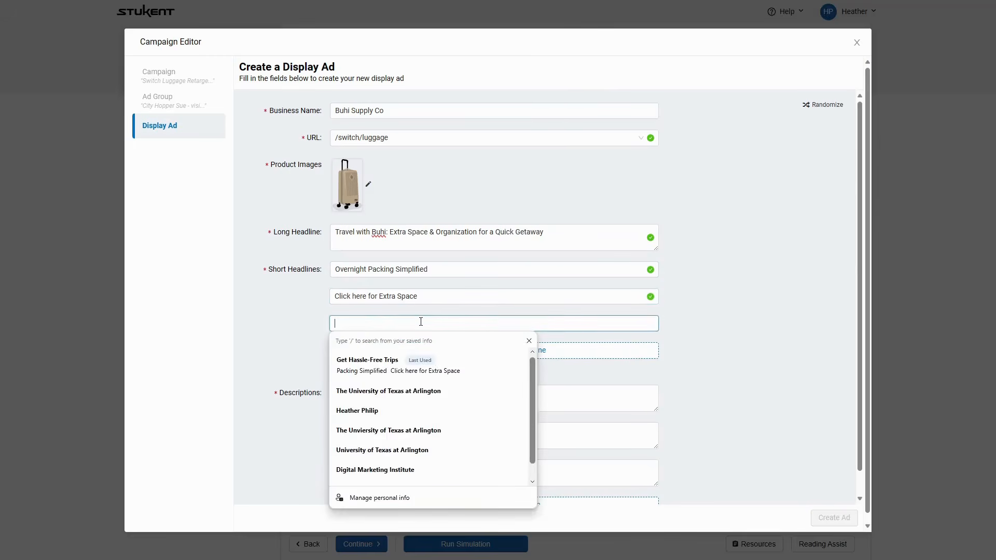
text(Carry-on Perfect for Travel)
Fill in the first two descriptions: "Buhi offers extra space. Pack more, travel worry-free." and "Free returns, effortless packing — Buhi defines travel ease."
click(400, 400)
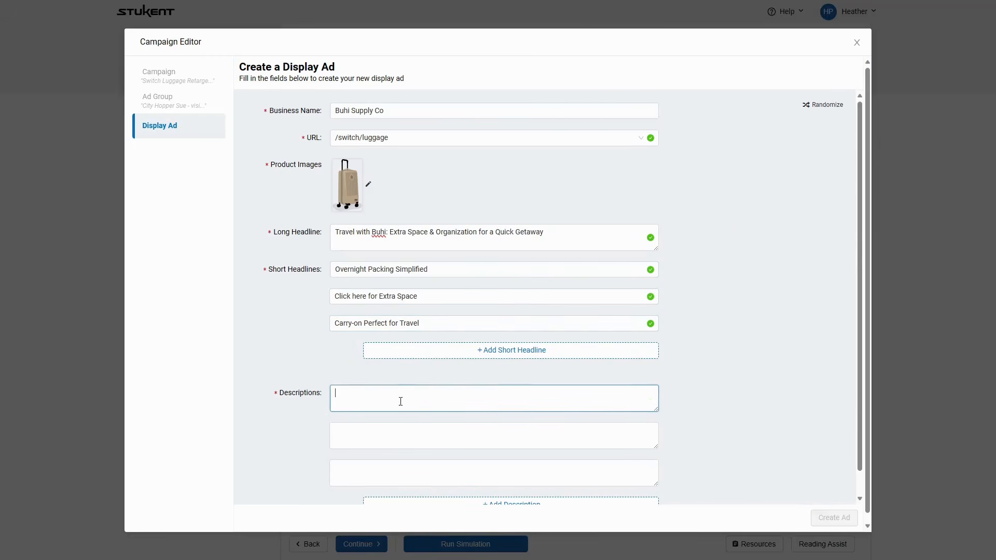
text(Buhi offers extra space. Pack more, travel worry-free.)
click(387, 423)
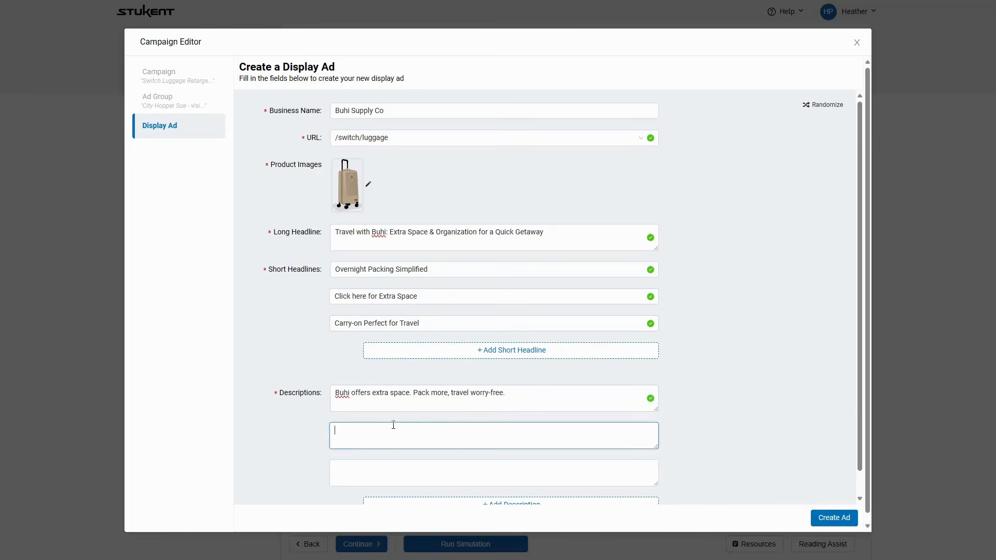
text(Free returns, effortless packing — Buhi defines travel ease.)
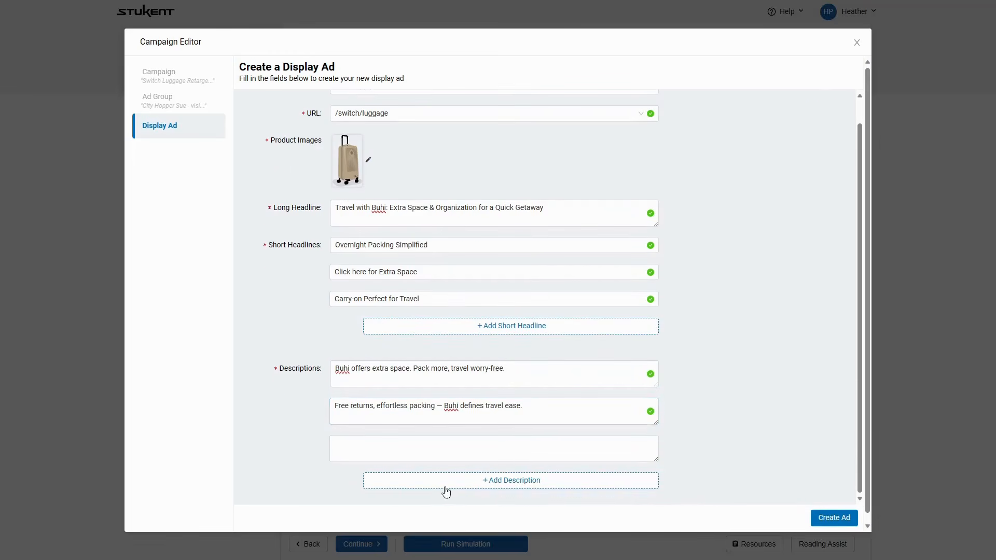
Enter the third description "Discover the Long-lasting Switch Luggage: Perfect for travel, from packing to exploring." and create the ad
click(571, 449)
text(Discover the Long-lasting Switch Luggage: Perfect for travel, from packing to exploring.)
click(834, 518)
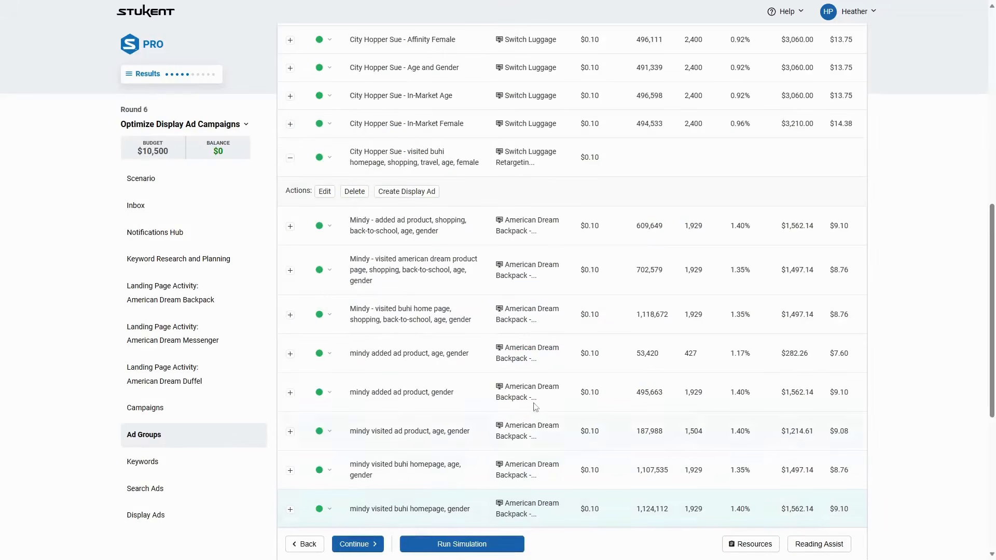
Open the campaigns list and hide the paused campaigns
scroll(494, 342, up, 2)
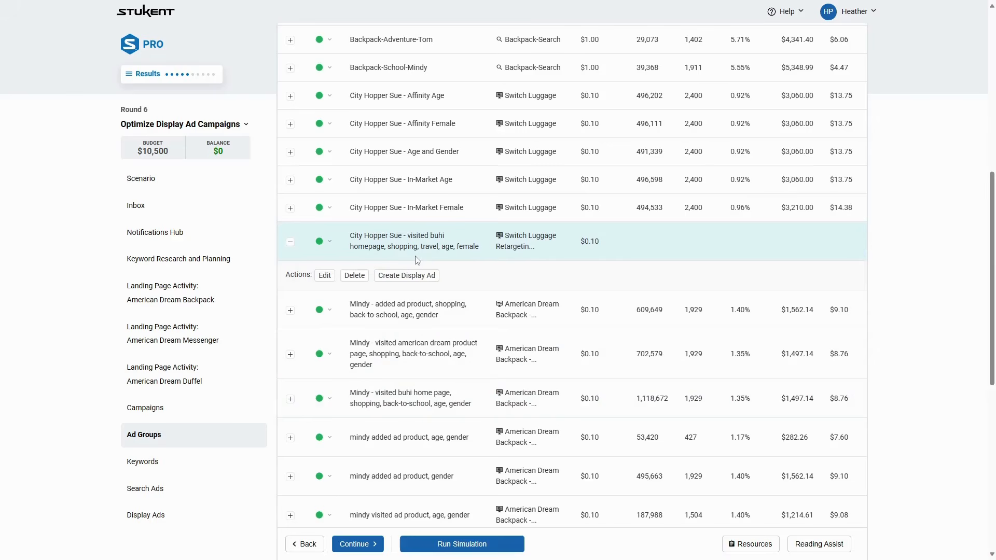
click(136, 411)
scroll(507, 373, down, 3)
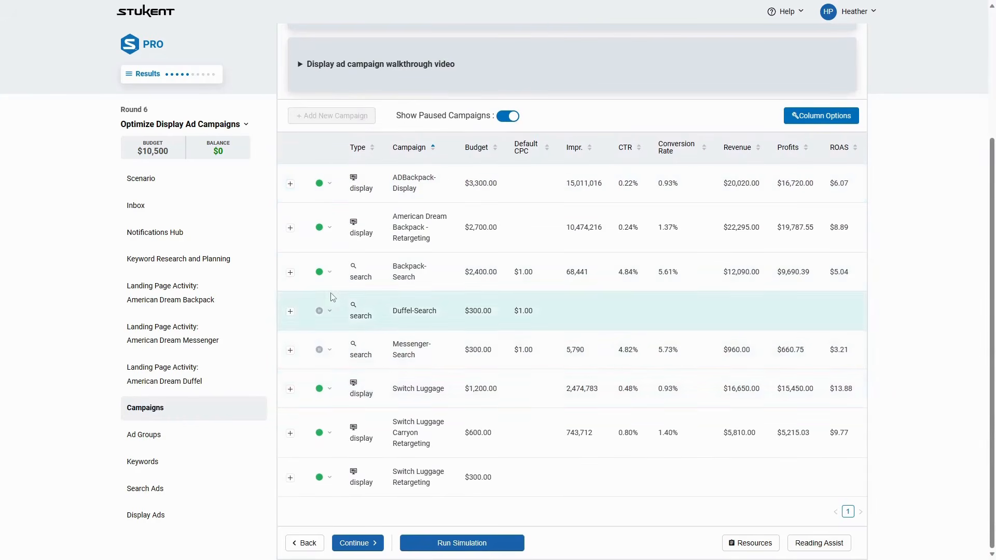
scroll(249, 244, up, 2)
scroll(436, 299, down, 2)
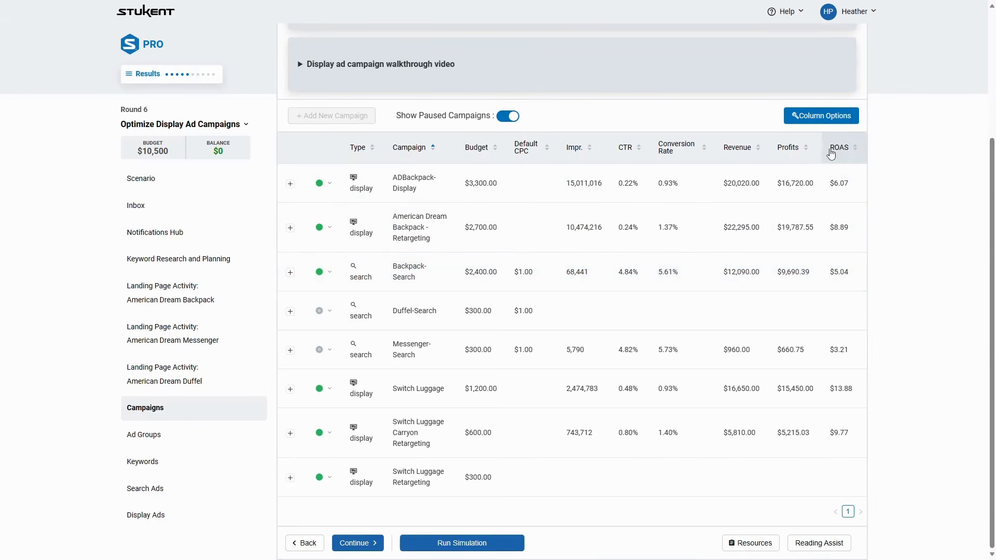
click(506, 120)
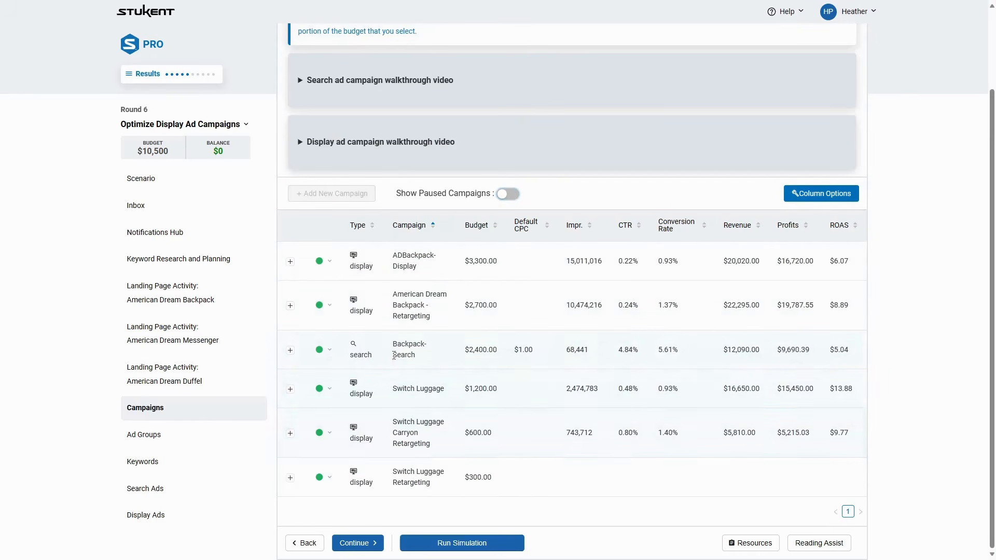
Set the Backpack-Search campaign's daily budget to $40 and save it
click(290, 350)
click(327, 383)
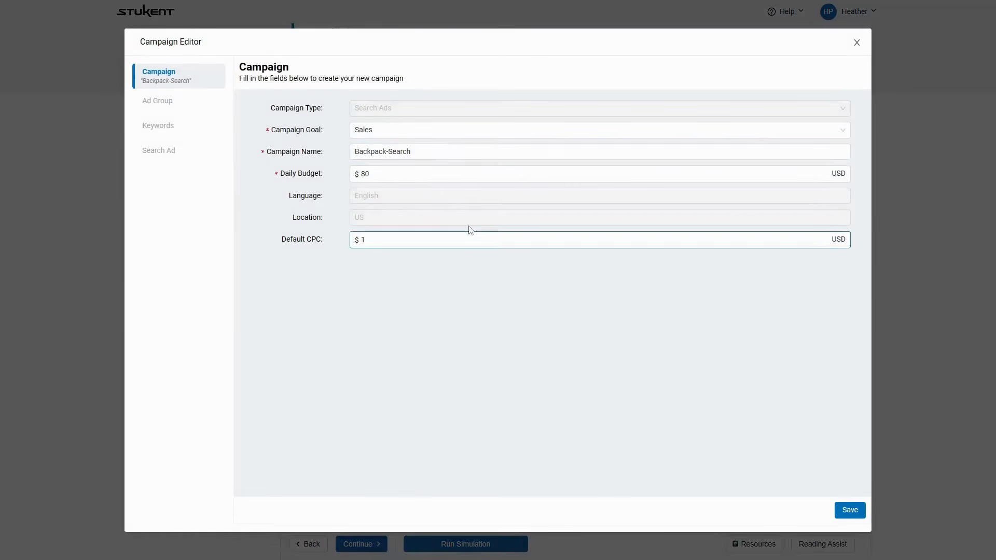
drag(394, 173, 323, 171)
text(40)
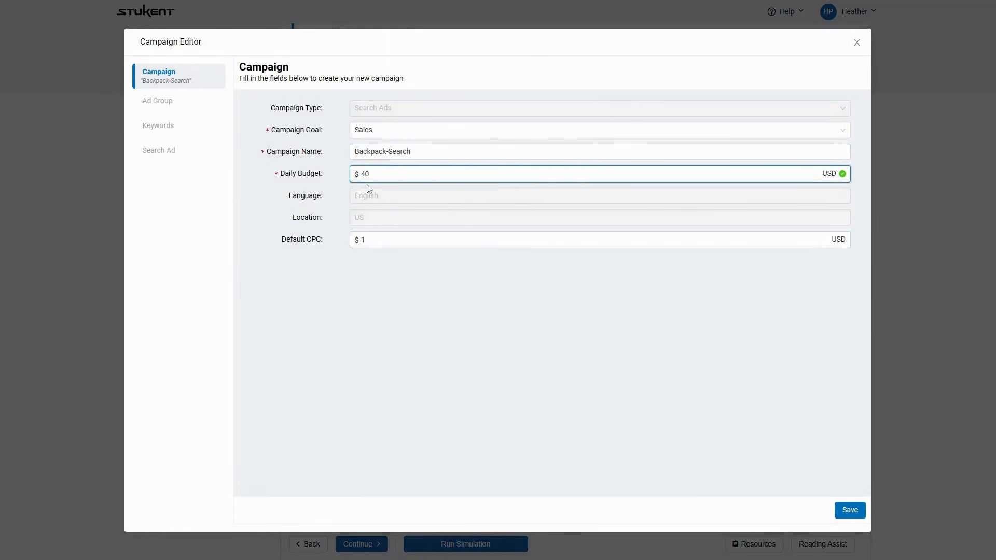
click(850, 511)
Sort the campaigns by ROAS from highest to lowest and compare the luggage and backpack campaigns' budgets and returns
scroll(363, 280, down, 1)
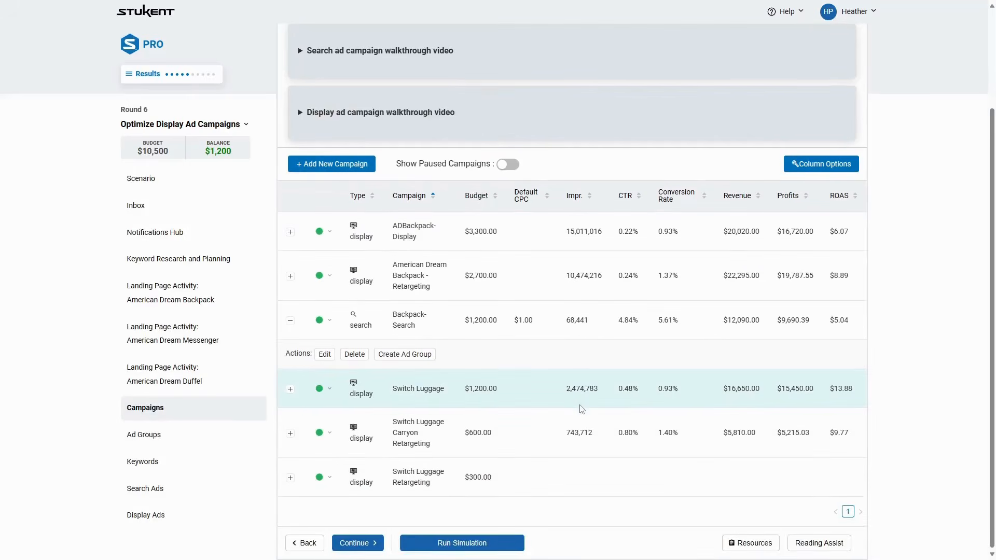
click(843, 196)
click(291, 232)
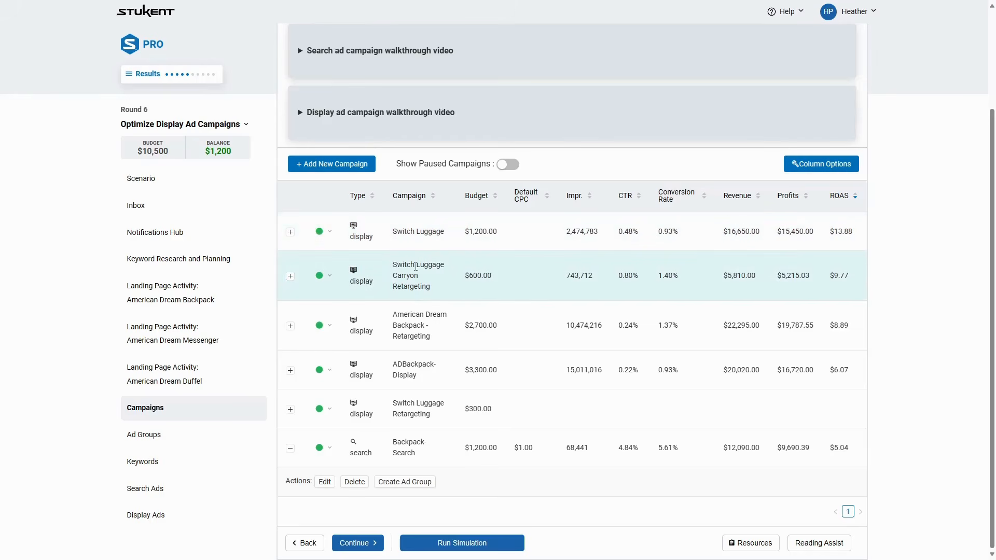
drag(399, 265, 424, 285)
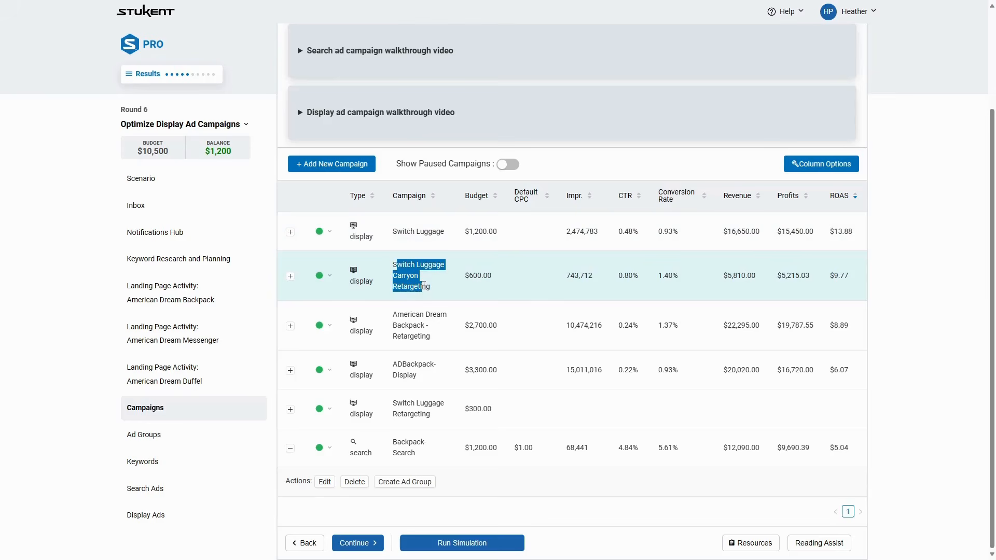
click(427, 288)
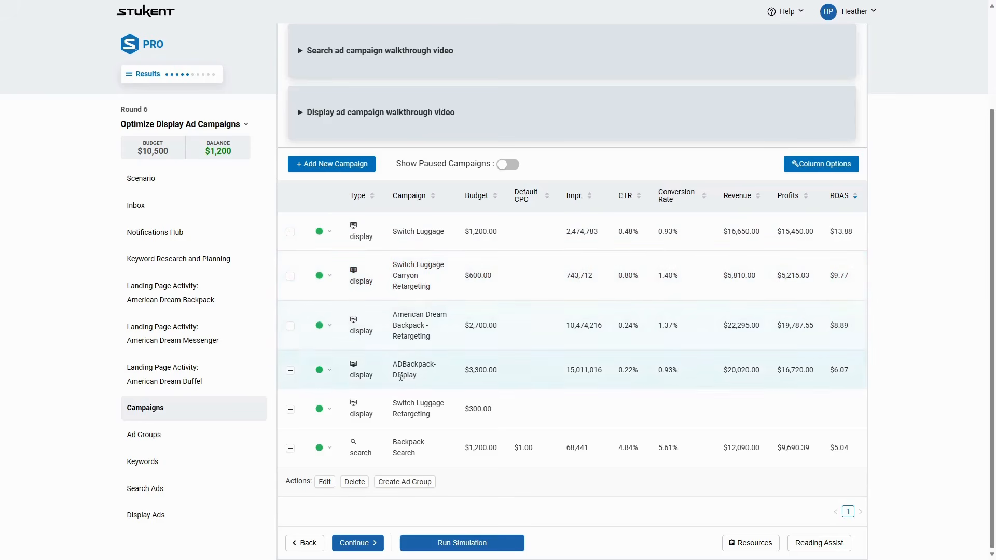
drag(403, 403, 421, 415)
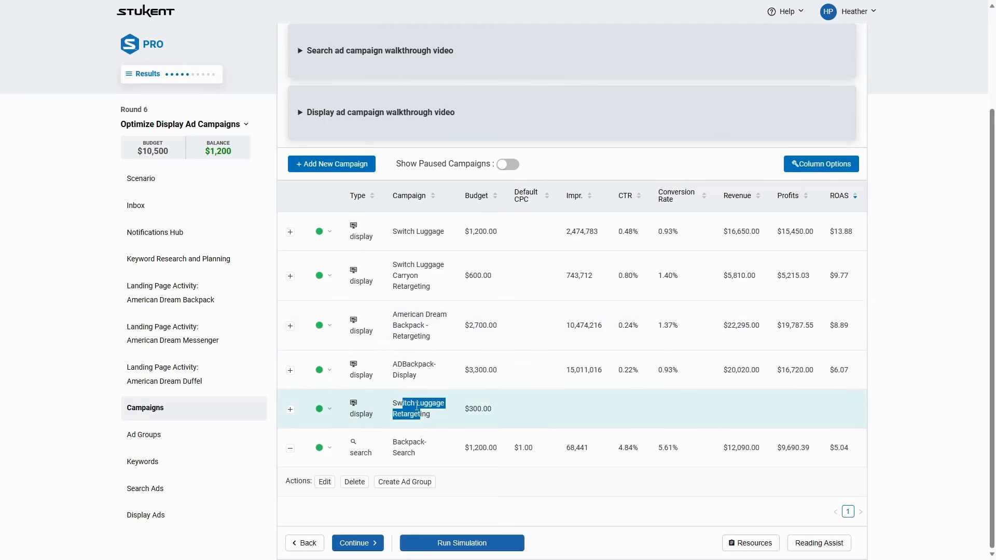
drag(414, 369, 402, 366)
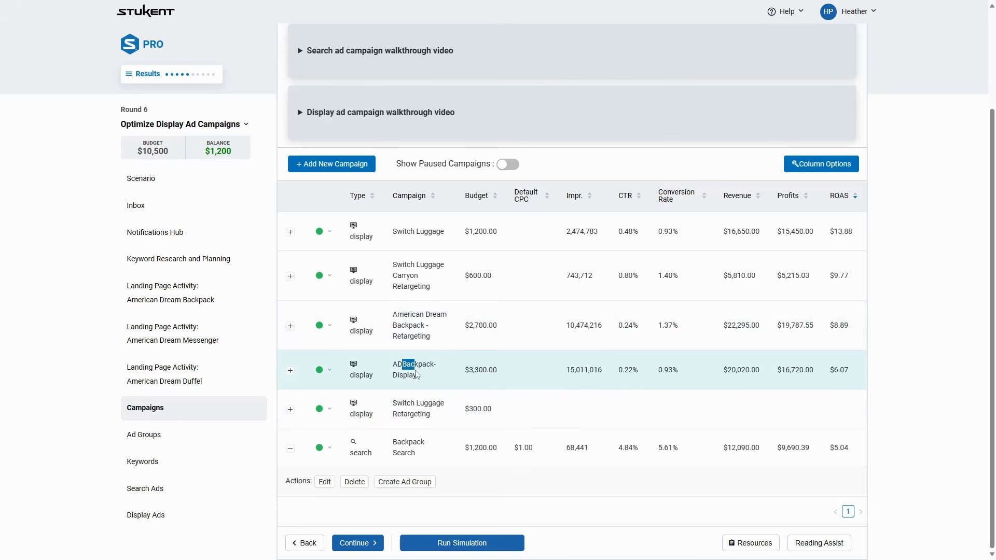
drag(398, 323, 414, 345)
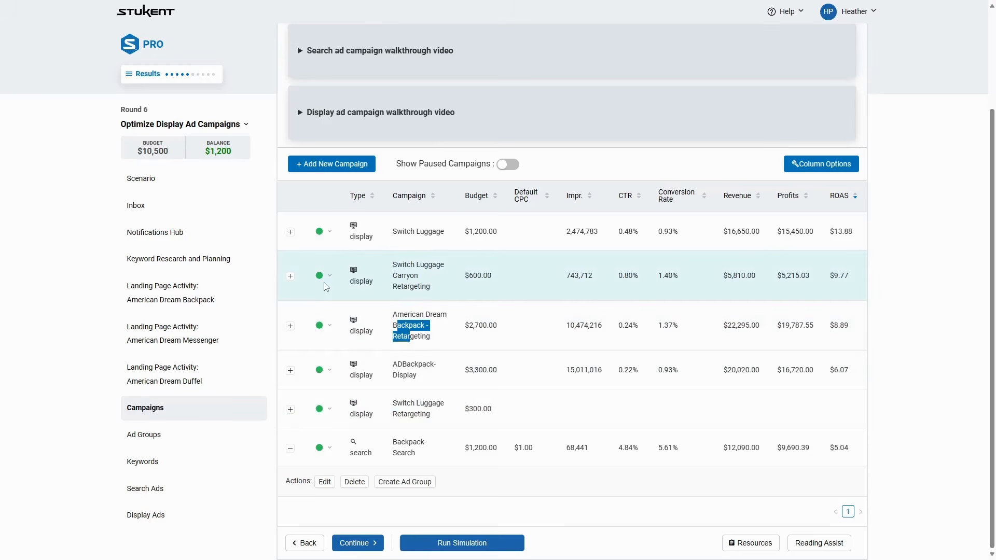
Set the Switch Luggage Carryon Retargeting campaign's daily budget to $10 and save it
click(290, 276)
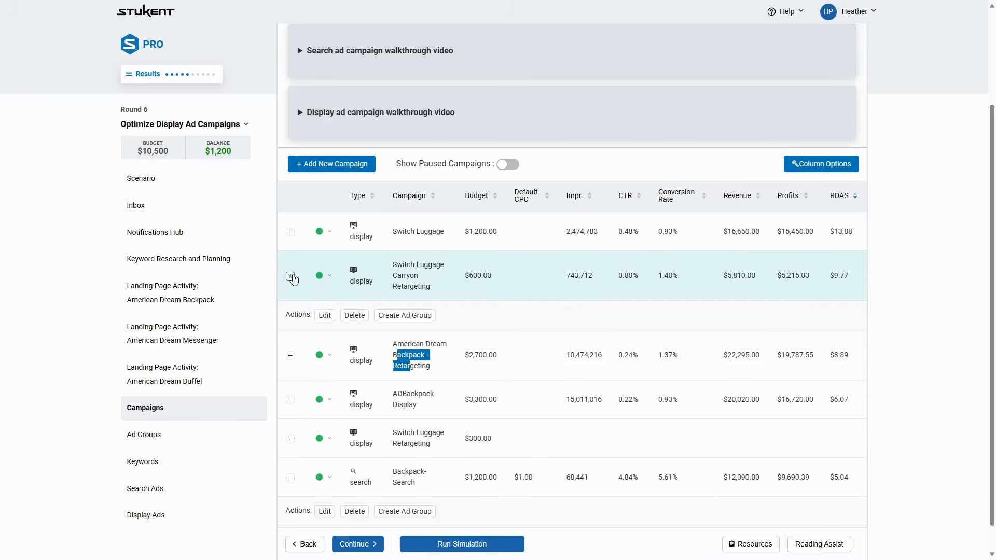
click(325, 315)
drag(371, 175, 341, 176)
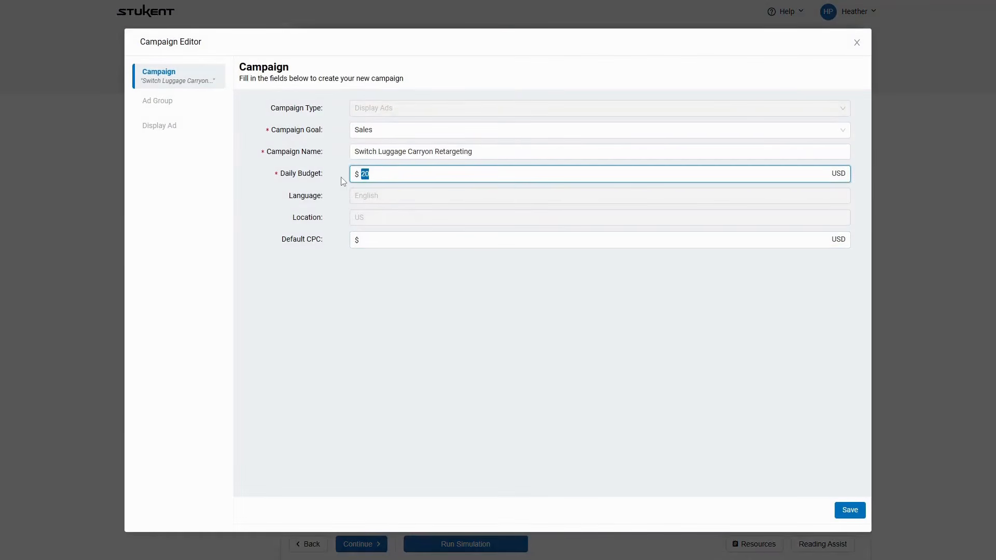
text(10)
click(850, 510)
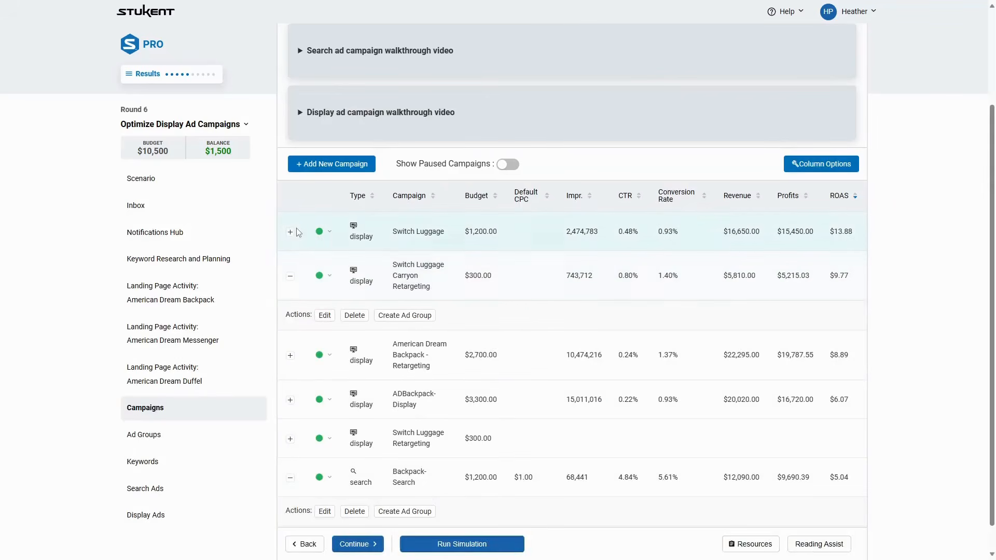
Set the Switch Luggage campaign's daily budget to $30, and reopen and save the Switch Luggage Carryon Retargeting campaign's settings
click(289, 229)
click(324, 262)
drag(371, 174, 329, 175)
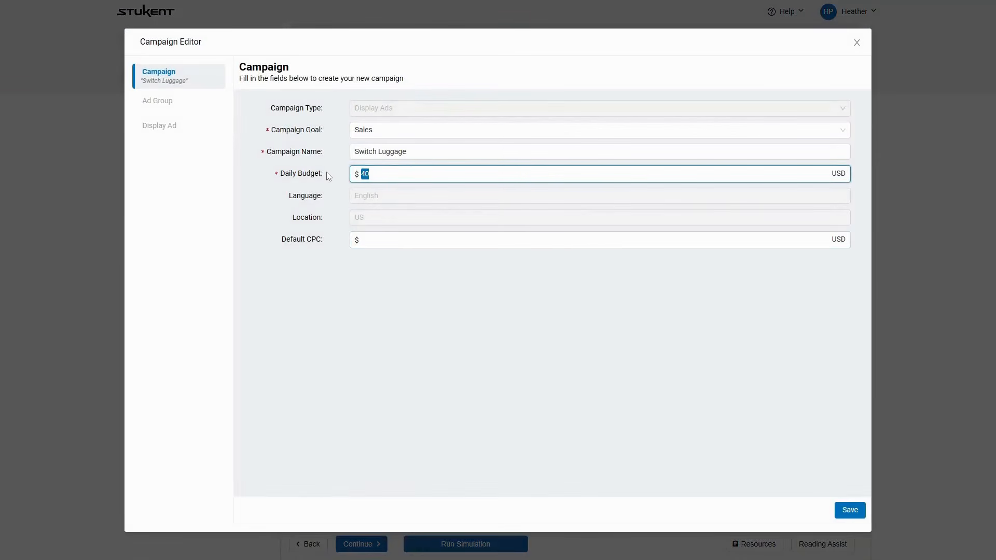
text(30)
click(850, 510)
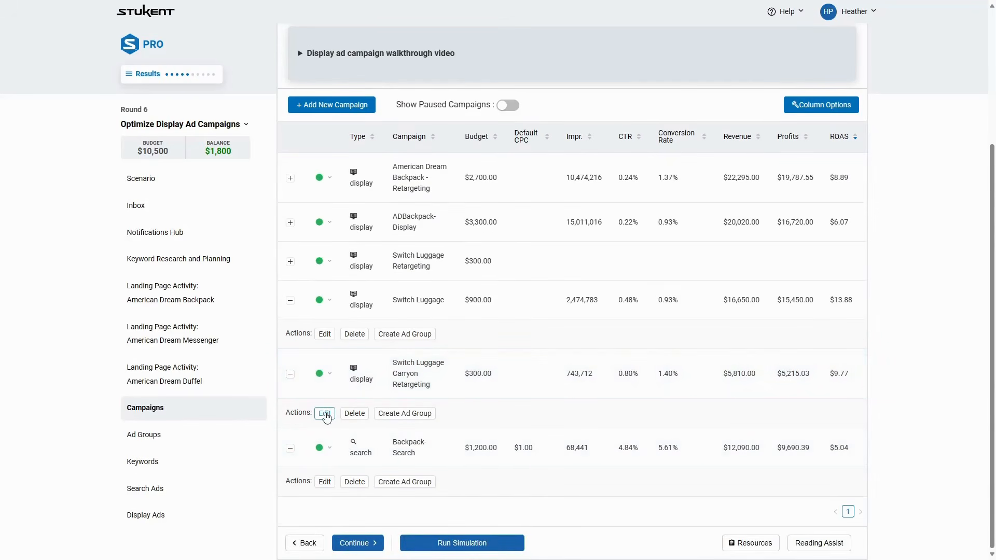
click(324, 413)
click(850, 510)
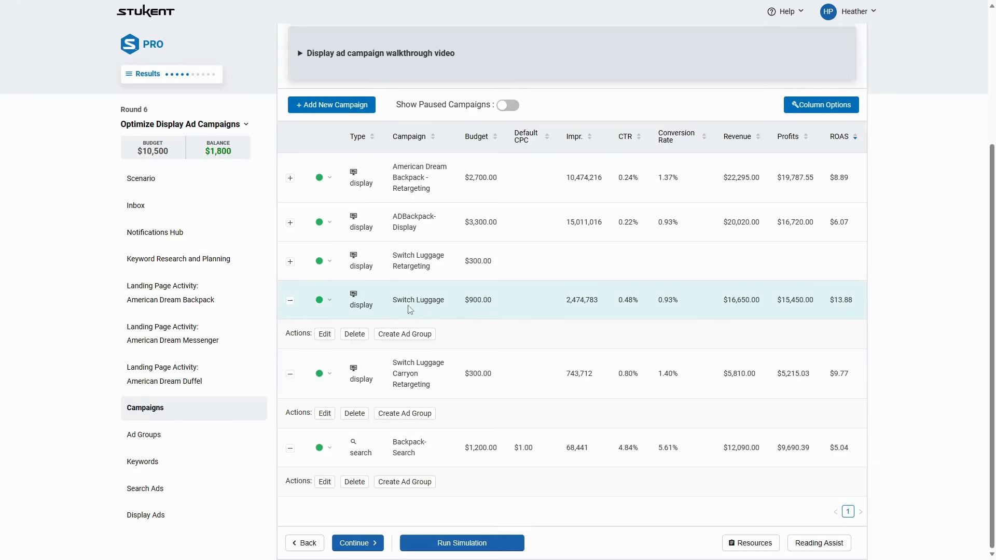
Set the Switch Luggage Retargeting campaign's daily budget to $70 and save it
click(290, 261)
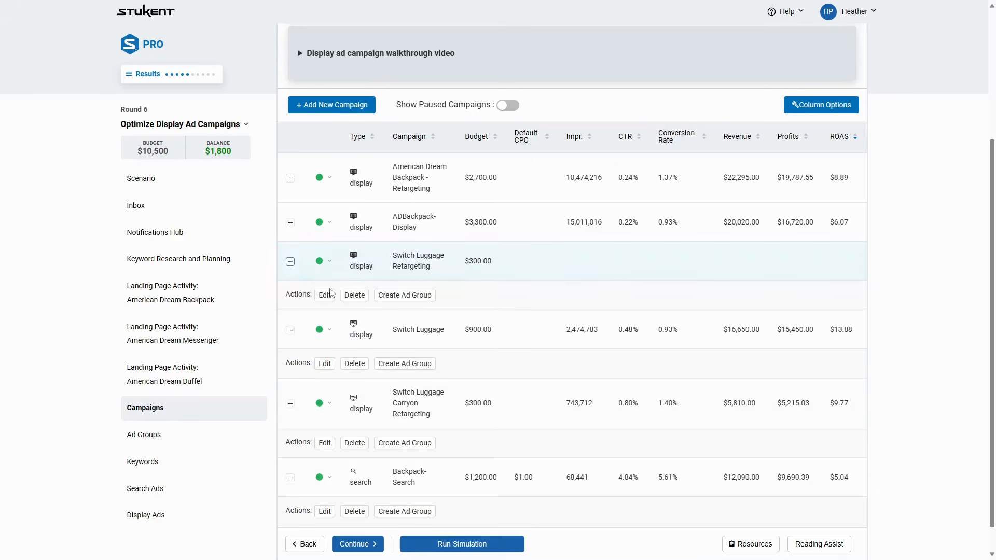
click(325, 294)
drag(382, 174, 330, 174)
text(30)
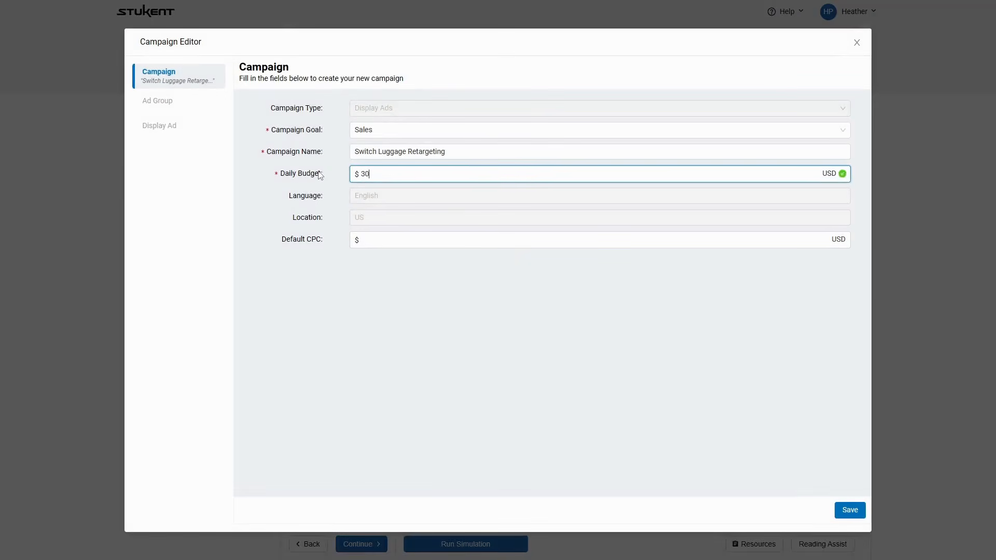
drag(408, 171, 320, 178)
text(40)
text(0)
key(BackSpace)
key(BackSpace)
text(70)
key(BackSpace)
text(80)
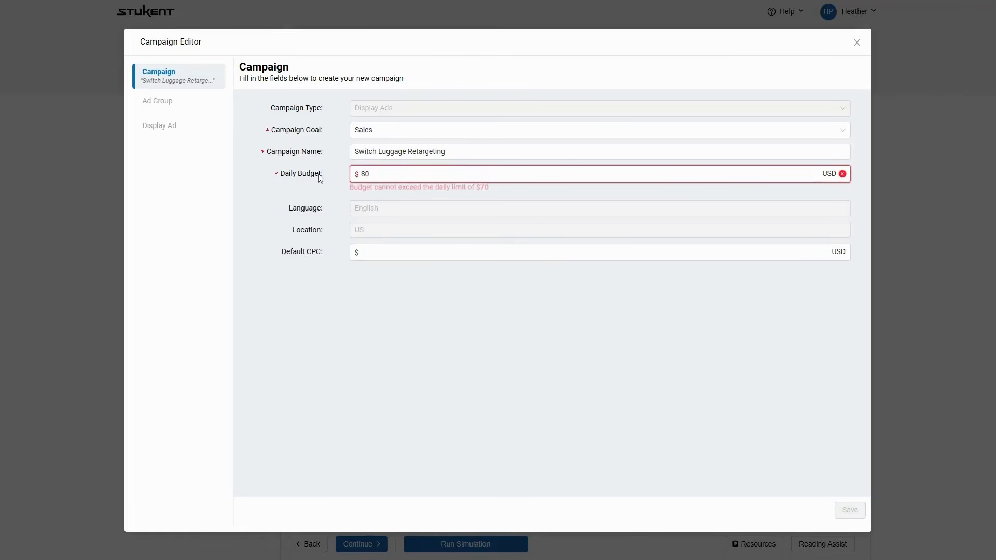
key(BackSpace)
key(BackSpace)
text(70)
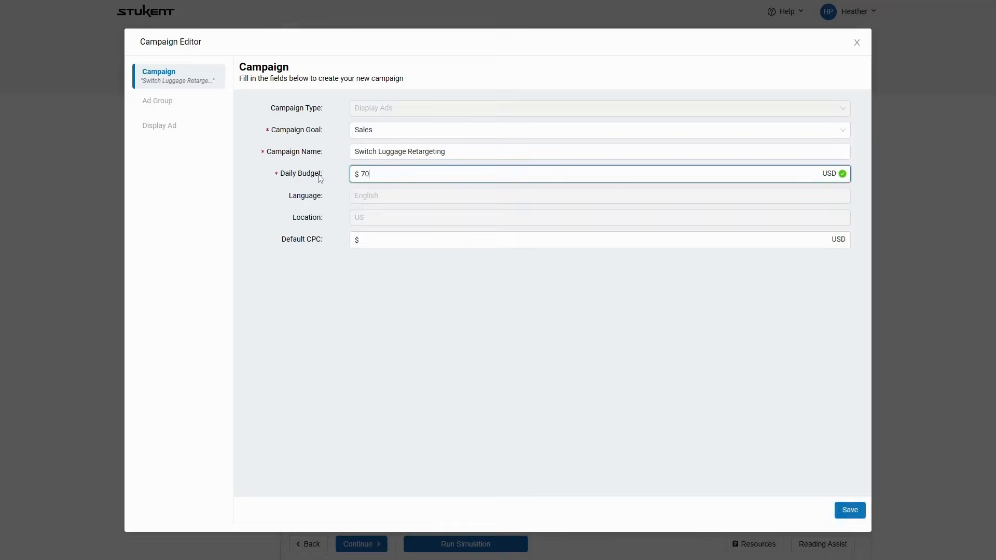
click(851, 511)
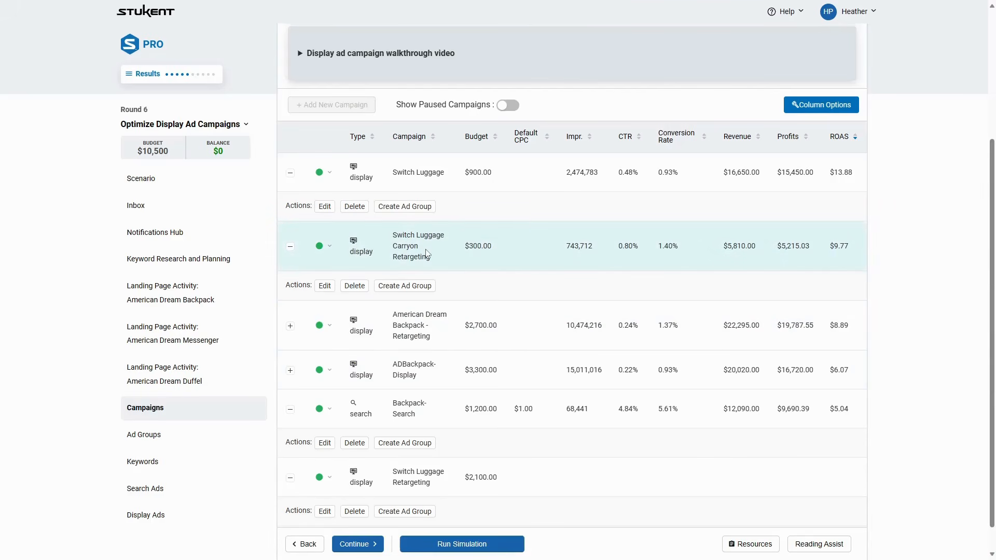
scroll(407, 363, down, 1)
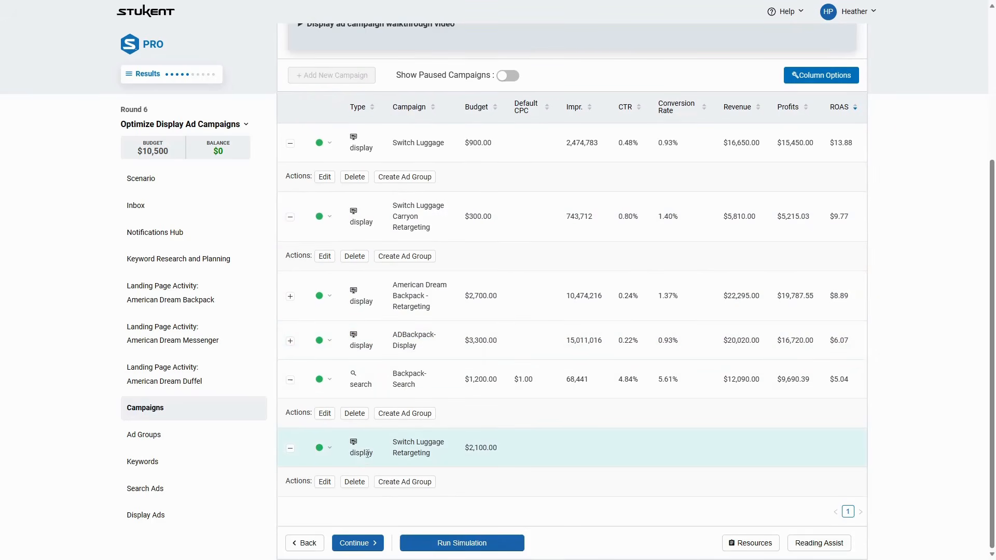
Resave the Switch Luggage Retargeting campaign and start its City Hopper Sue ad group, targeting site visitors who added other product to cart
click(324, 482)
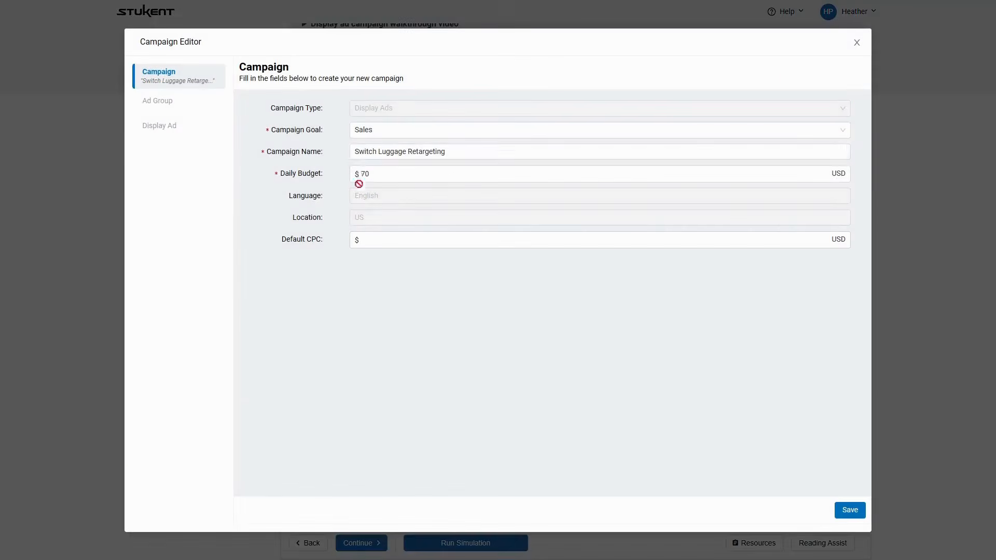
click(849, 511)
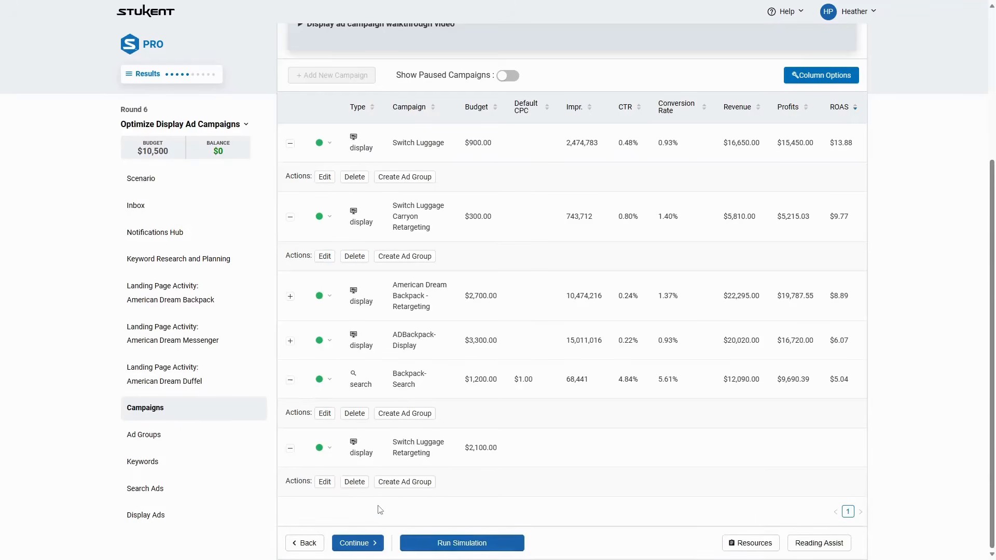
click(406, 483)
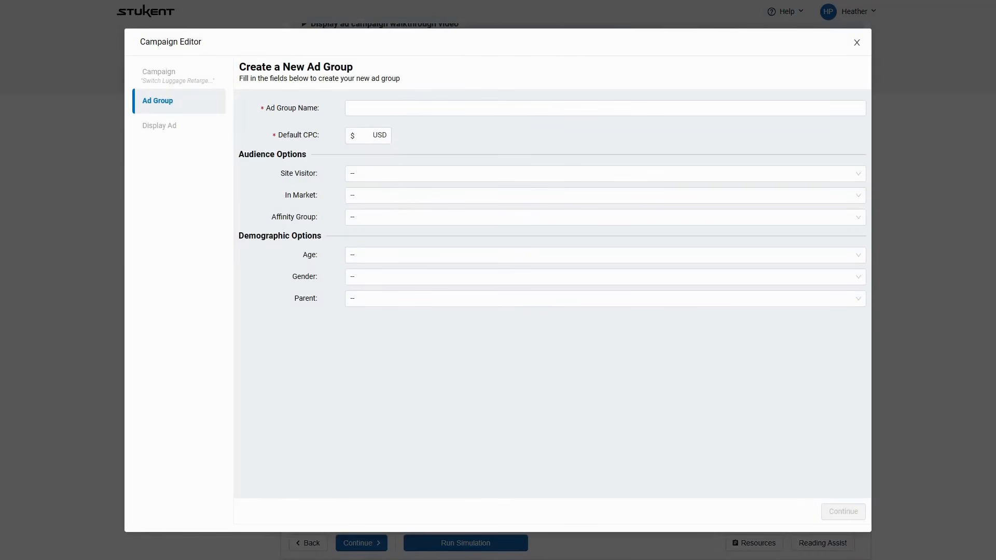
click(531, 110)
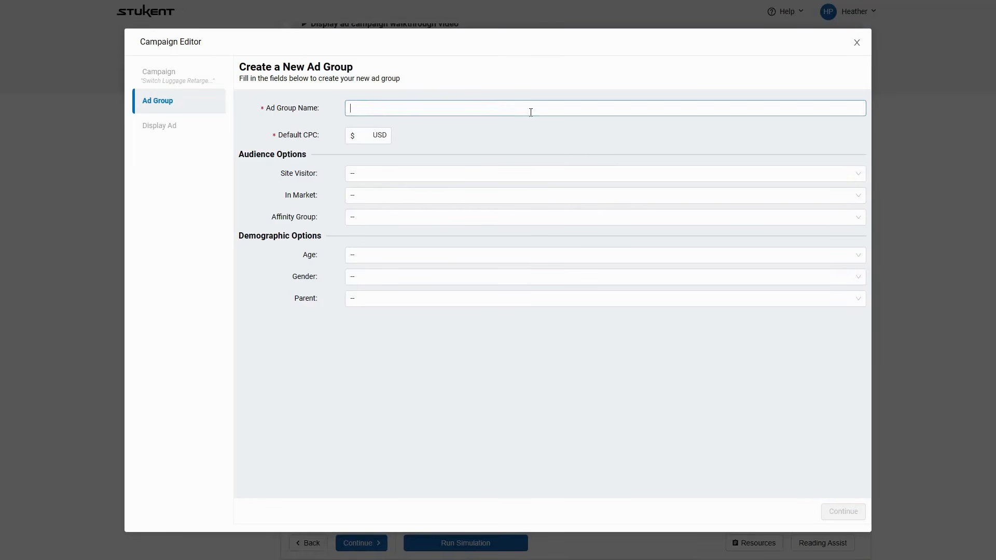
text(City Hopper Sue)
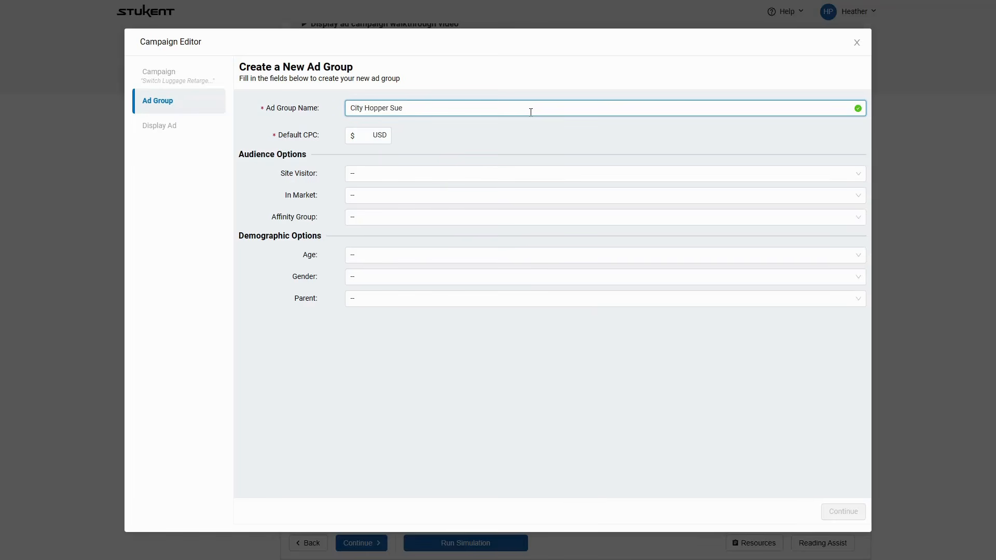
click(429, 175)
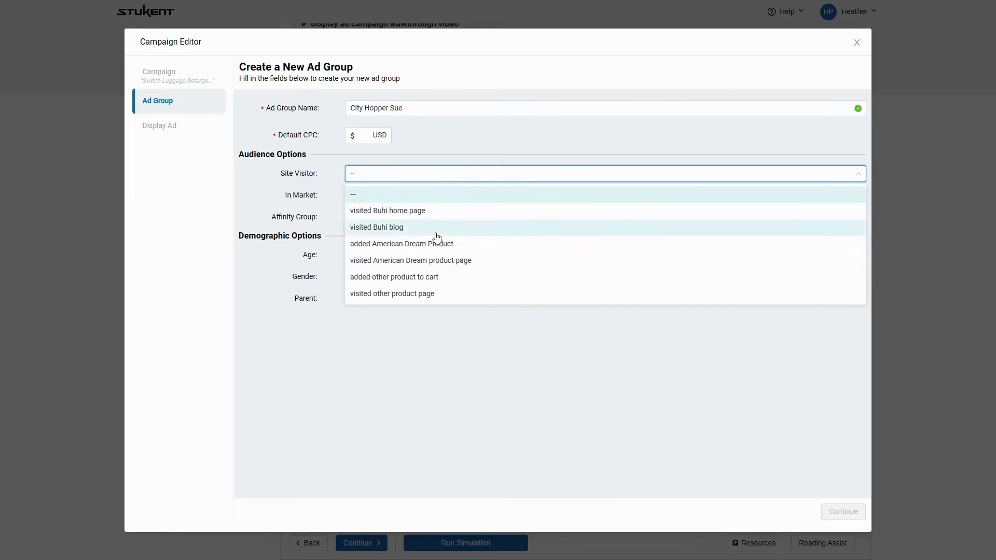
click(443, 280)
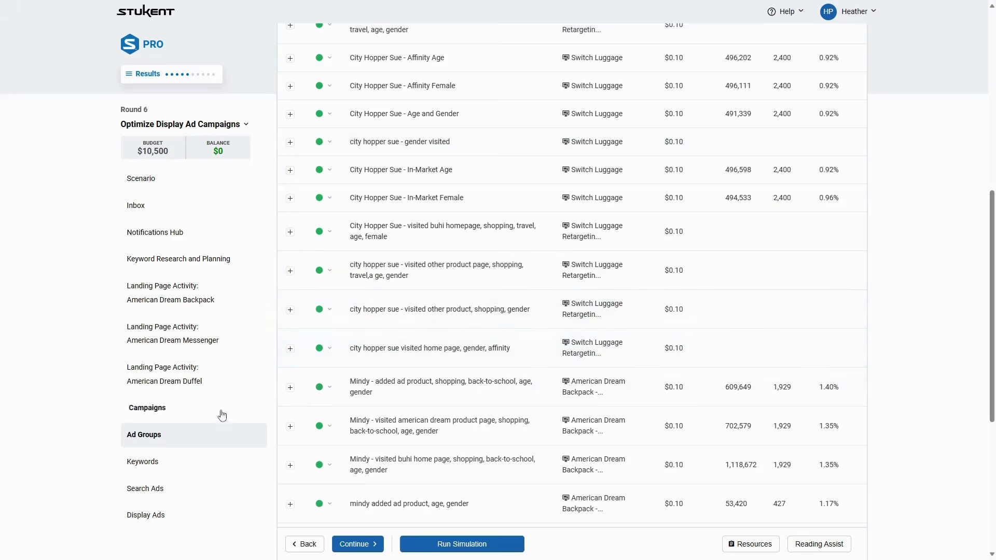
Review the ad group list, and hide the paused campaigns in the campaign list
scroll(435, 343, down, 6)
scroll(435, 342, up, 10)
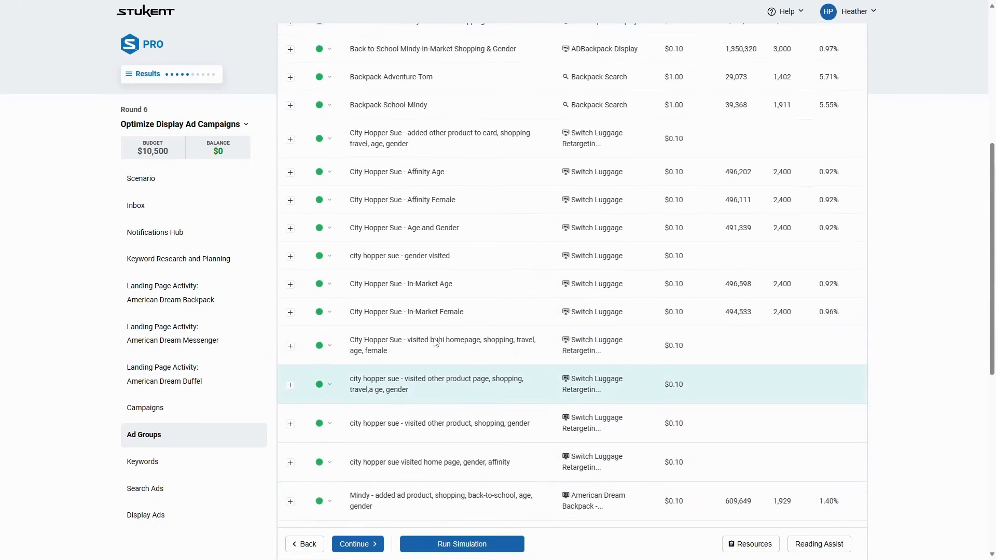
click(175, 415)
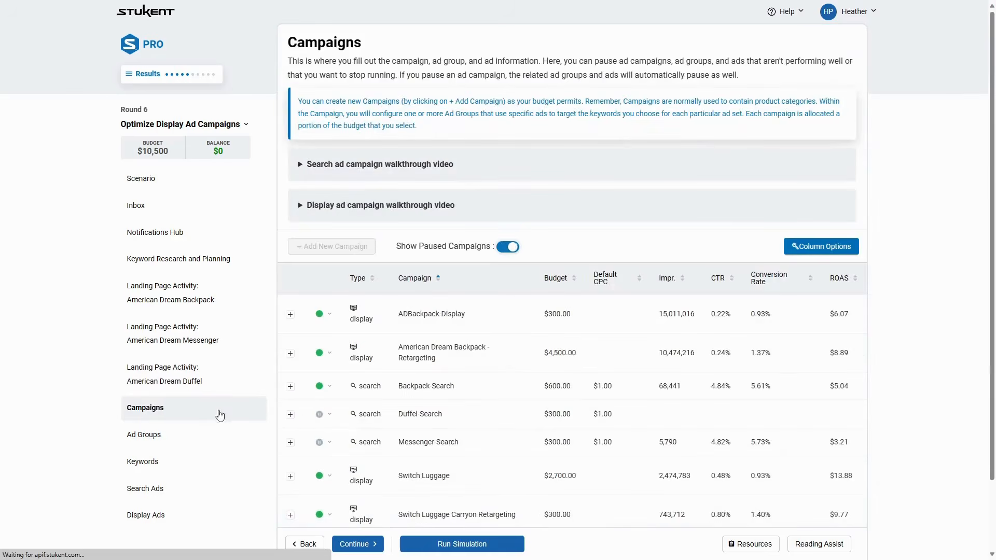
scroll(602, 397, down, 2)
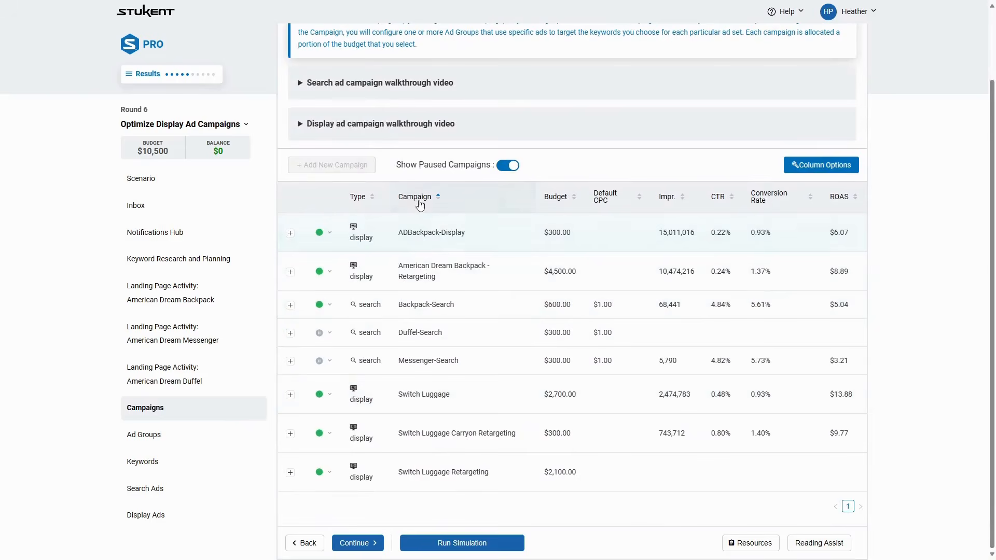
click(508, 166)
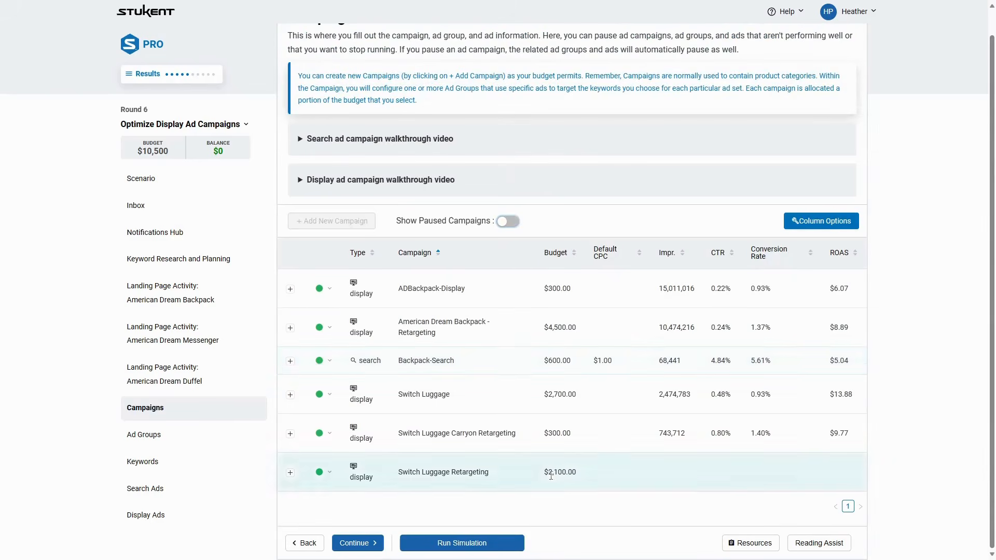
Compare the budgets and performance of the Switch Luggage, Switch Luggage Carryon Retargeting and Switch Luggage Retargeting campaigns
drag(596, 475, 399, 479)
click(579, 466)
drag(619, 477, 497, 470)
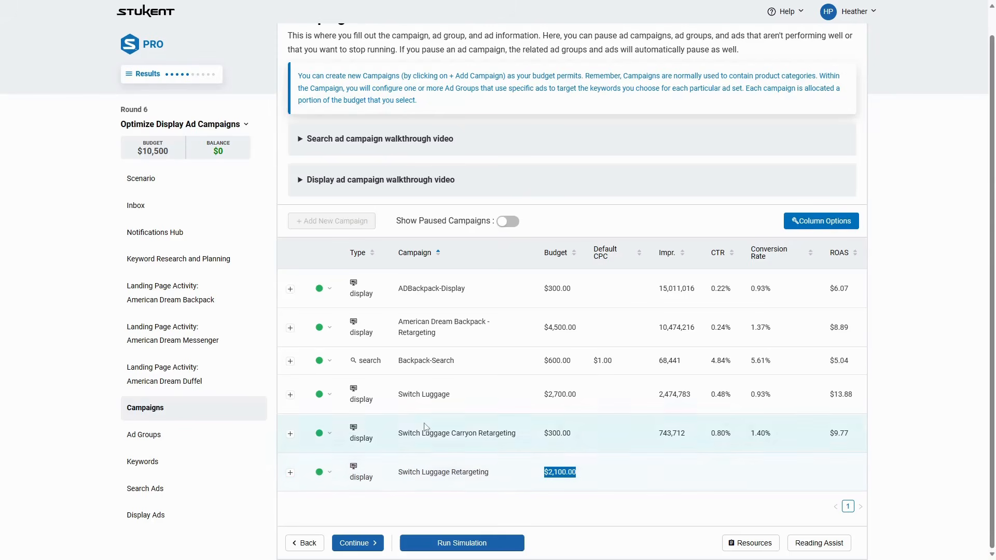
click(849, 396)
drag(848, 396, 351, 397)
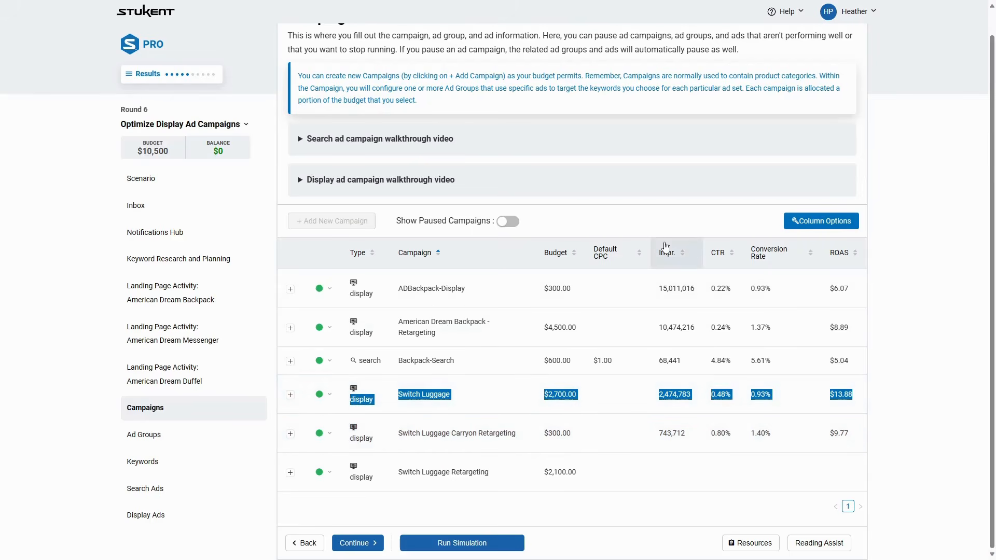
drag(398, 434, 475, 436)
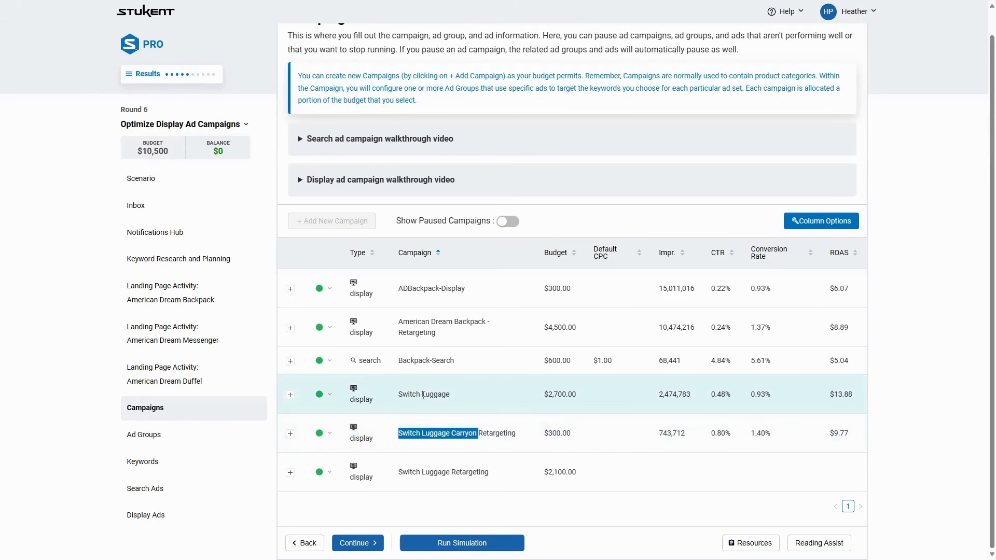
drag(403, 398, 455, 403)
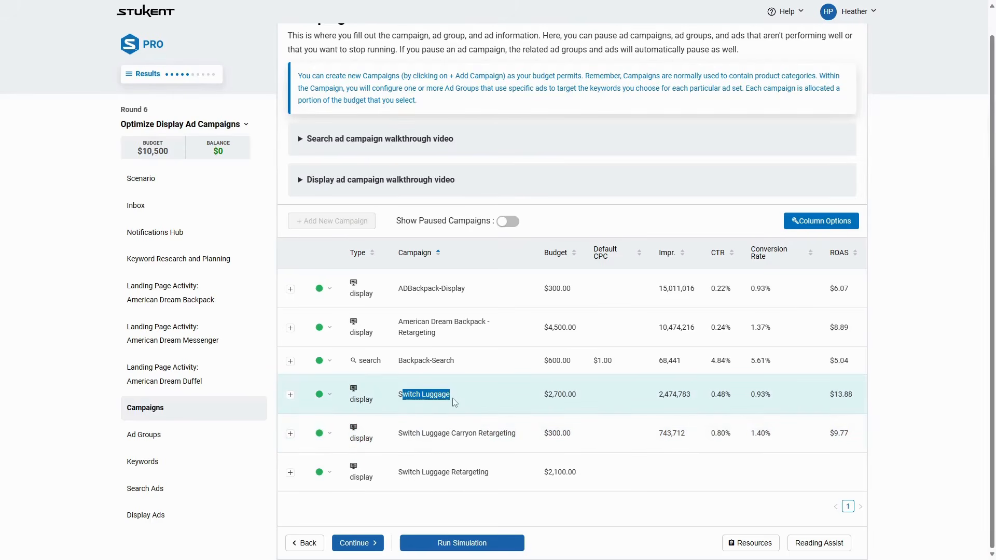
Look through the product information and customer profiles in the simulation's resources, and close them
click(750, 543)
scroll(709, 463, down, 7)
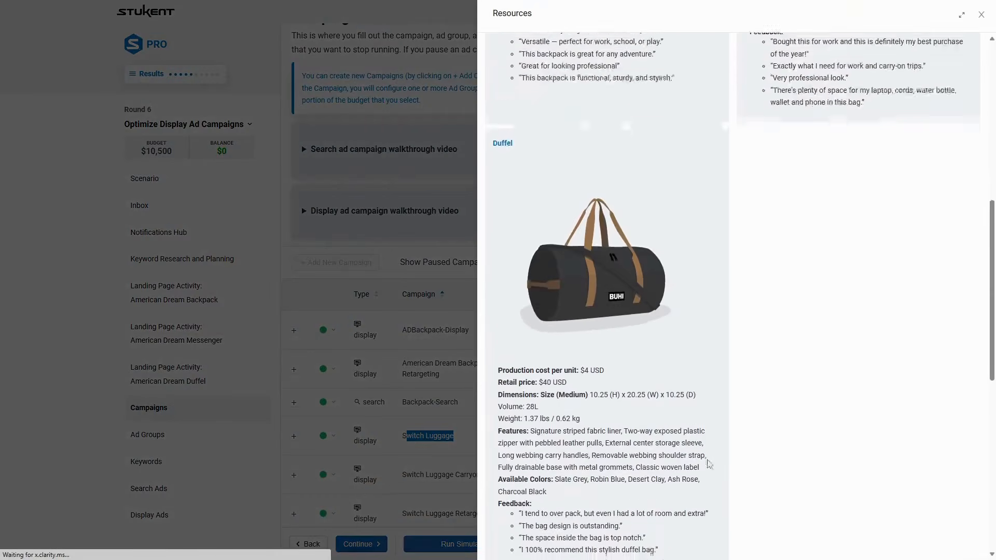
scroll(709, 469, down, 8)
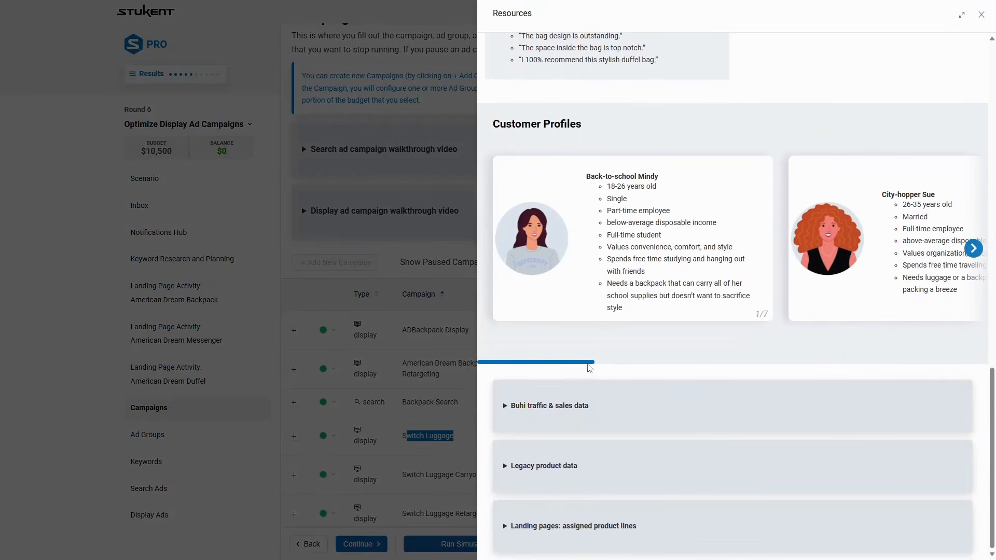
click(445, 379)
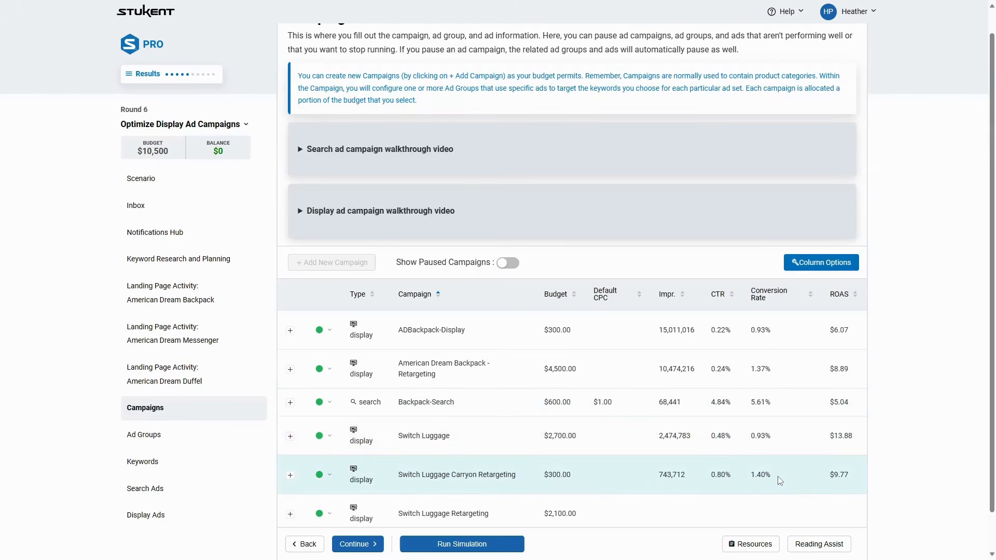
Compare the conversion rate of the Switch Luggage Carryon Retargeting campaign with that of the Switch Luggage campaign
drag(776, 475, 757, 475)
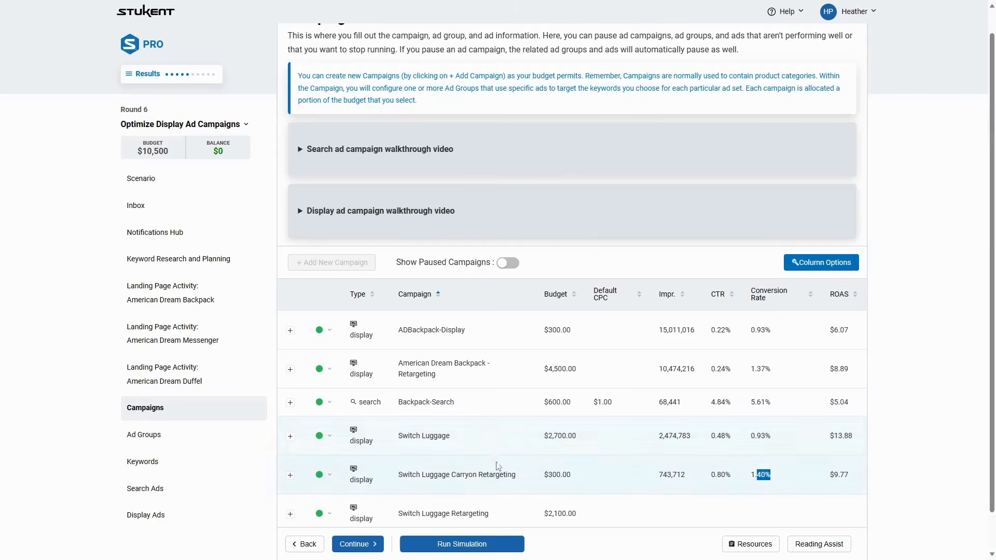
scroll(440, 452, down, 1)
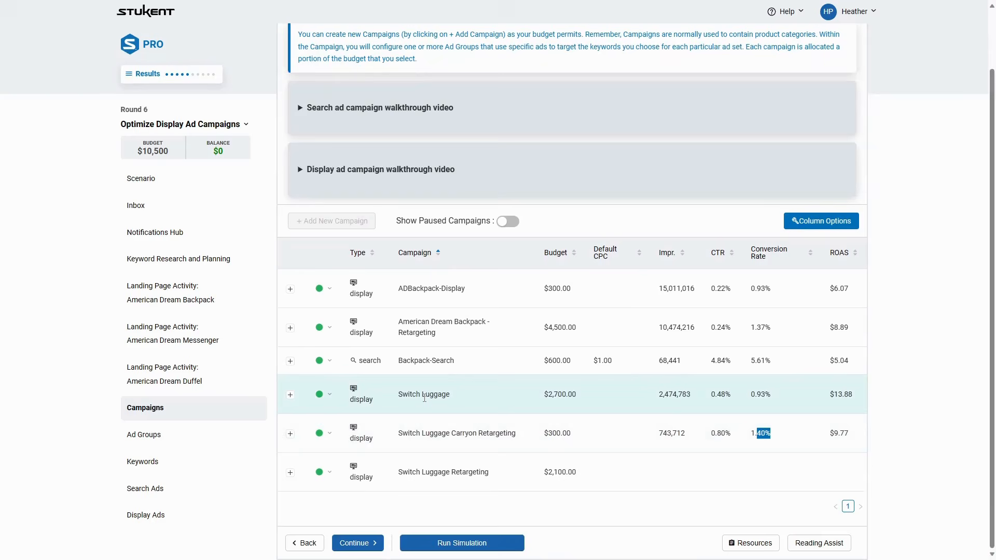
drag(400, 395, 463, 396)
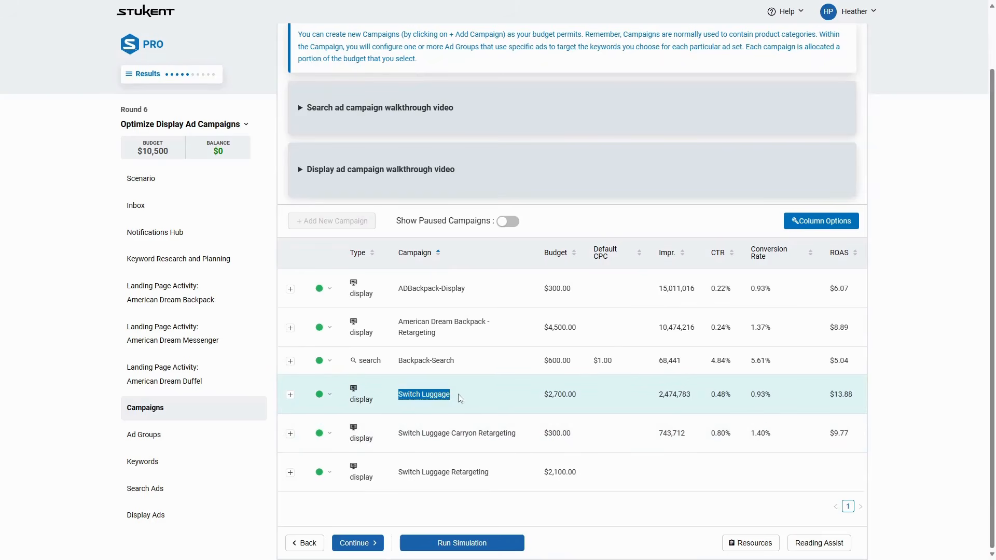
click(433, 391)
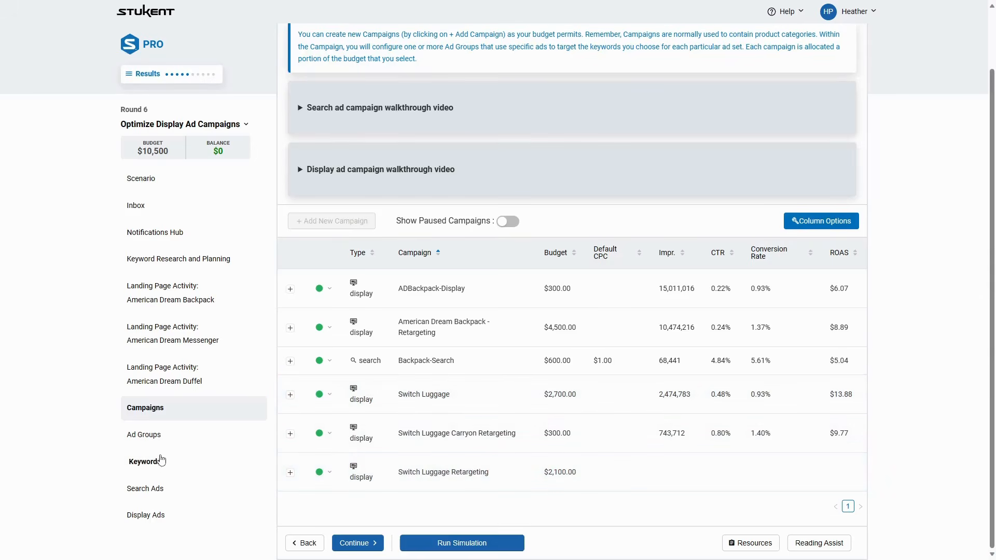
Check the performance of the search ads, and view the keywords and ad groups
click(178, 500)
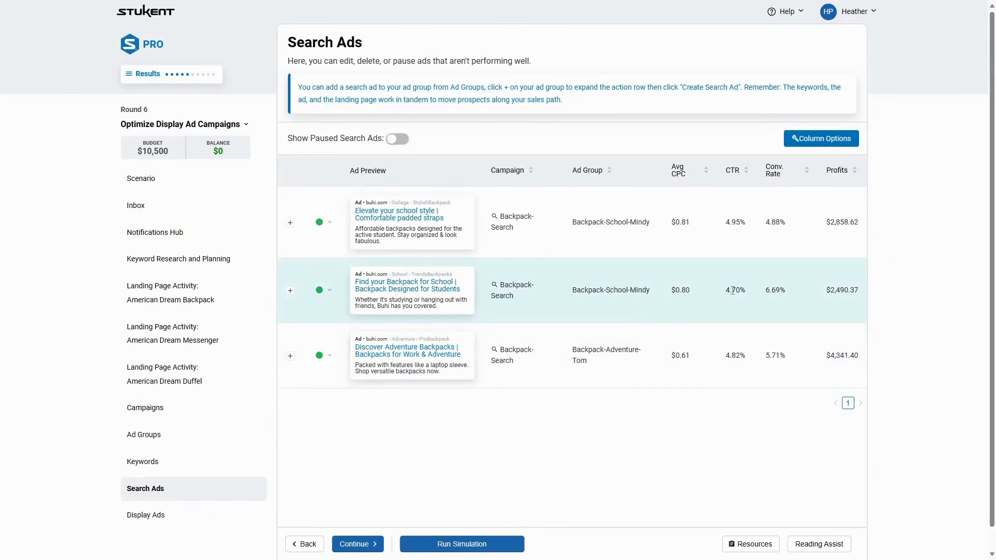
click(195, 467)
click(197, 439)
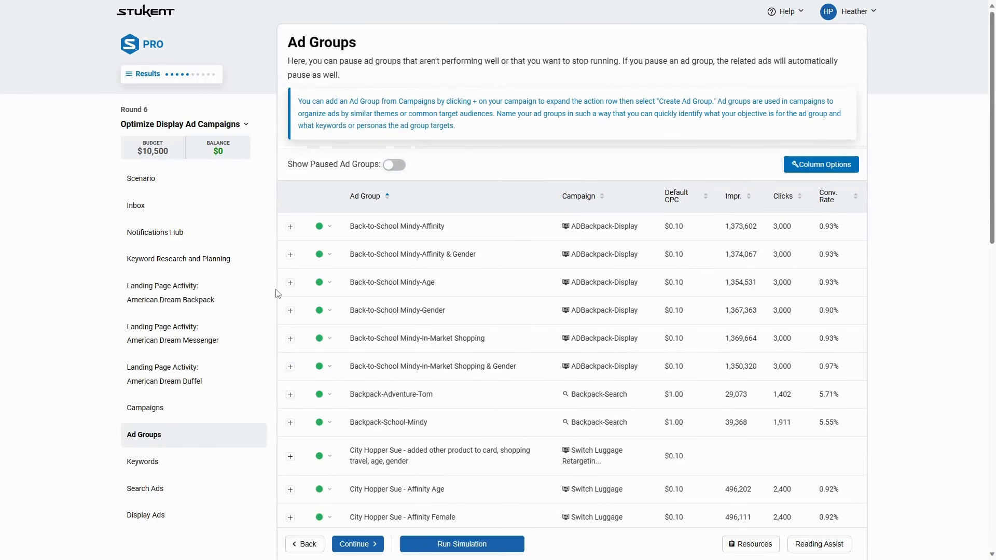
Review the Round 5 results, including the search ads' keyword quality ratings and the display ads' returns, and close them
click(169, 73)
click(291, 150)
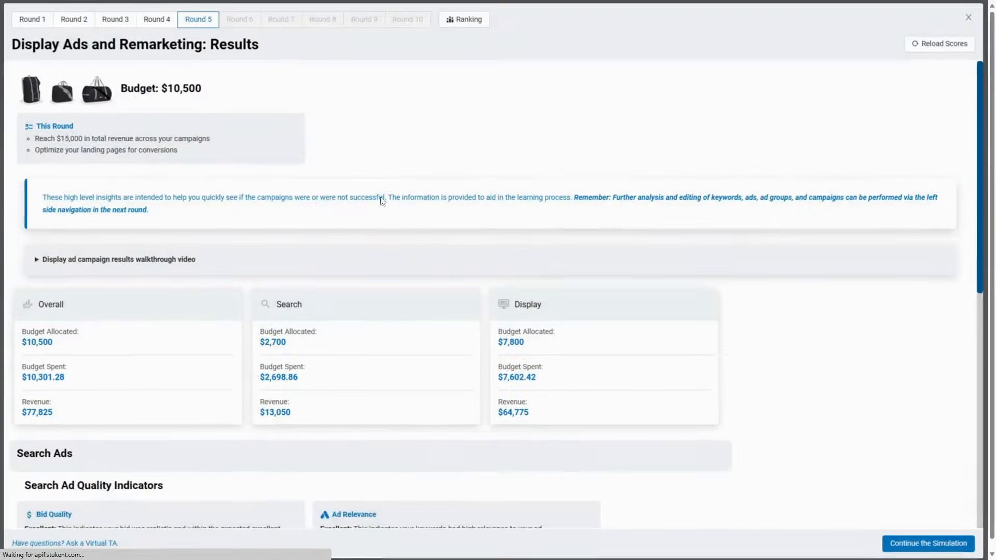
scroll(294, 346, down, 5)
scroll(294, 346, up, 1)
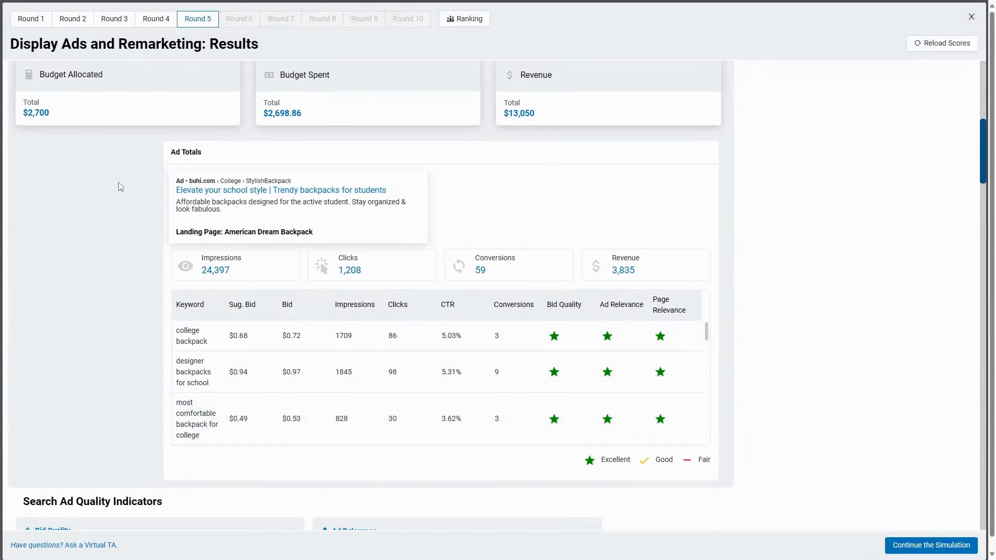
scroll(697, 342, down, 5)
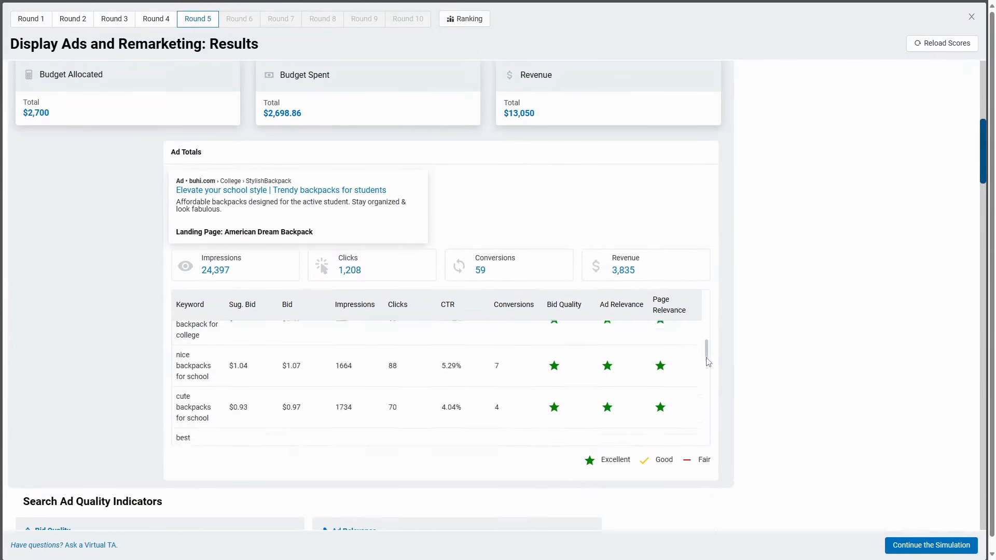
scroll(714, 413, up, 1)
scroll(714, 413, down, 15)
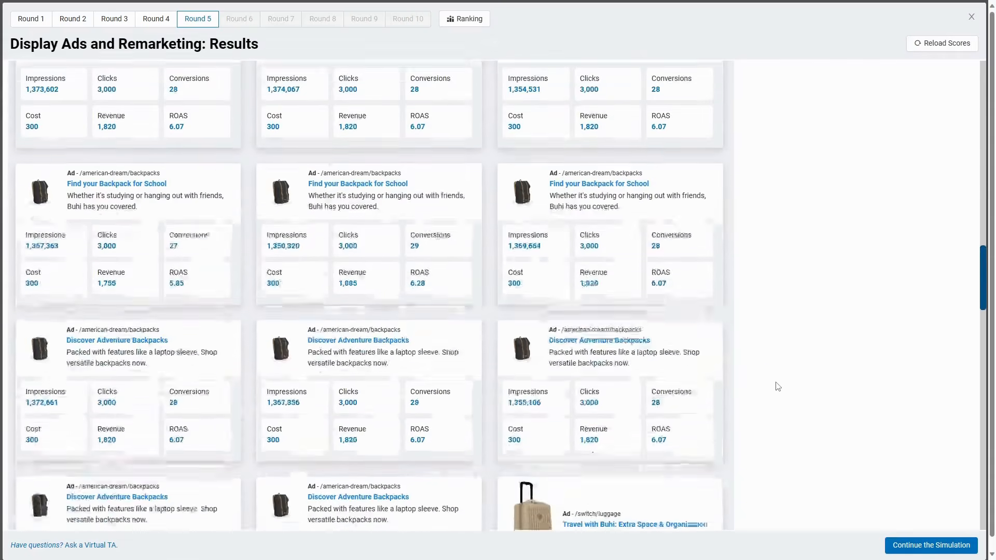
scroll(783, 361, up, 12)
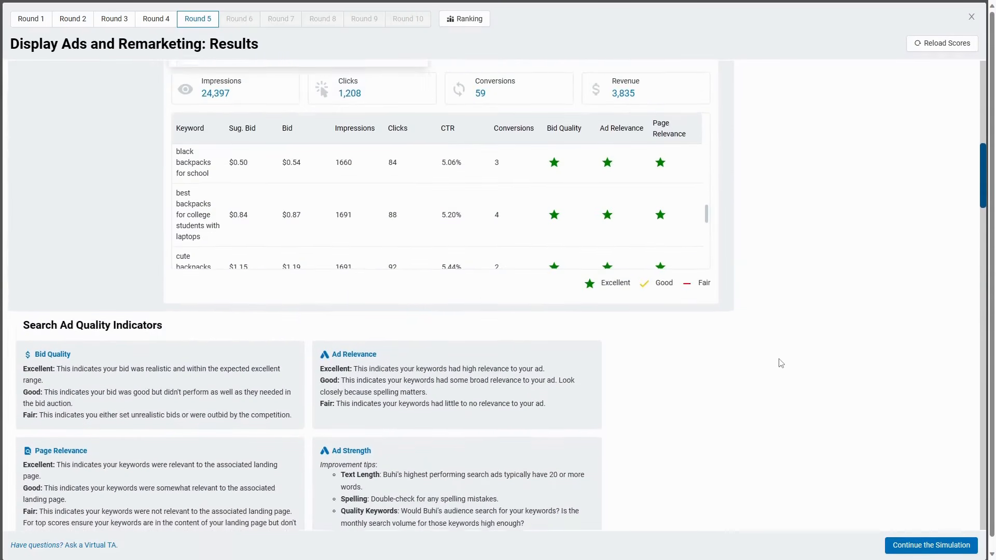
scroll(706, 307, down, 5)
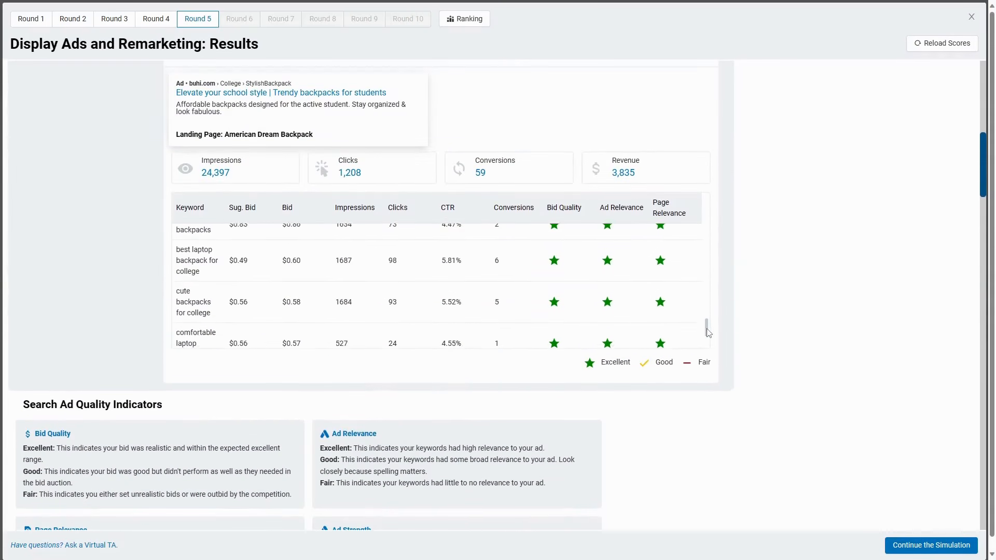
scroll(677, 416, down, 4)
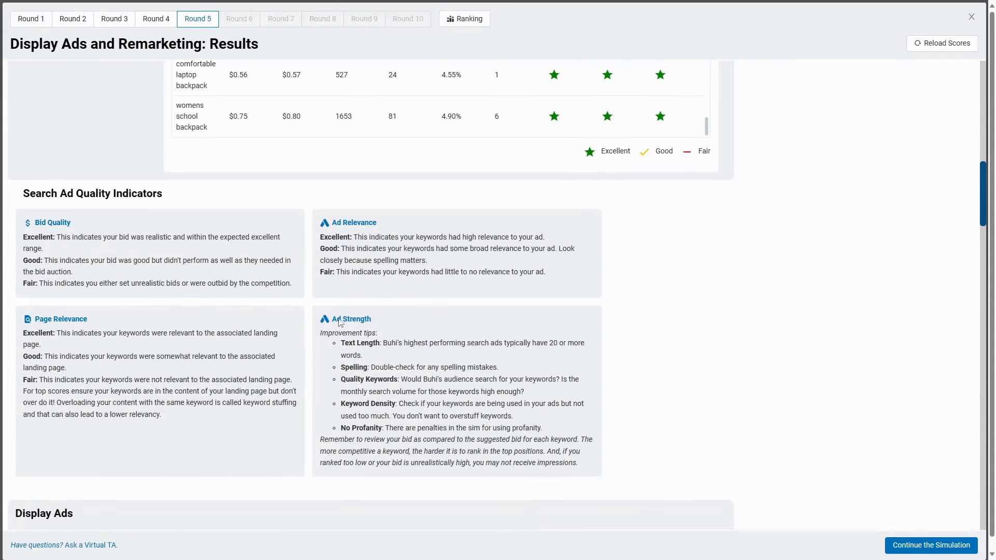
scroll(521, 346, up, 1)
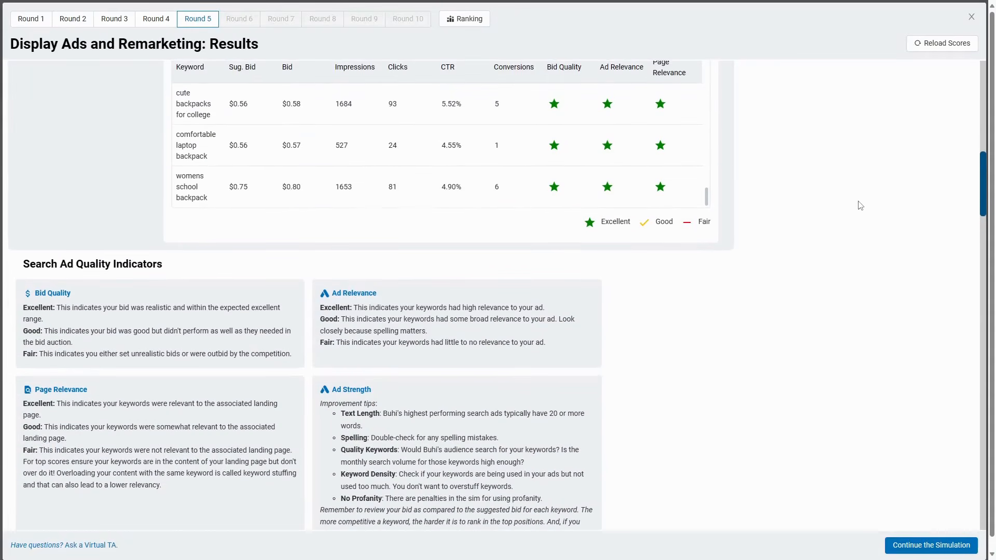
click(971, 19)
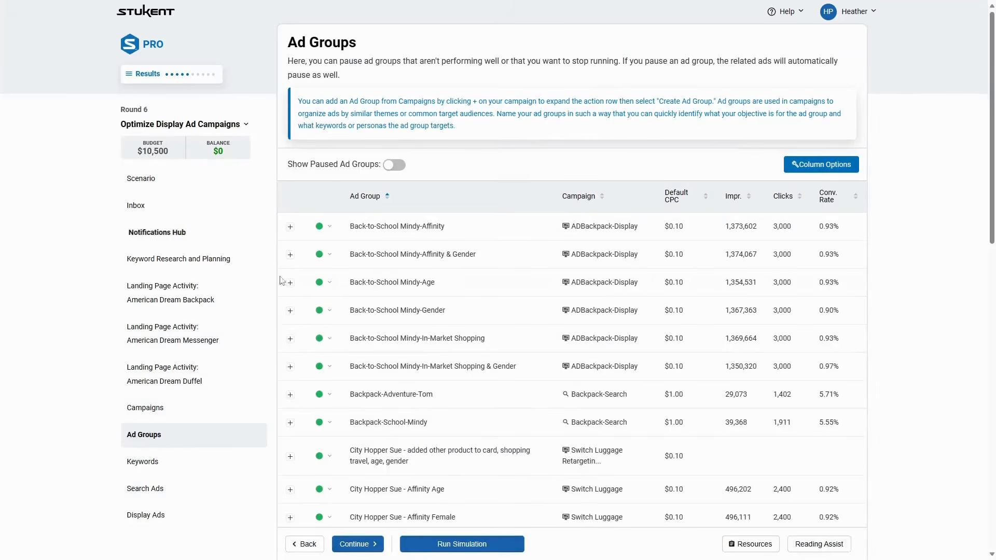
Check whether Round 6 is ready to simulate, choose to keep working, and return to the campaign list
click(450, 545)
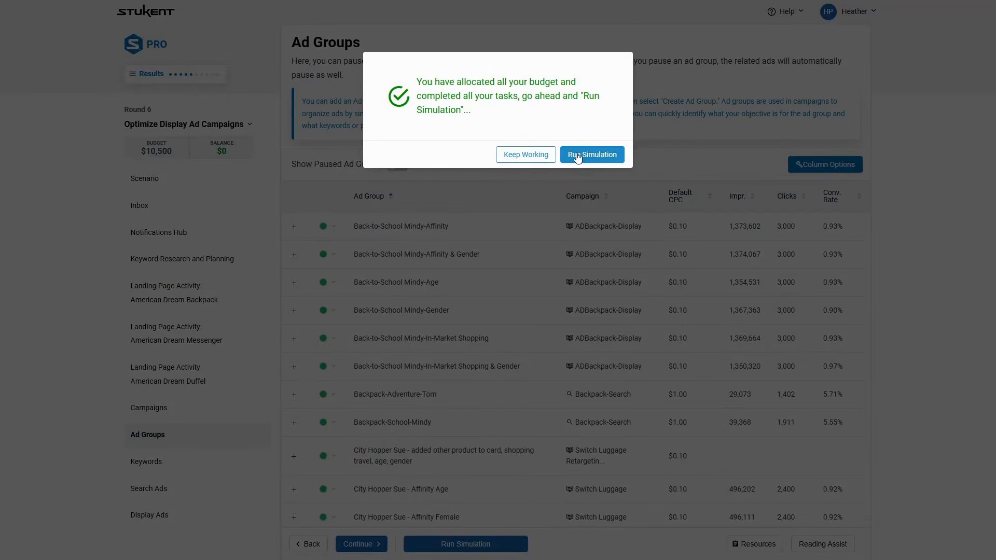
click(519, 155)
click(227, 412)
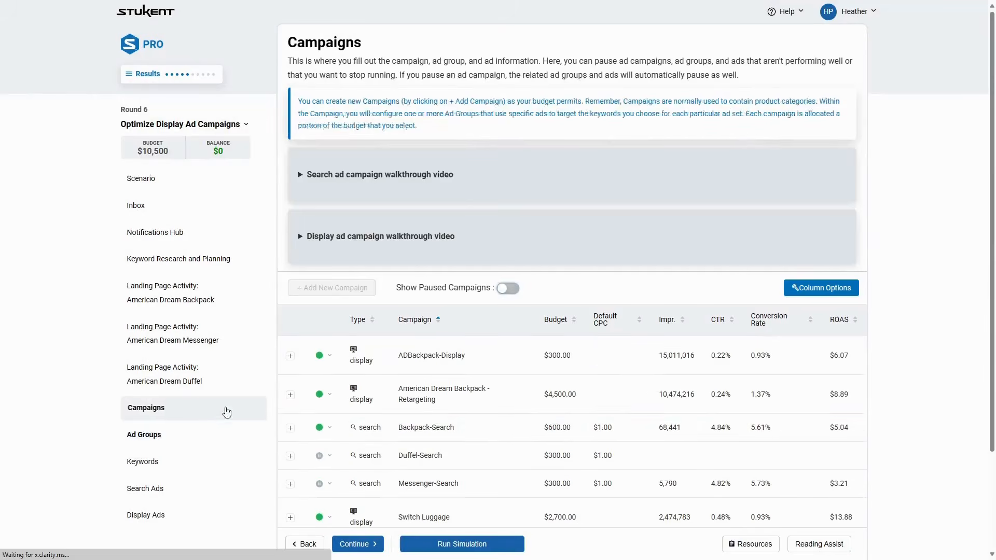
Look through the assigned product lines' landing pages document in the resources, and close the resources
scroll(438, 431, down, 3)
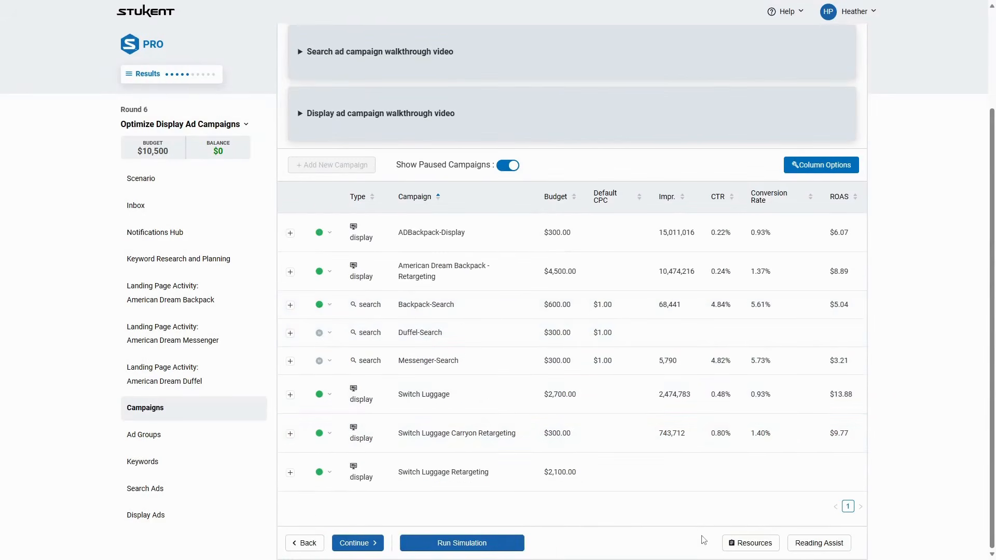
click(747, 543)
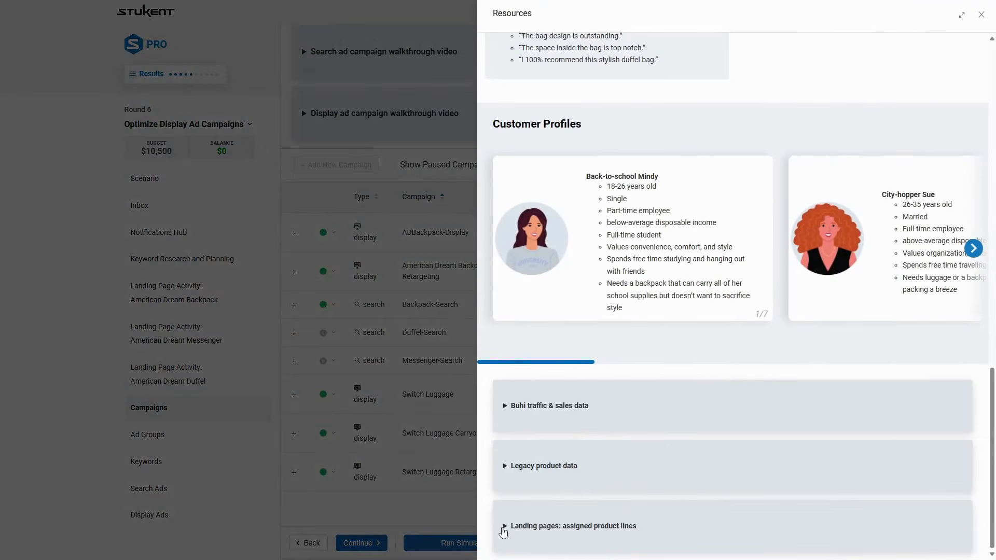
click(504, 526)
scroll(627, 435, down, 5)
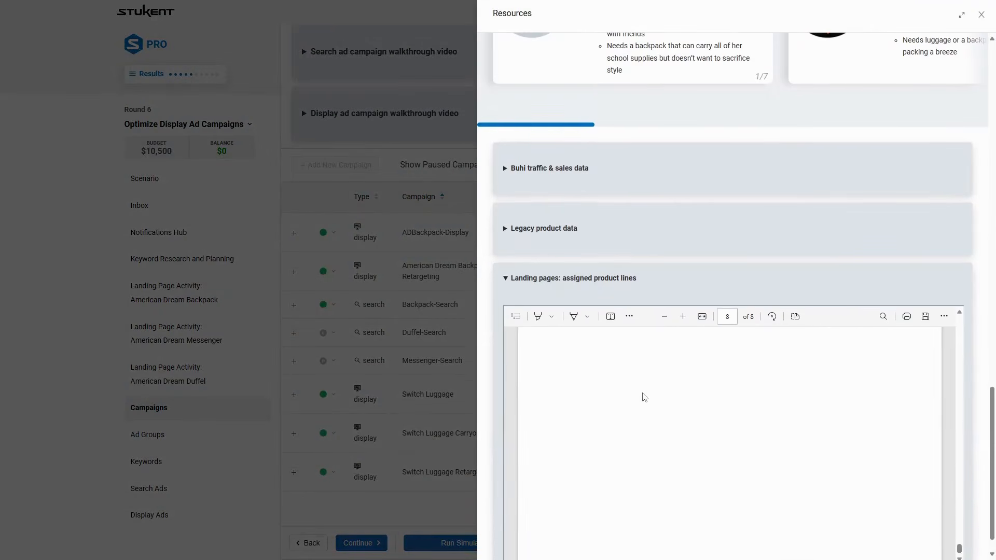
scroll(827, 423, up, 5)
drag(960, 500, 959, 322)
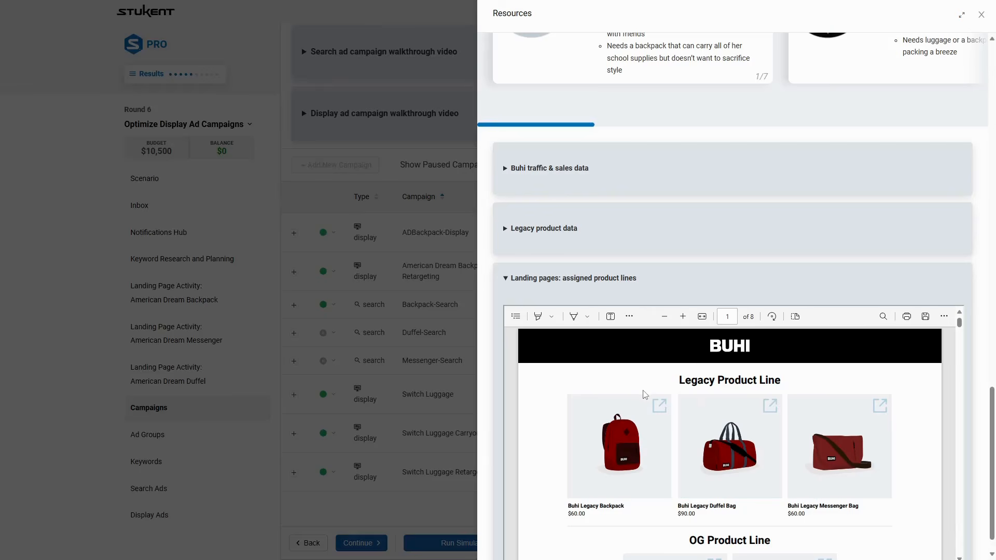
scroll(645, 396, down, 1)
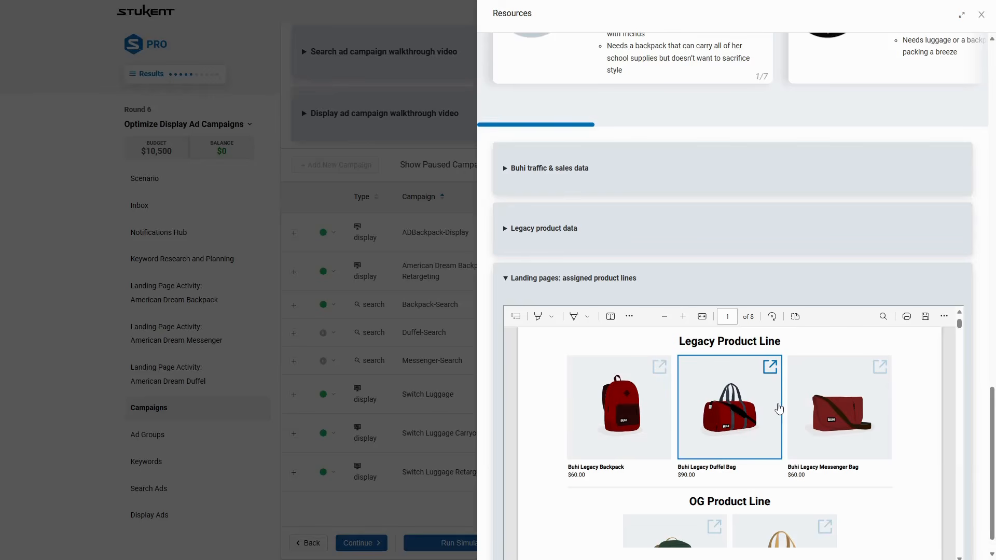
scroll(676, 402, down, 3)
scroll(630, 399, up, 3)
scroll(662, 405, up, 1)
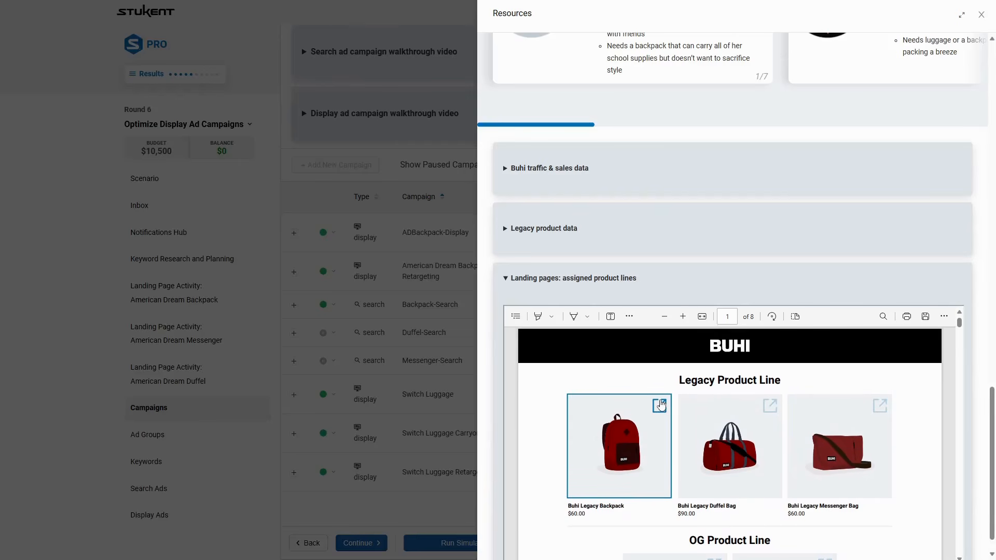
click(505, 279)
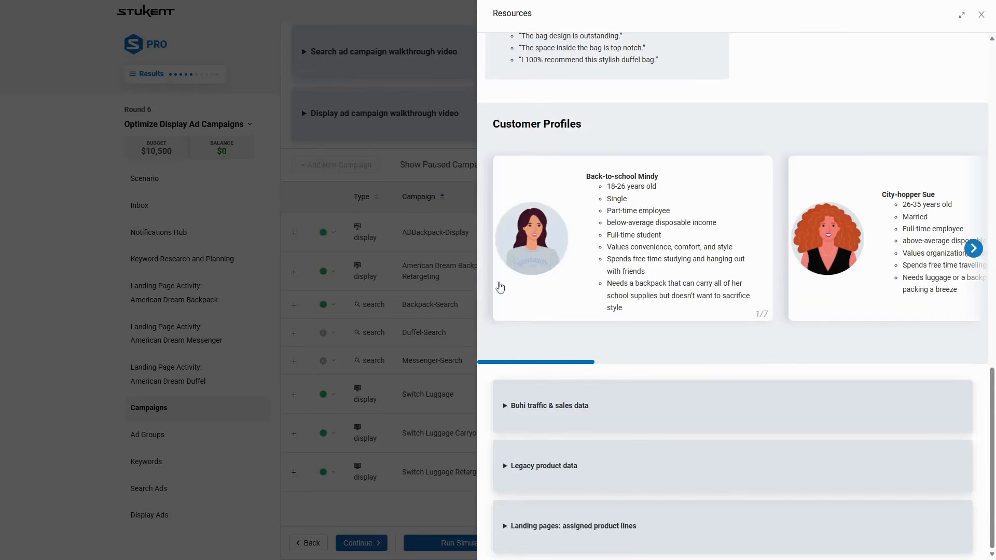
click(431, 362)
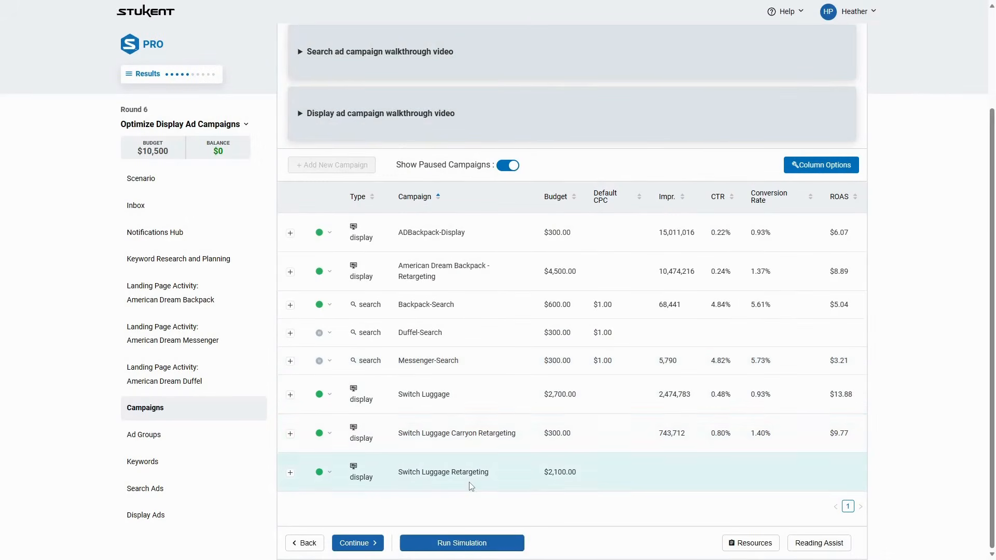
Run the simulation for Round 6
click(466, 542)
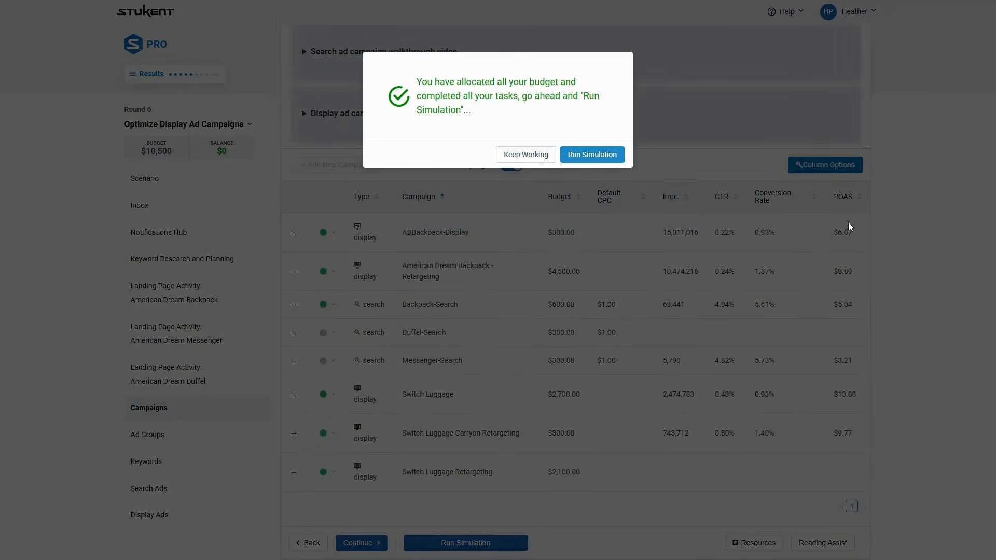
click(592, 157)
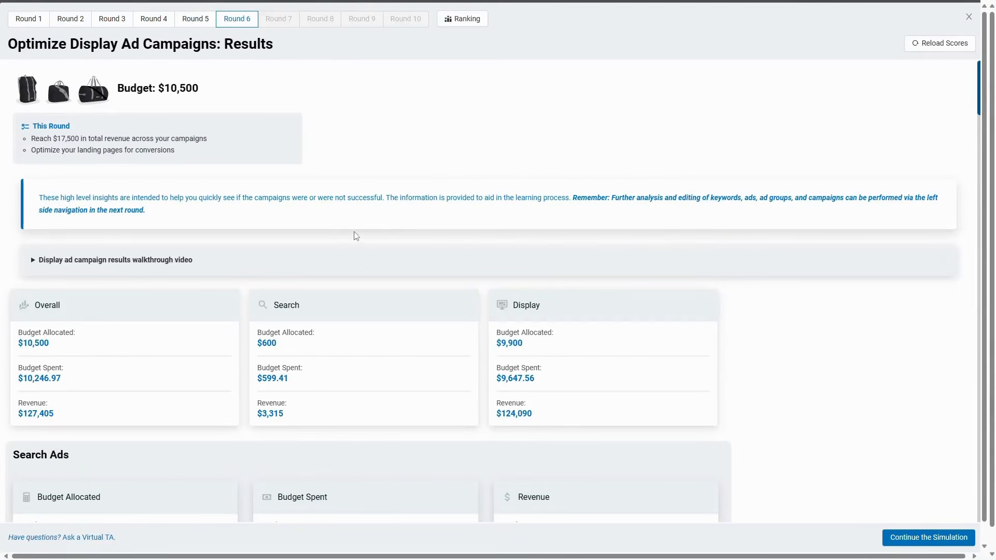
Review the Round 6 results for search and display ads, including the display ads' total budget allocated and spent
scroll(391, 235, down, 1)
scroll(571, 270, down, 4)
scroll(615, 278, down, 14)
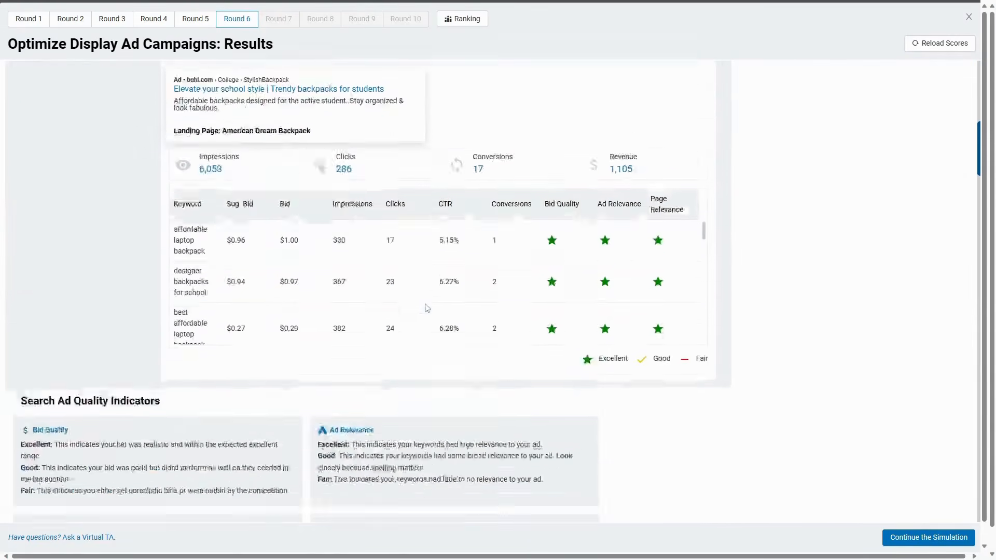
scroll(678, 314, up, 2)
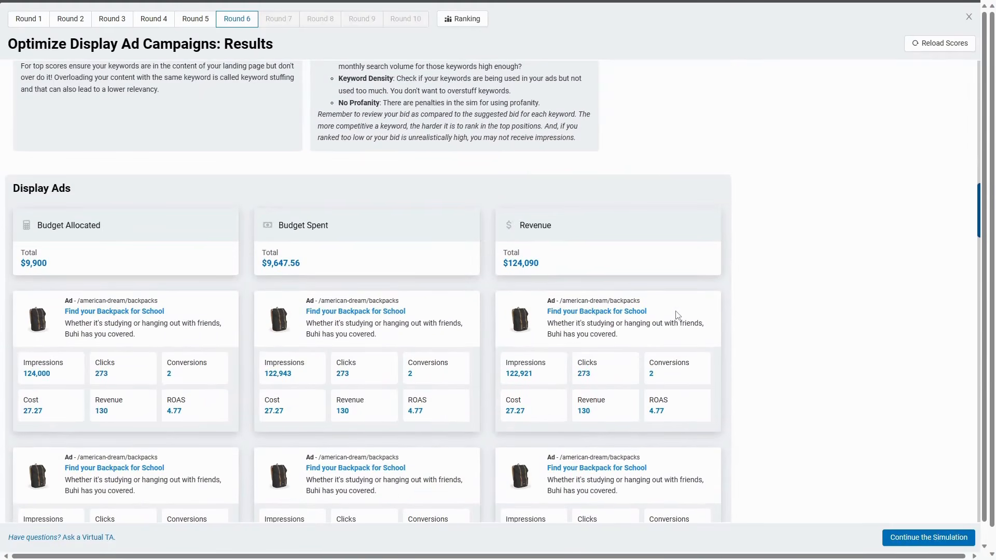
drag(36, 227, 110, 249)
click(304, 262)
drag(273, 251, 306, 269)
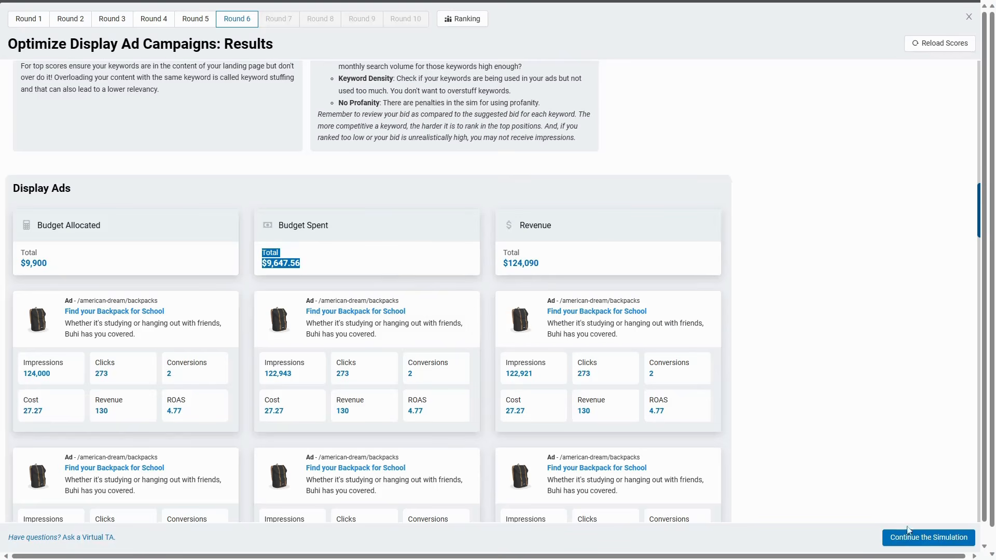
Try to view the ranking, and continue the simulation into Round 7
click(466, 18)
scroll(491, 60, up, 15)
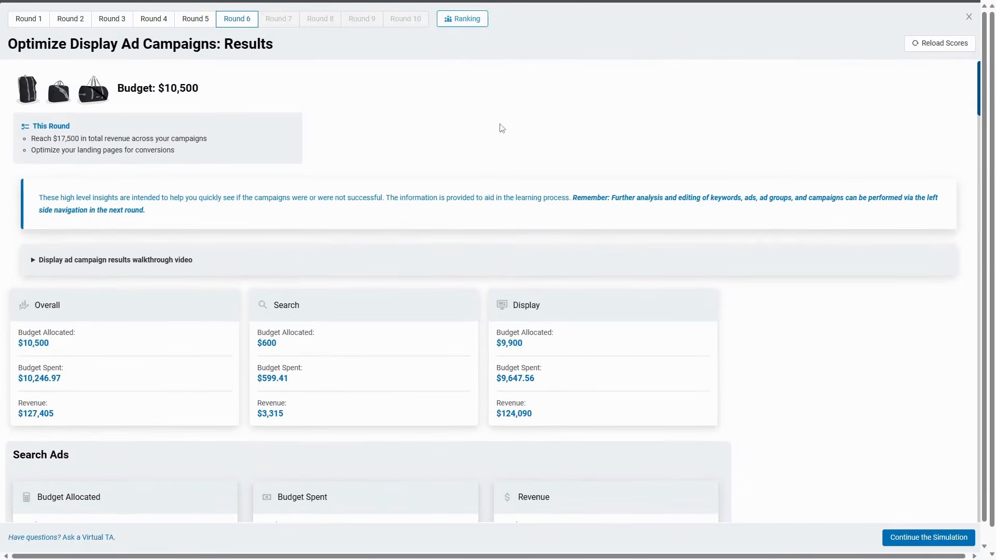
click(919, 539)
Reopen the Optimize Display Ad Campaigns results and check the profit in the Round 6 ranking
click(148, 73)
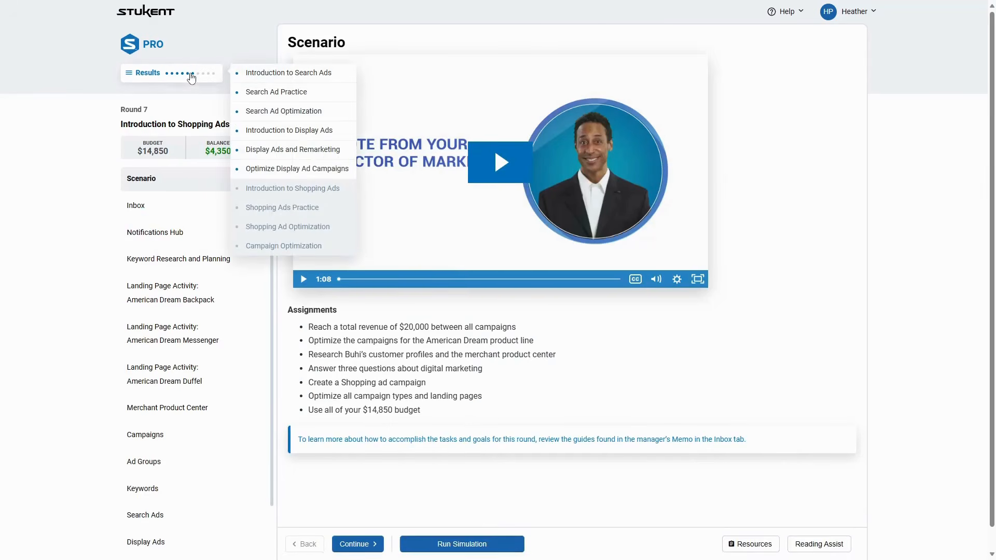
click(272, 173)
click(457, 20)
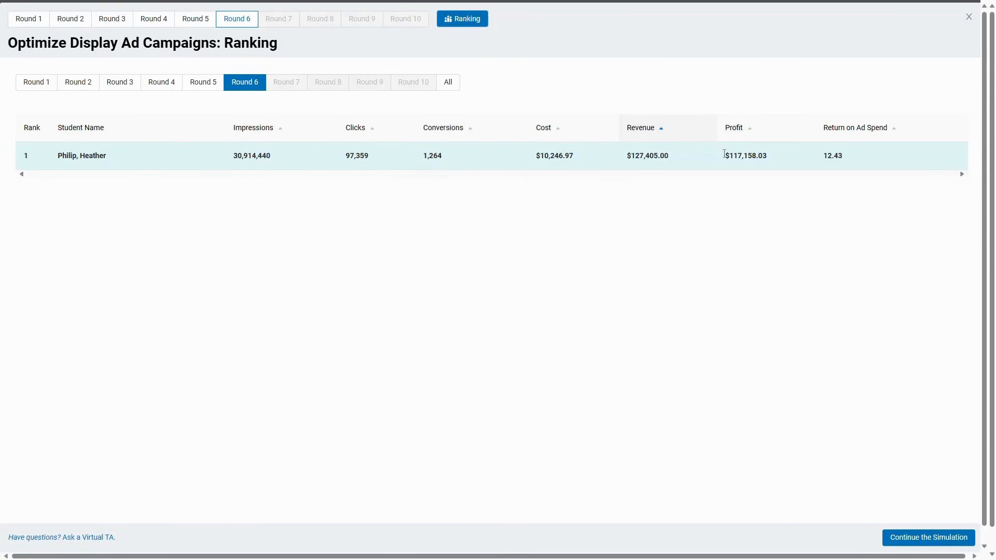
drag(728, 153, 772, 163)
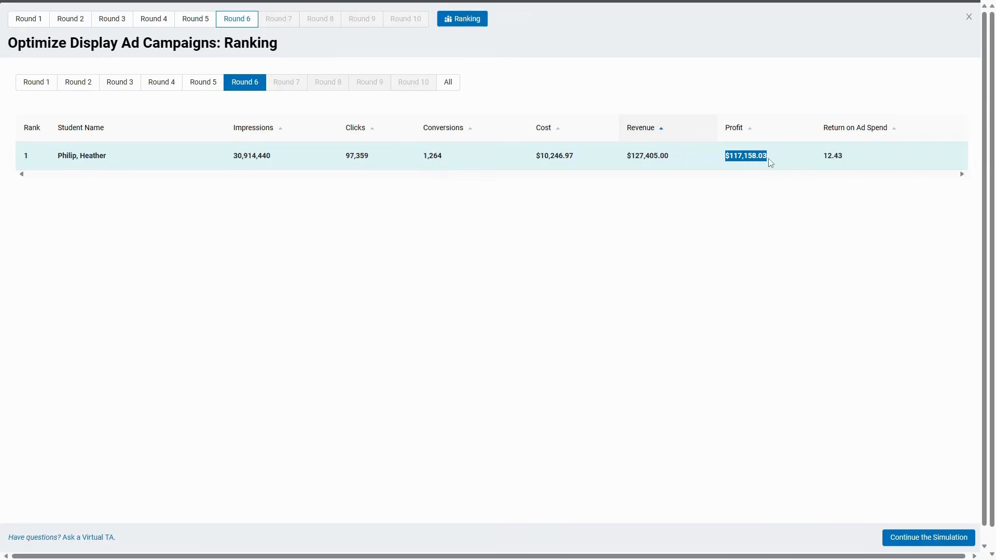
click(773, 163)
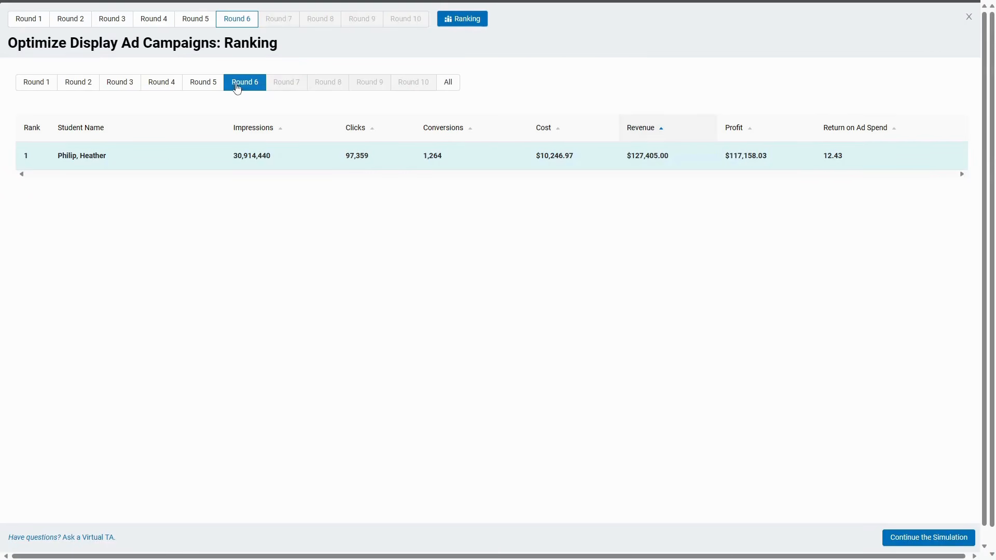
Compare the Round 5 ranking figures with those of Round 6, including revenue, profit and return on ad spend
click(203, 86)
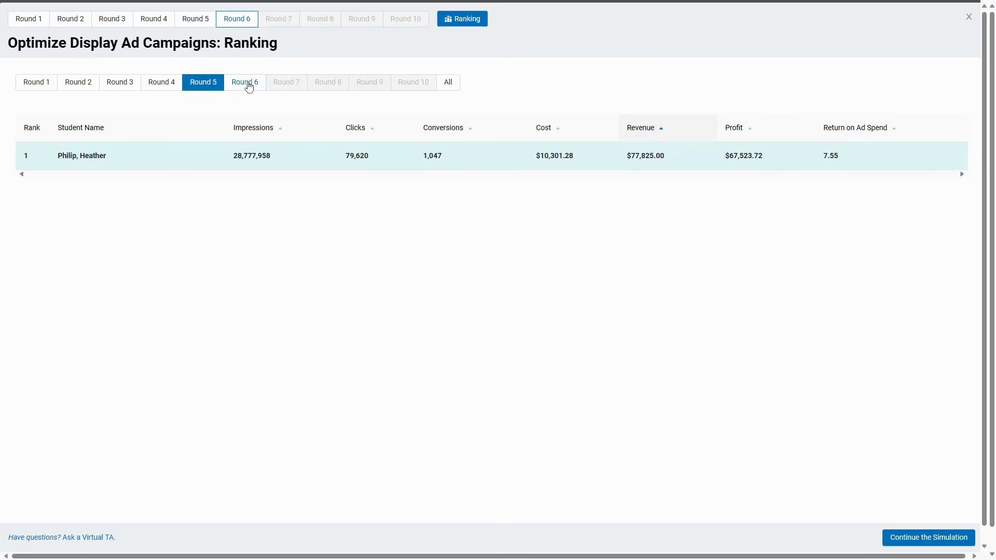
click(247, 85)
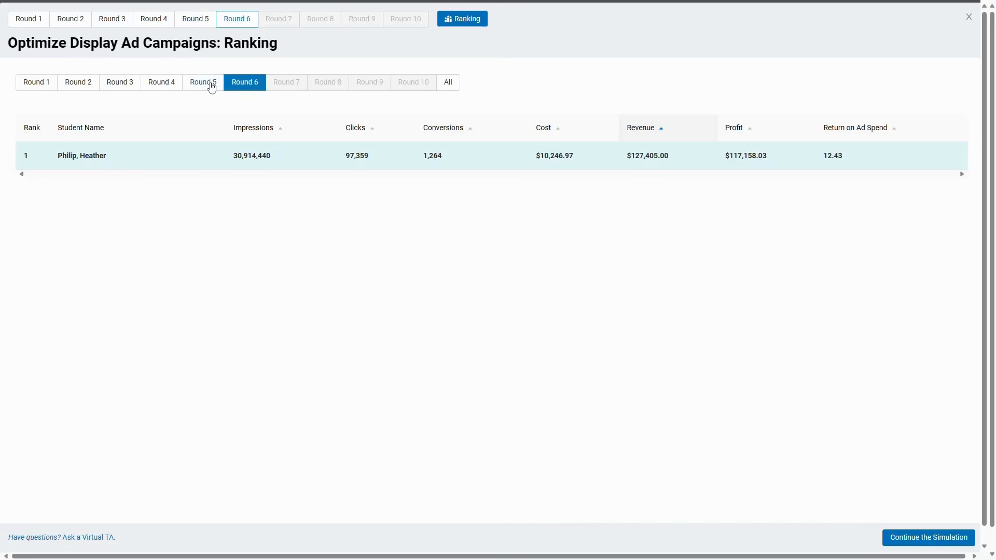
click(210, 84)
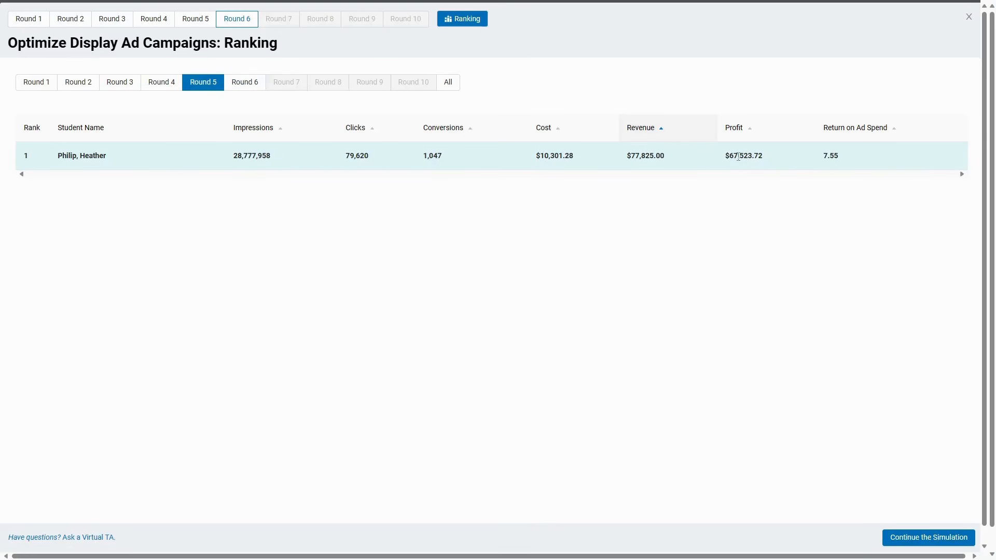
click(250, 86)
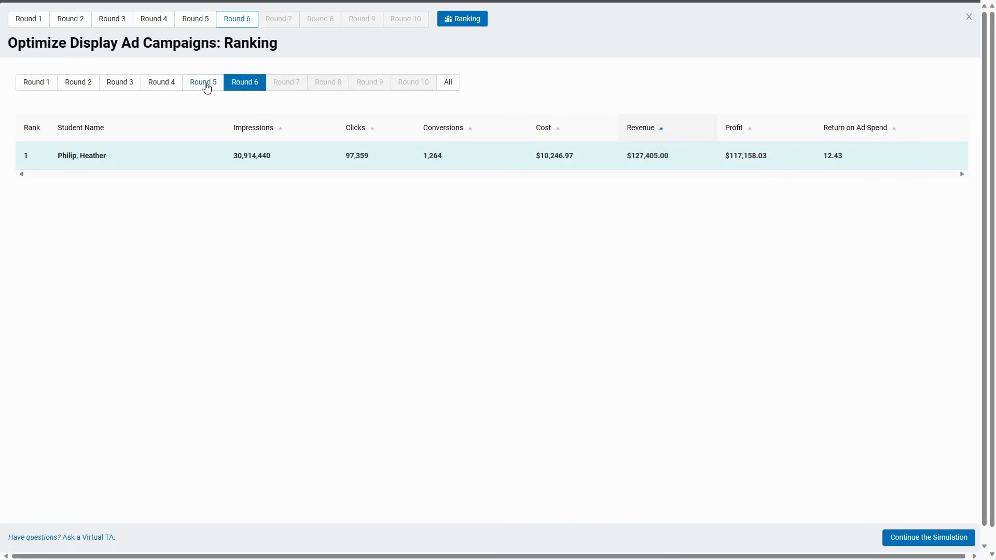
click(207, 86)
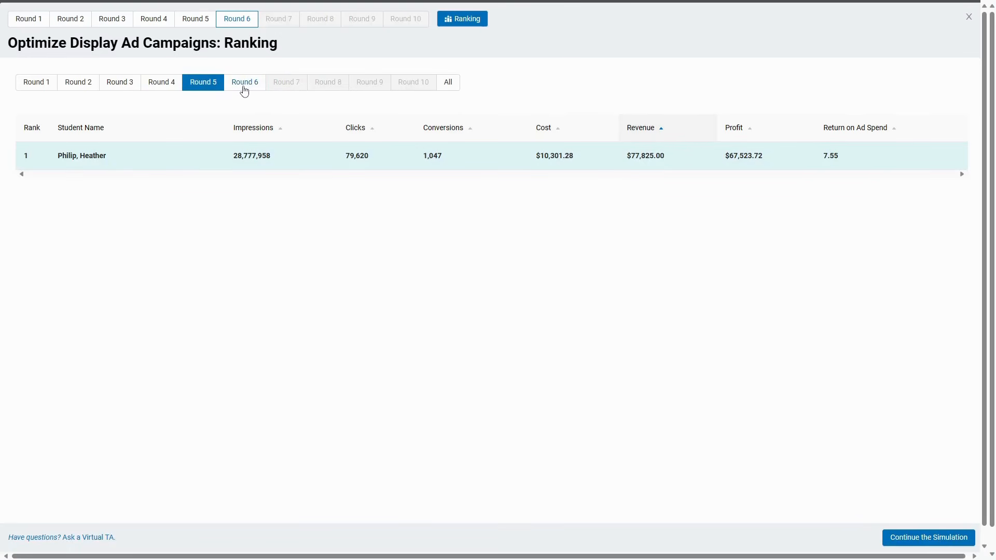
click(245, 90)
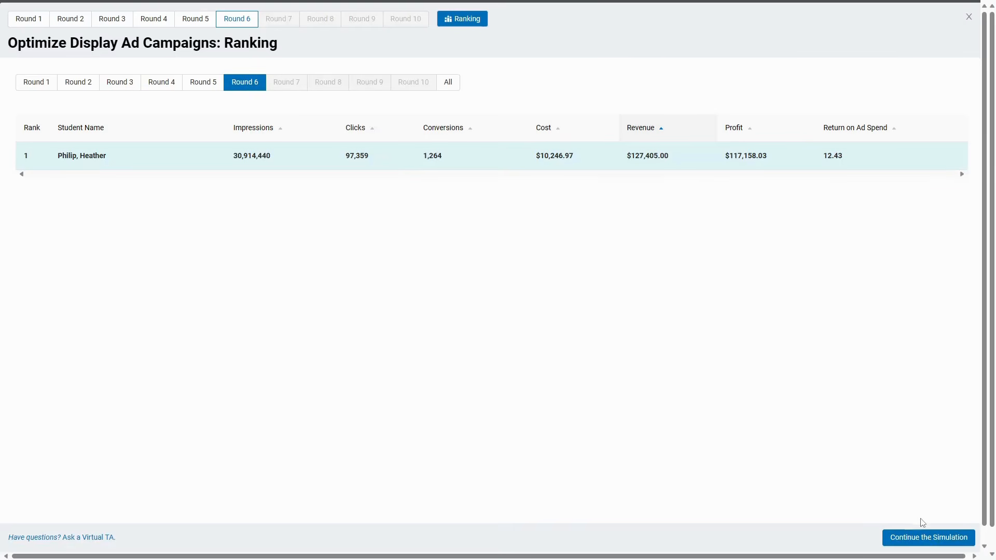
Leave the ranking and open the Round 7 campaign list
click(923, 537)
scroll(218, 394, down, 1)
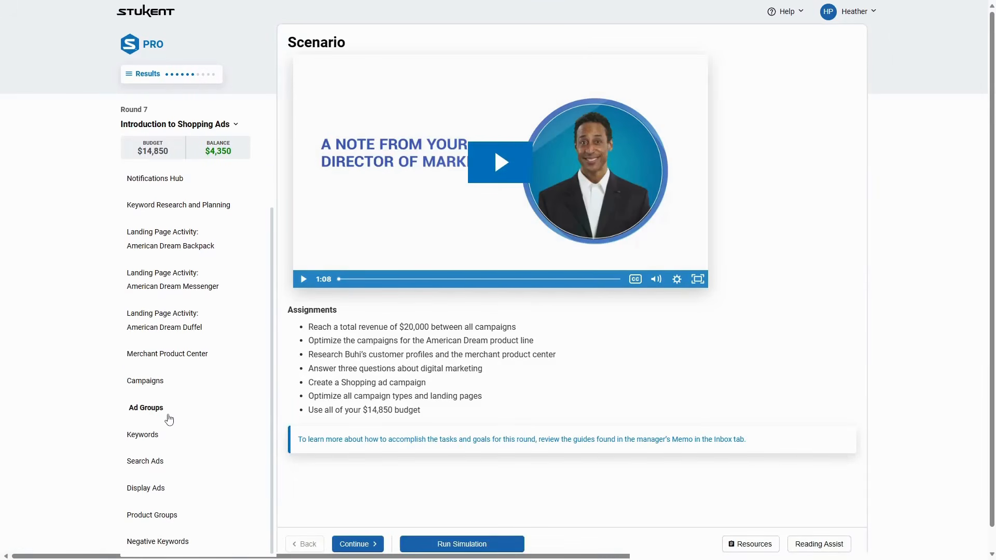
click(174, 388)
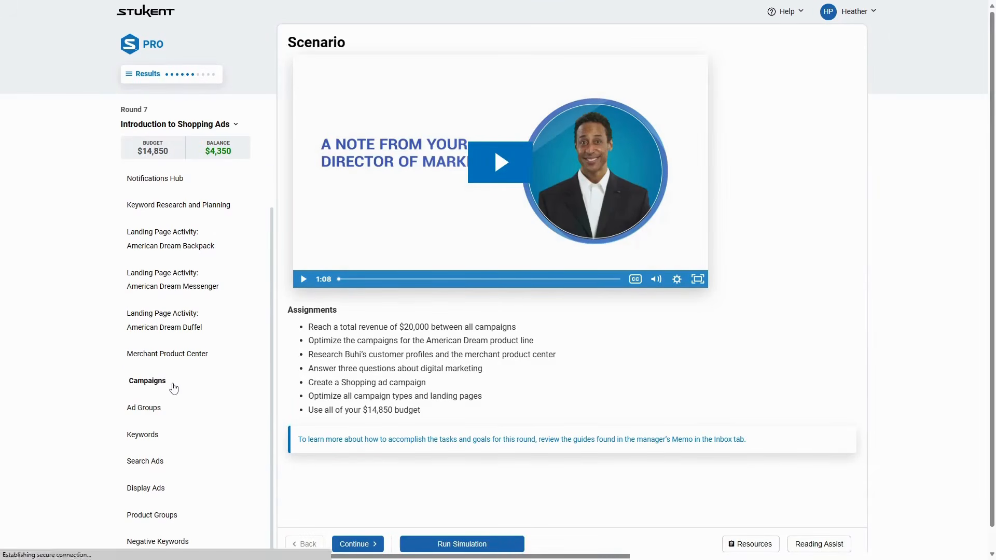
scroll(726, 260, down, 3)
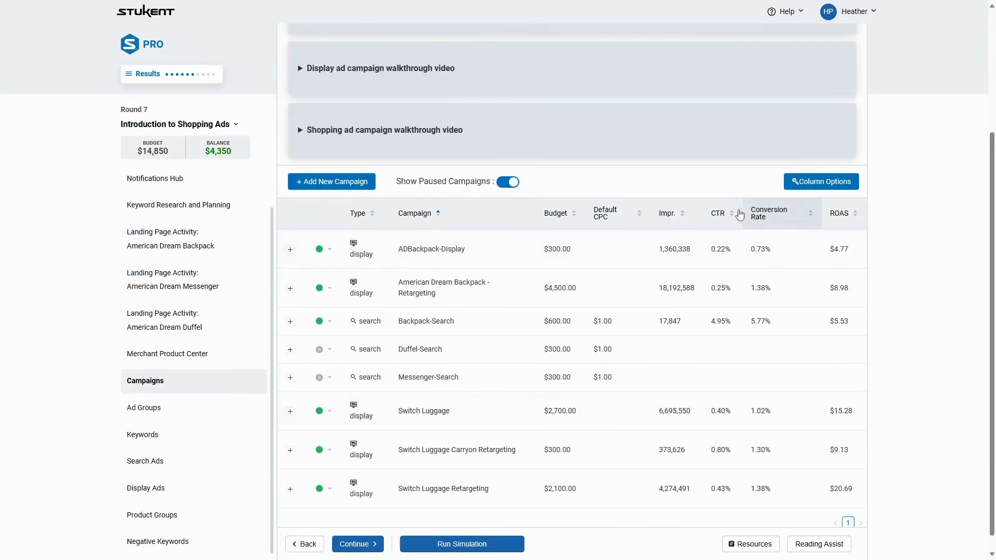
Show the Revenue and Profits columns in the campaign table, clear its sorting by campaign name and hide paused campaigns
click(821, 182)
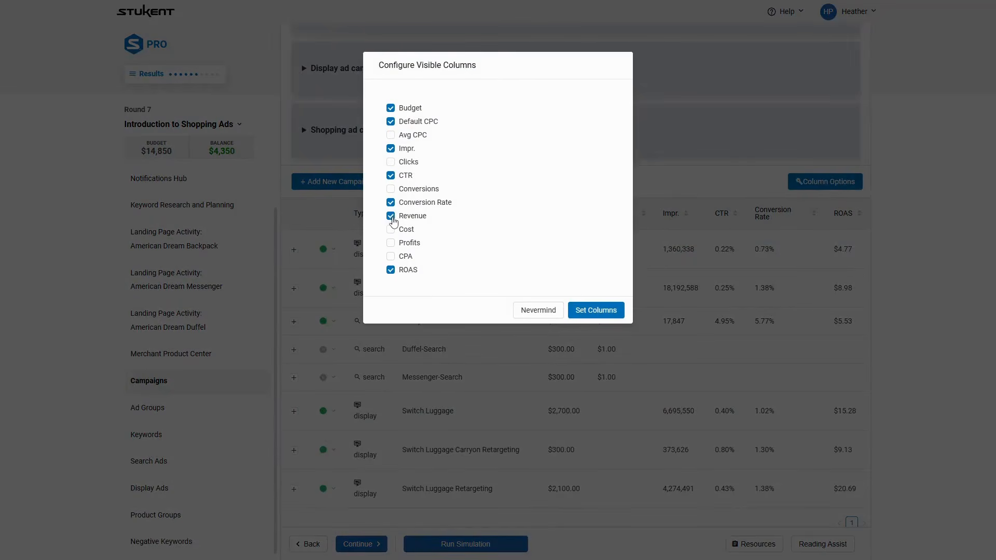
click(391, 243)
click(625, 312)
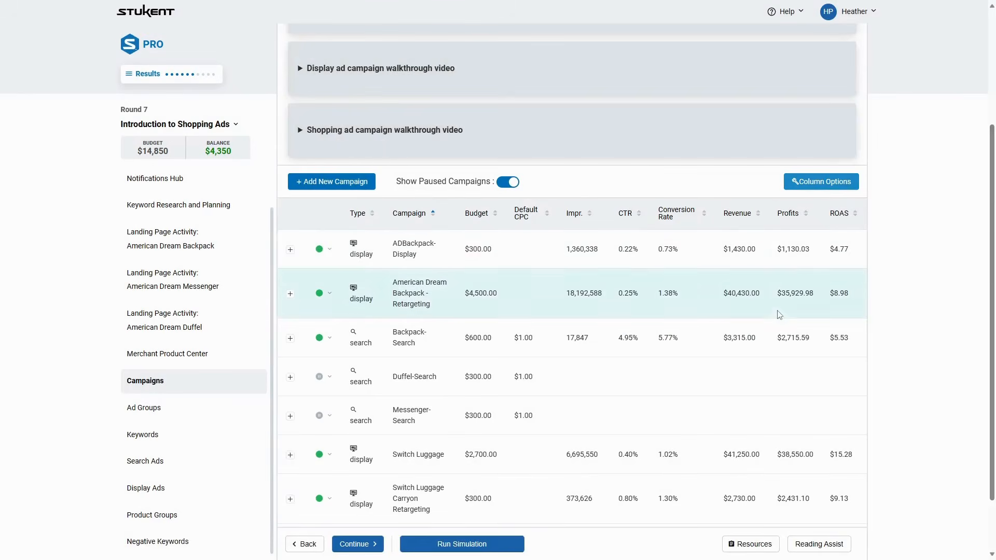
click(422, 219)
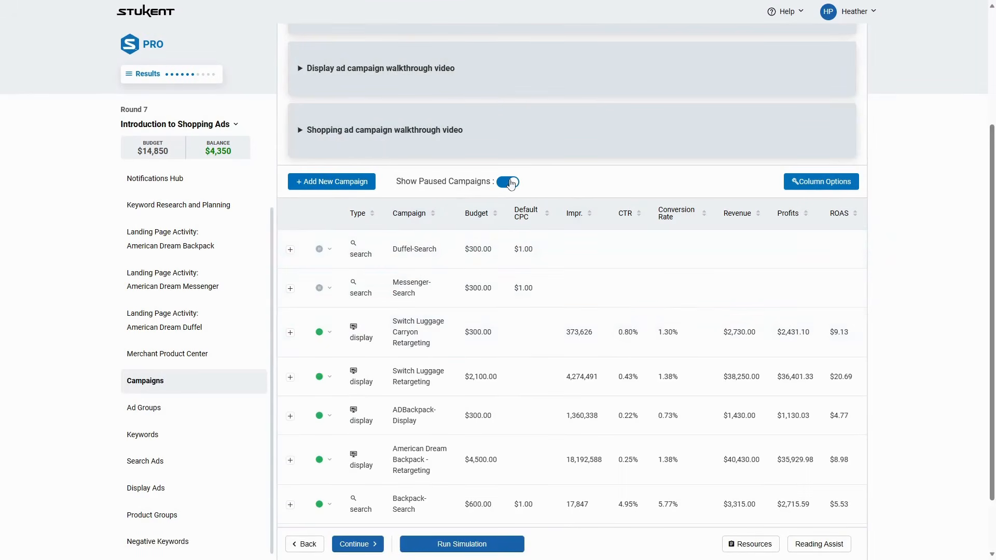
click(510, 182)
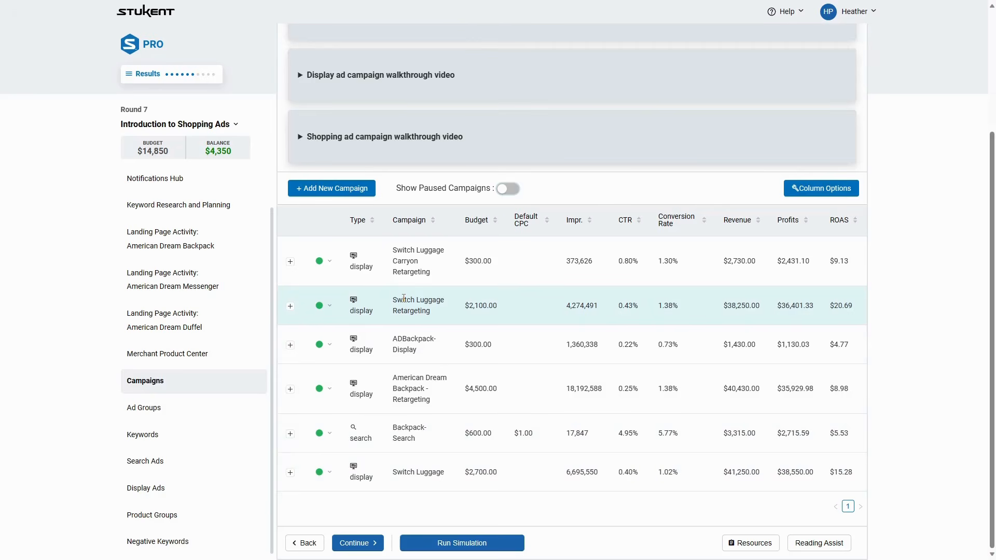
Examine the Switch Luggage Retargeting campaign's impressions, conversion rate, profits and ROAS against the other campaigns
drag(404, 300, 785, 301)
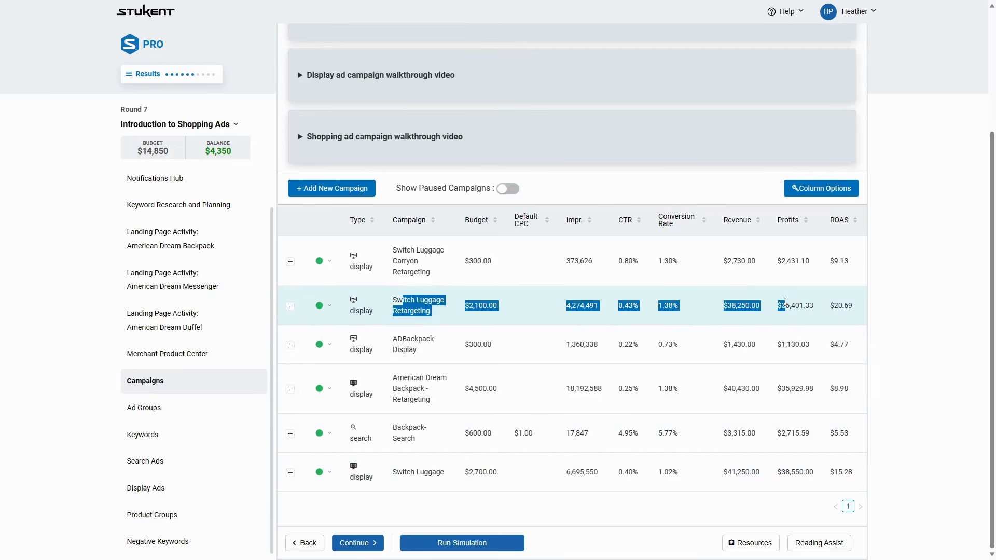
click(668, 306)
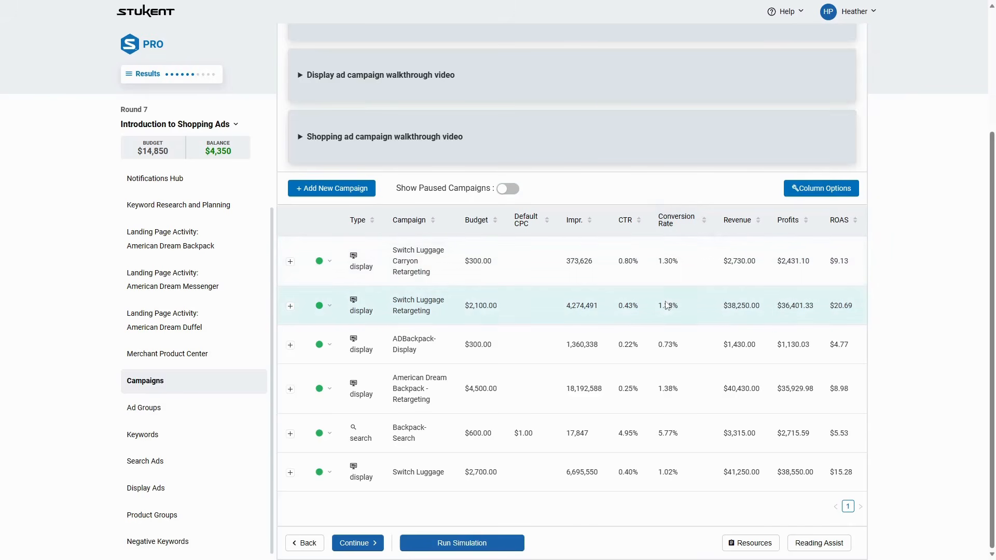
drag(566, 310, 609, 313)
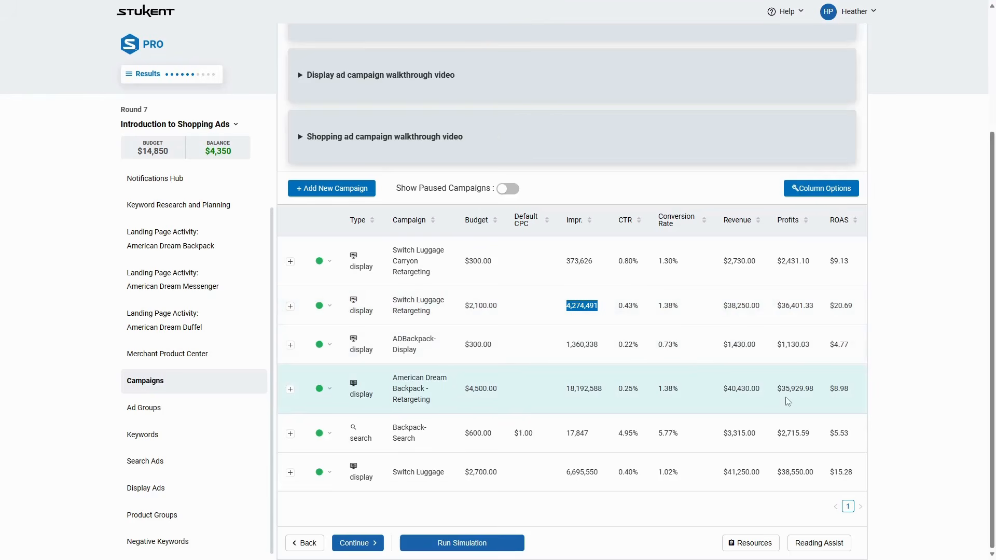
drag(830, 306, 856, 312)
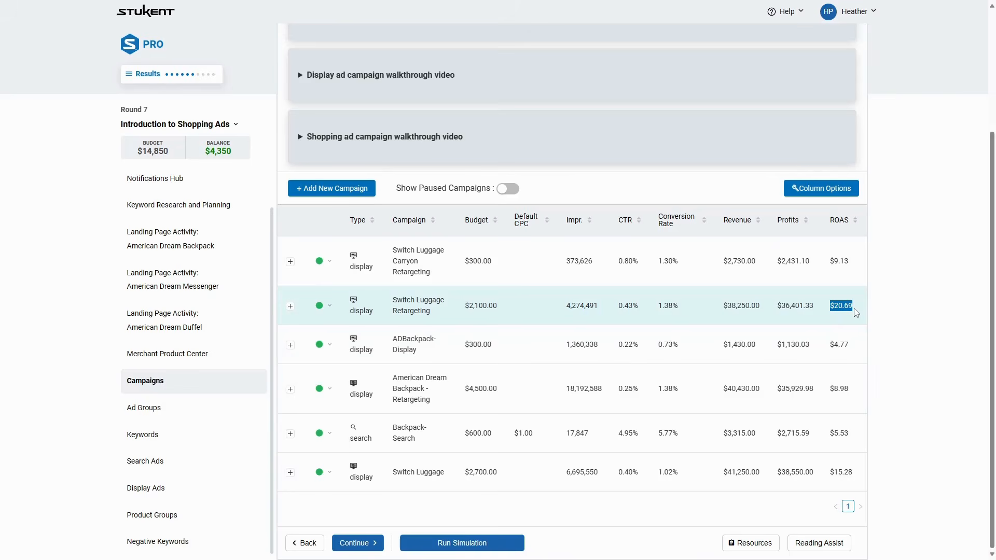
Add the Cost and CPA columns to the campaign table
click(855, 311)
click(823, 192)
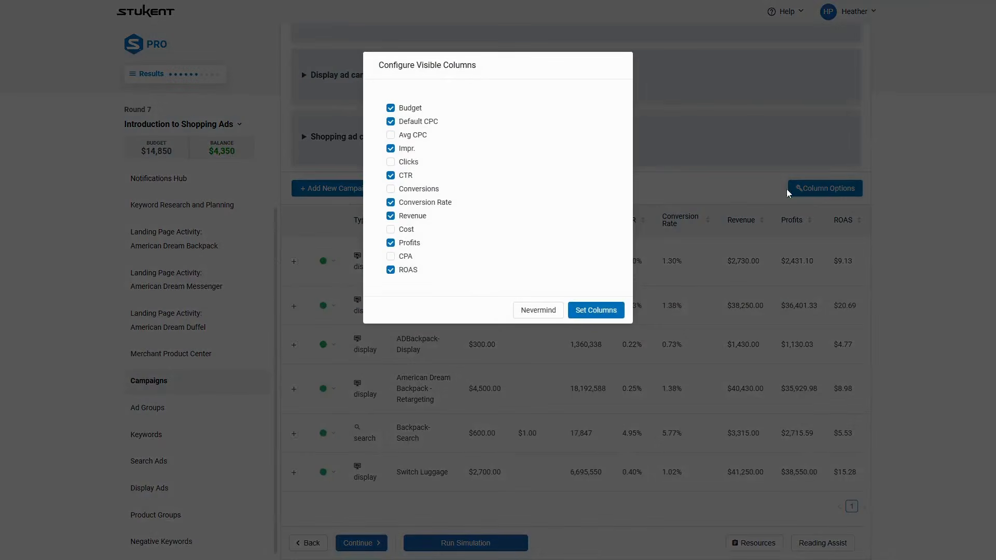
click(390, 230)
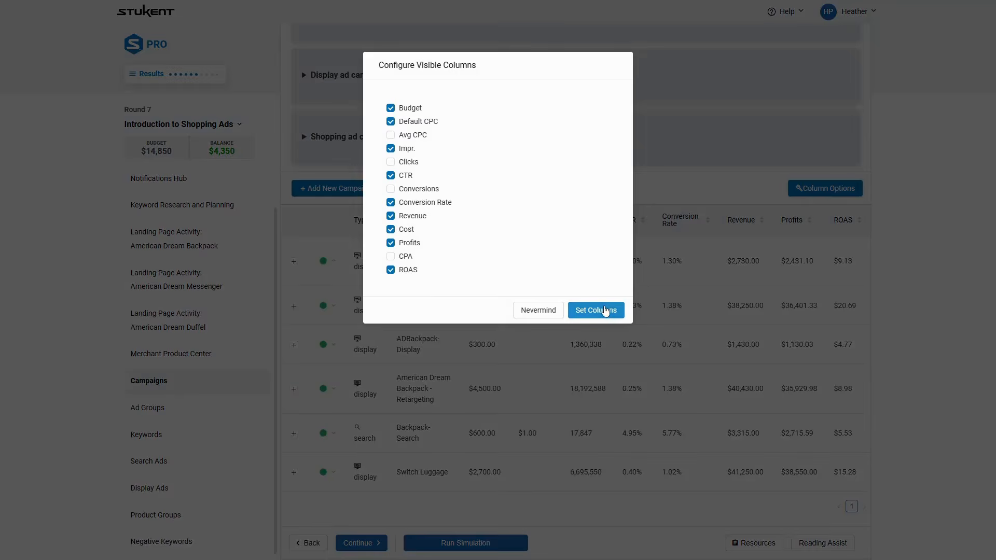
click(611, 309)
drag(781, 458, 910, 443)
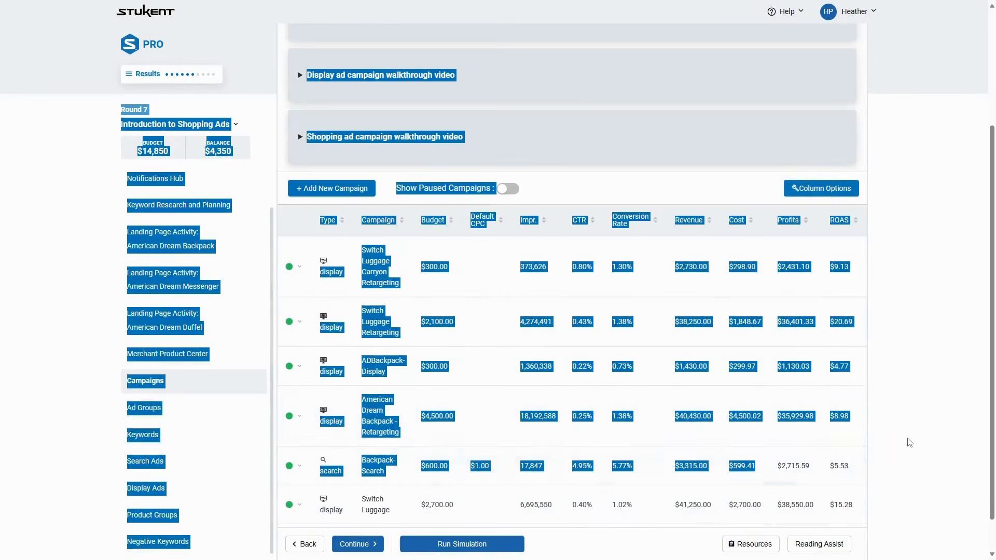
click(824, 347)
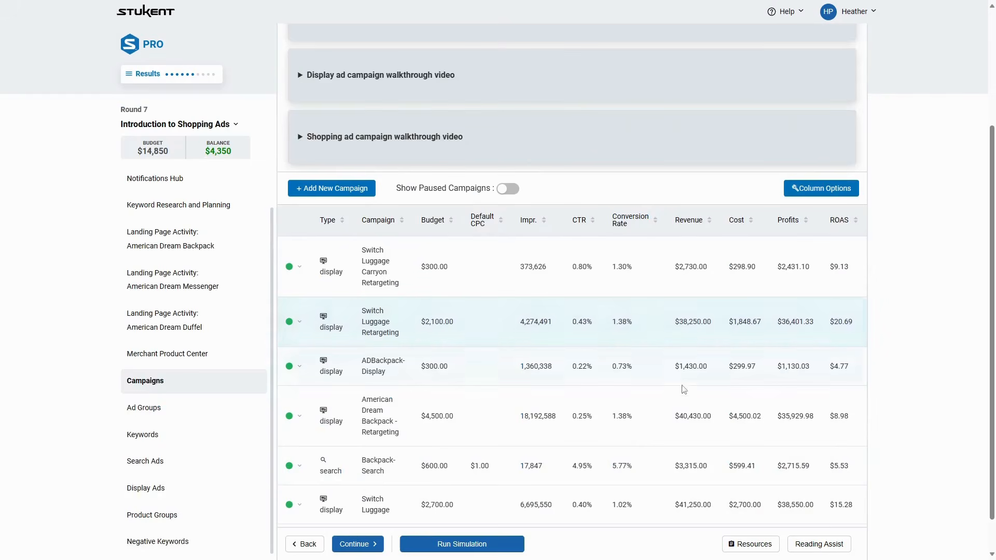
click(828, 191)
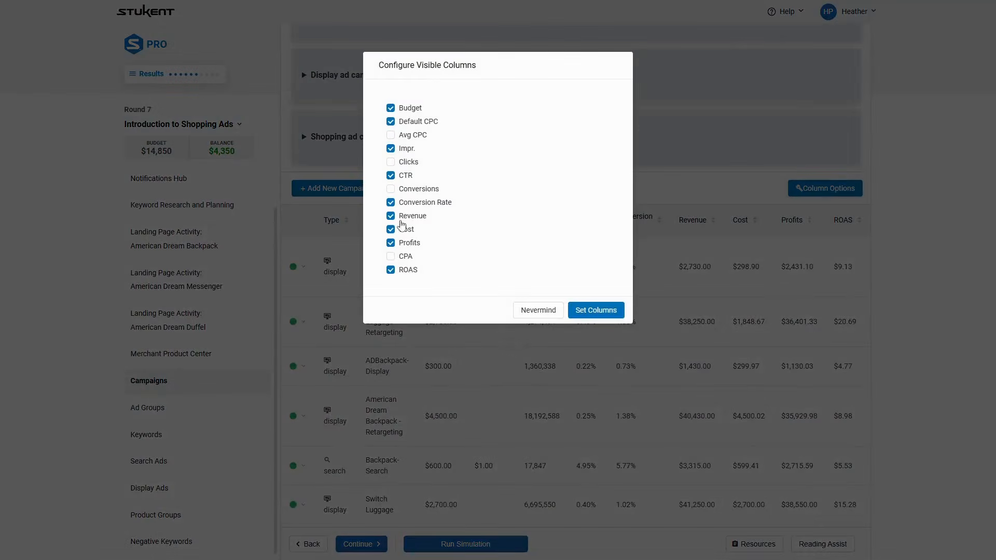
click(391, 257)
click(615, 317)
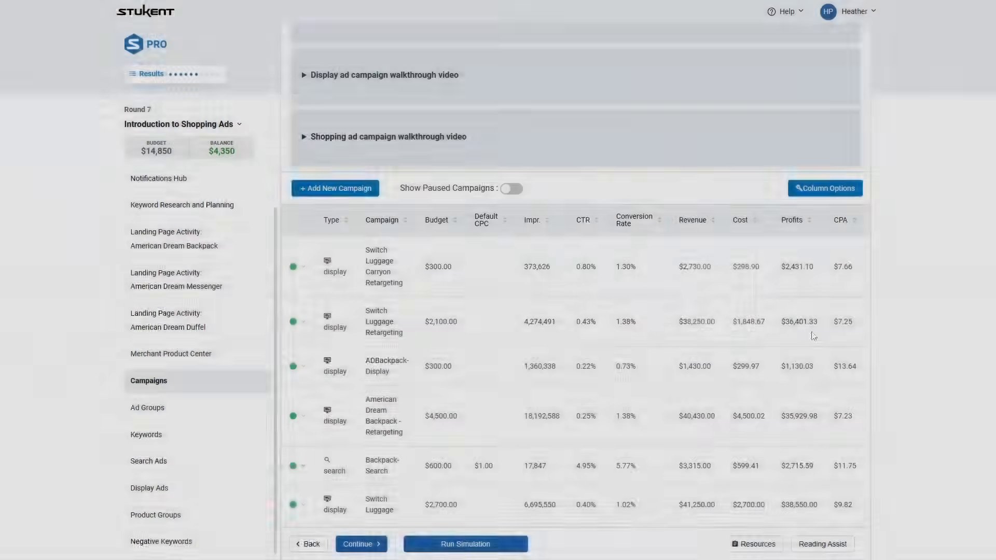
Compare the CPA of the American Dream Backpack - Retargeting and Switch Luggage Retargeting campaigns and review the remaining campaign rows
drag(782, 344, 846, 353)
click(858, 377)
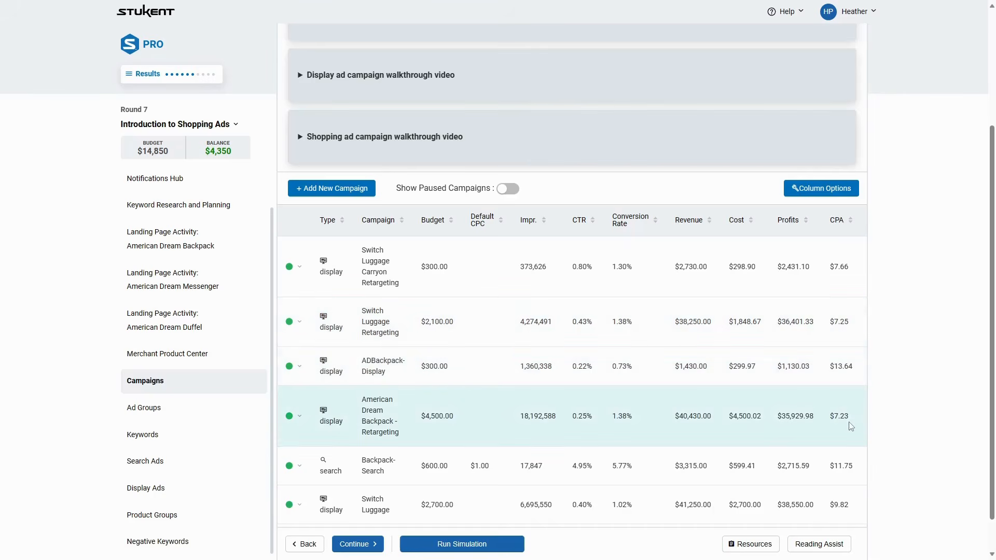
drag(853, 420, 841, 418)
drag(854, 326, 832, 325)
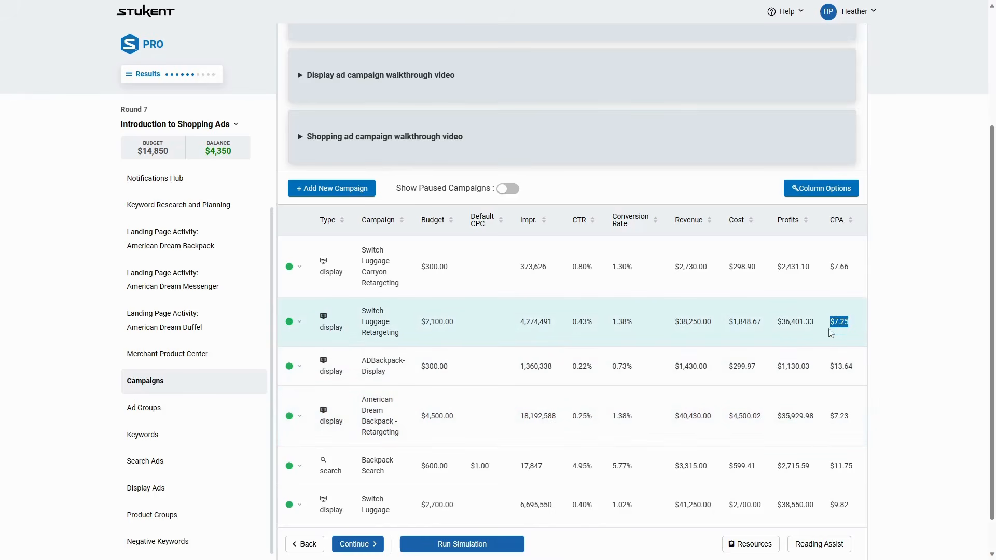
click(797, 335)
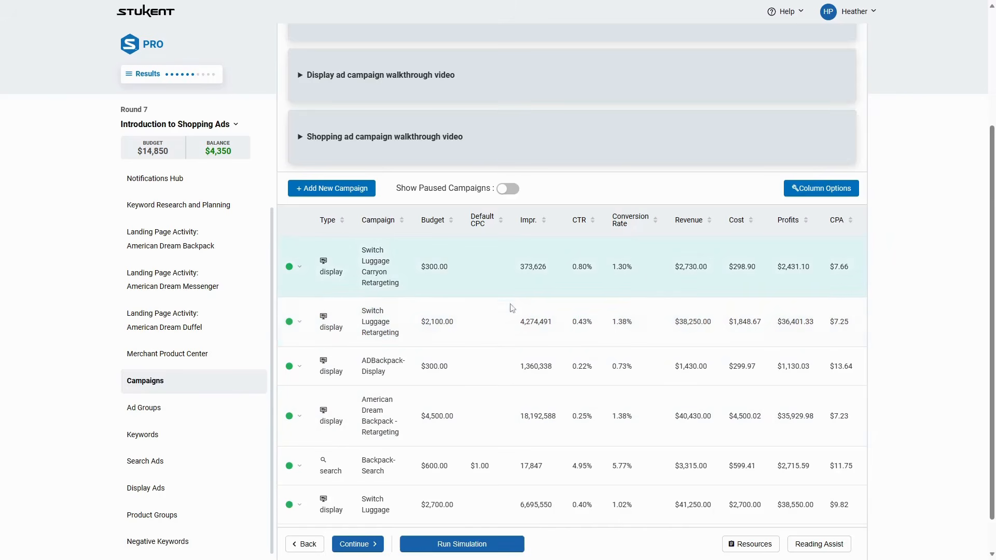
scroll(552, 434, down, 1)
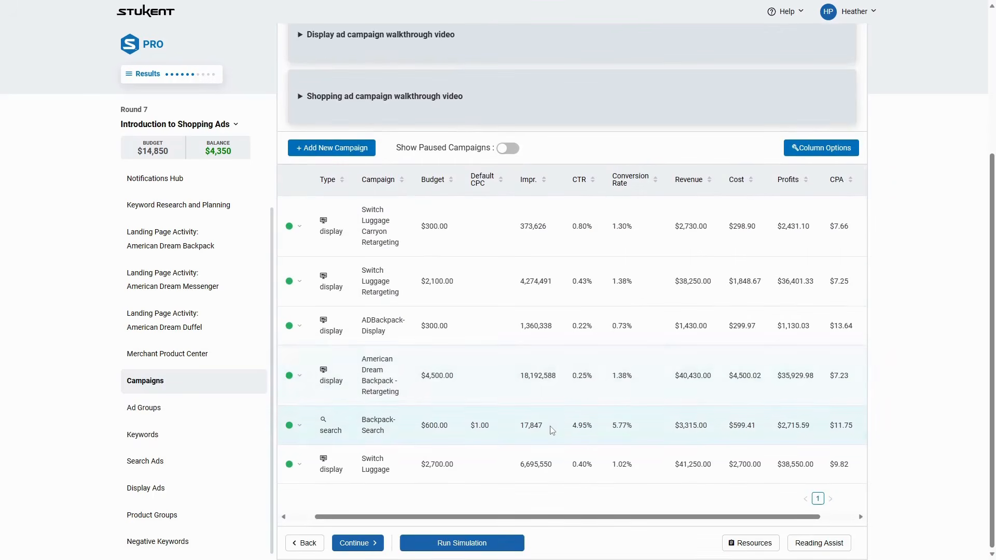
scroll(568, 426, up, 1)
scroll(568, 427, up, 3)
scroll(568, 427, down, 4)
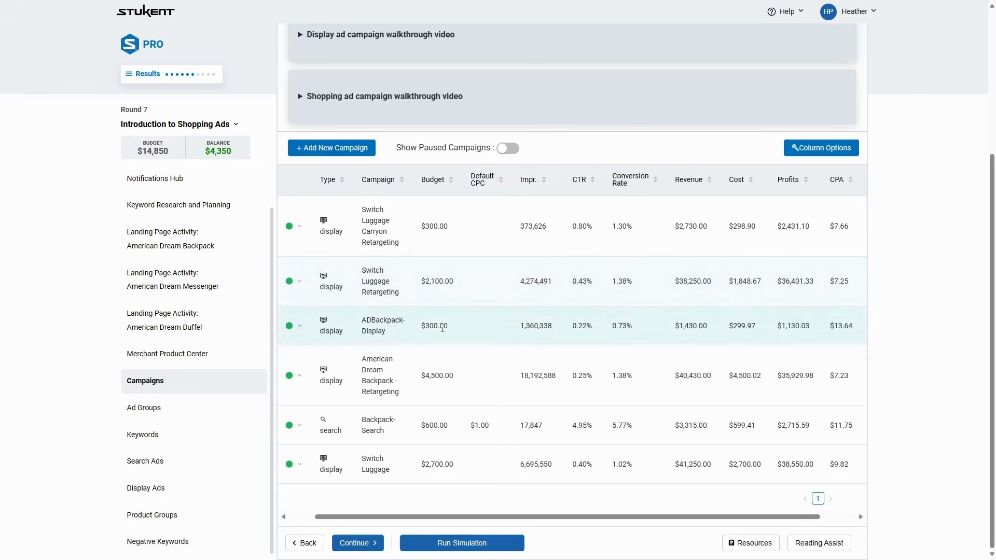
Consult the customer profiles in the simulation's resources and return to the campaign table
click(748, 544)
scroll(794, 423, down, 15)
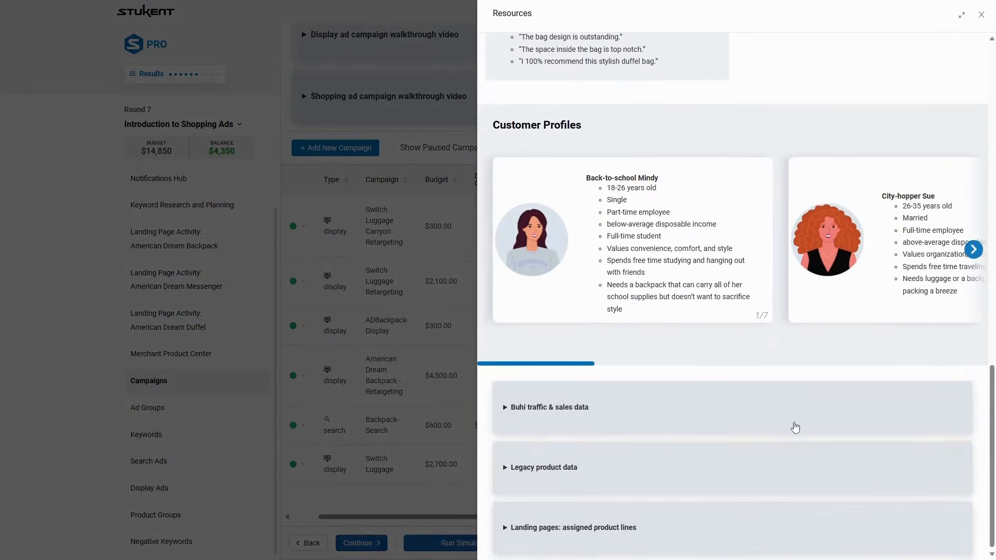
drag(574, 366, 889, 370)
click(440, 398)
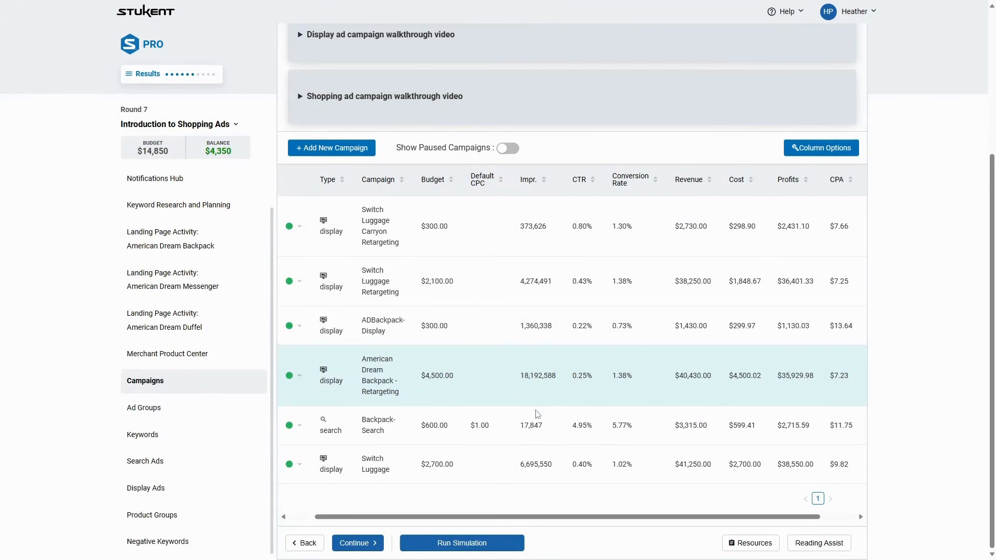
Check the list of simulation rounds and close it without changing rounds
scroll(342, 395, up, 4)
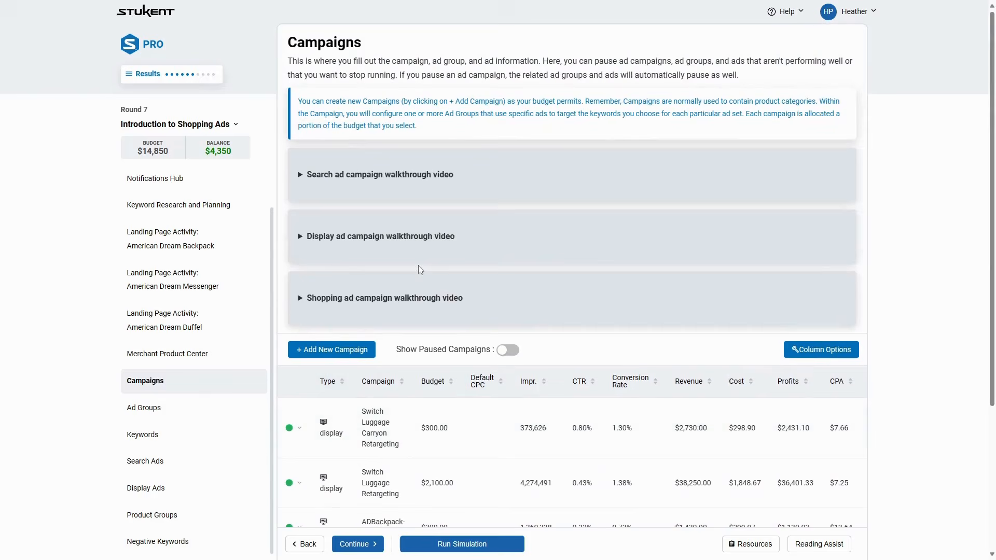
click(164, 128)
click(582, 128)
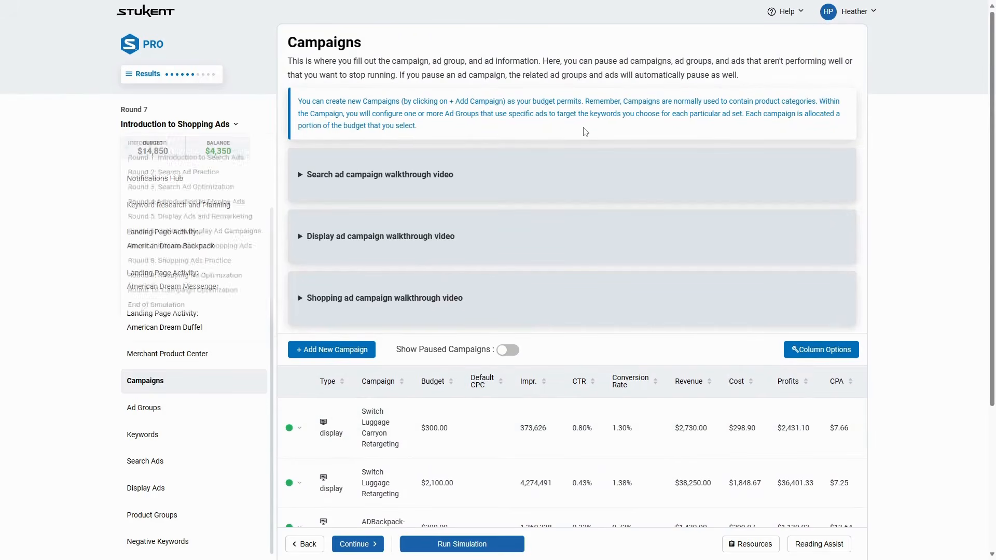